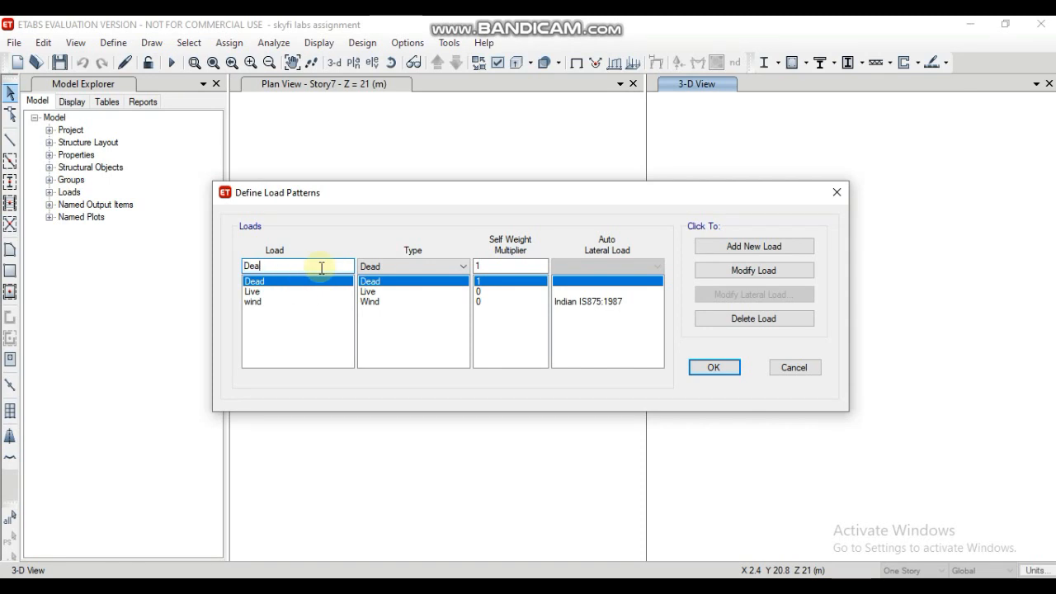
# Add a load pattern named seismic, of type Seismic, with IS 1893:2016 as its auto lateral load
pyautogui.press('BackSpace')
pyautogui.press('BackSpace')
pyautogui.press('BackSpace')
pyautogui.write('seismic')
pyautogui.click(445, 266)
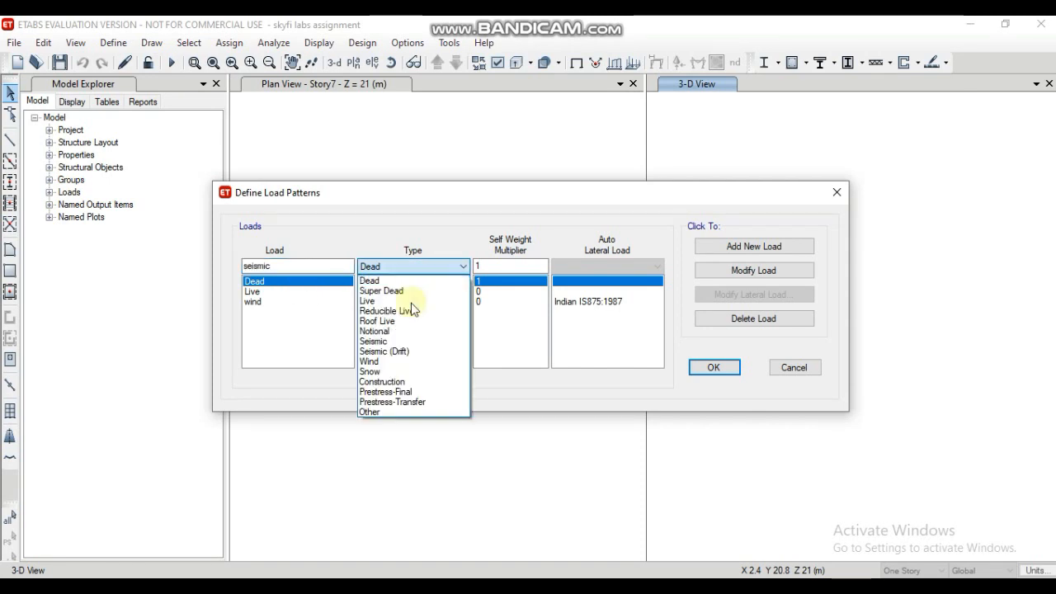
pyautogui.click(402, 334)
pyautogui.click(651, 265)
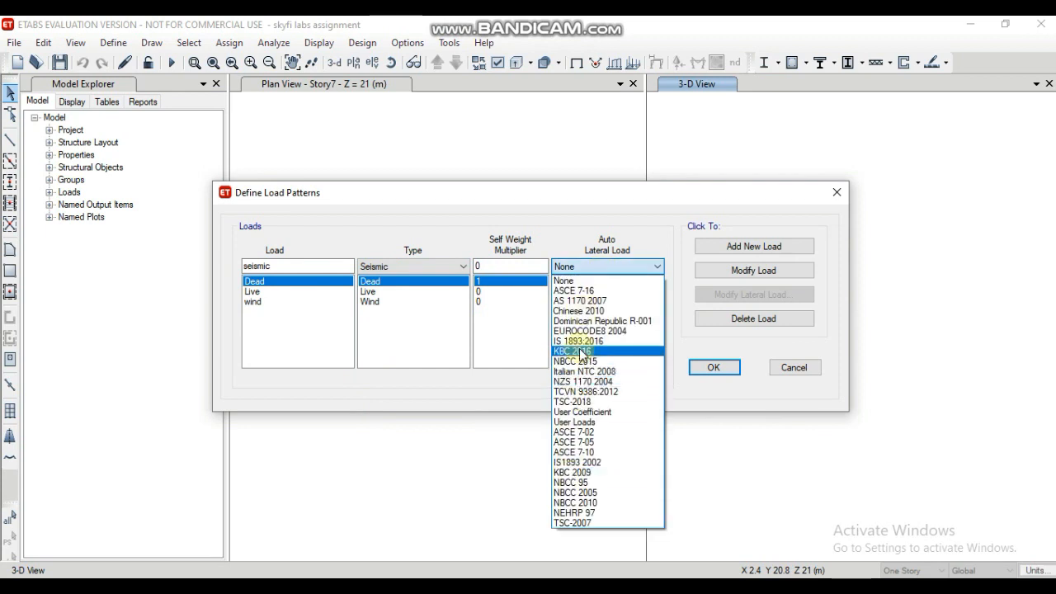
pyautogui.click(582, 340)
pyautogui.click(733, 245)
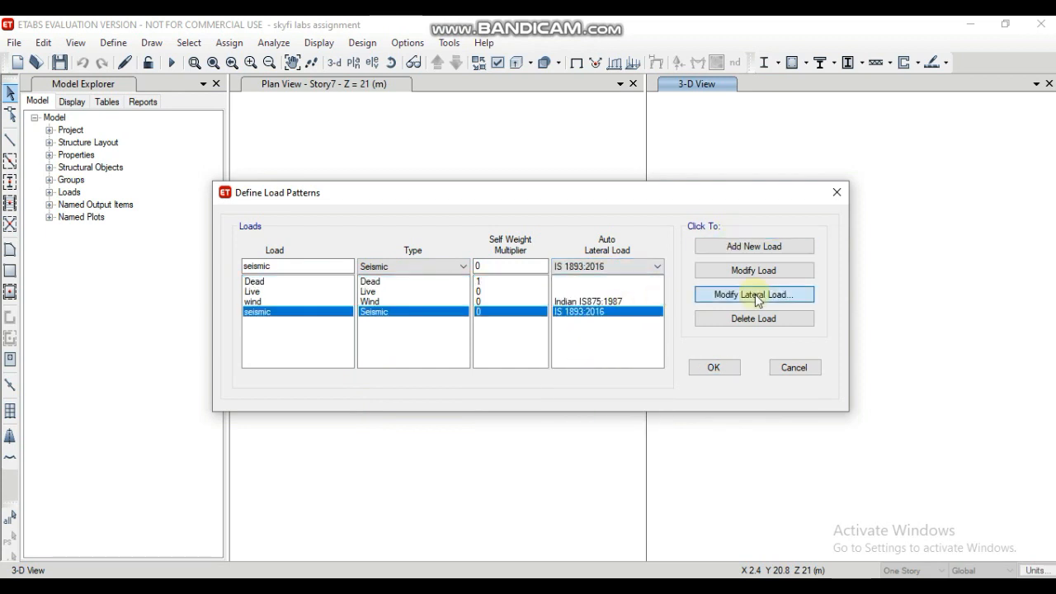
# In the seismic pattern's lateral load settings, disable all four X and Y plus and minus eccentricity directions
pyautogui.click(751, 294)
pyautogui.click(305, 223)
pyautogui.click(405, 223)
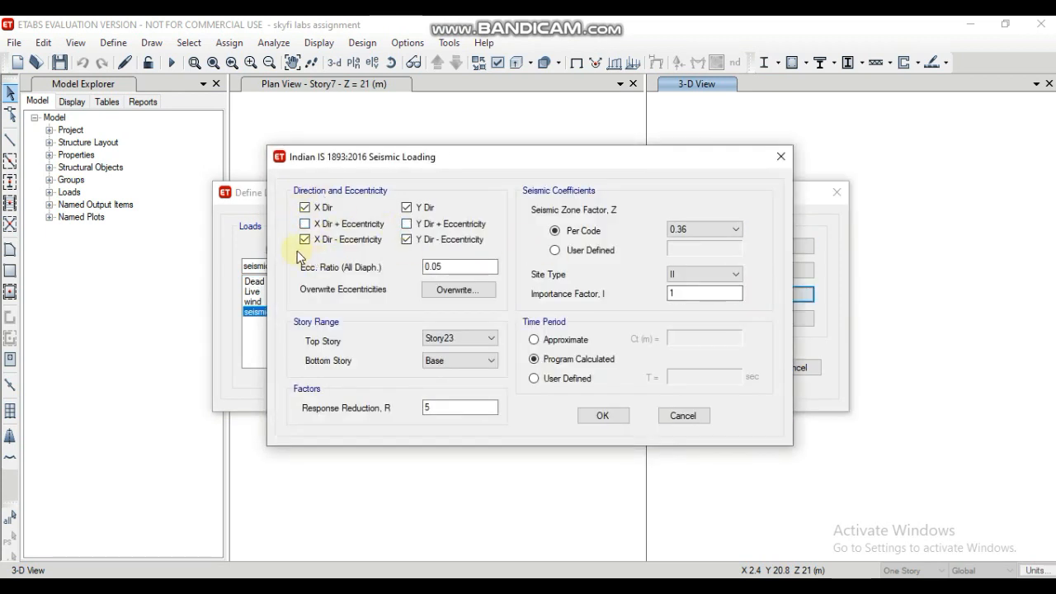
pyautogui.click(304, 239)
pyautogui.click(406, 239)
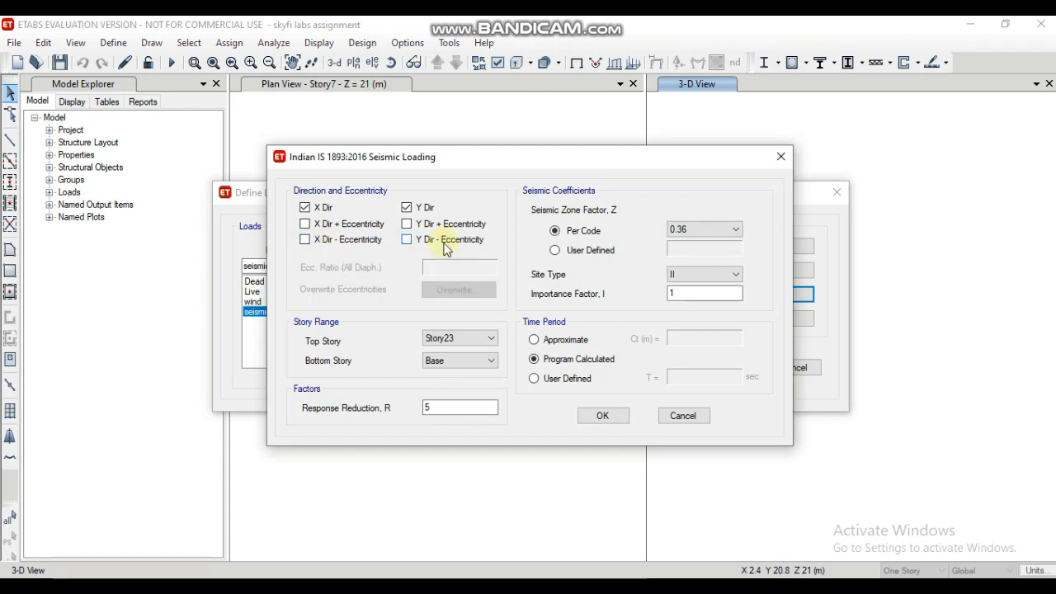
# Set the per-code seismic zone factor to 0.1 and the site type to II
pyautogui.click(732, 232)
pyautogui.click(731, 233)
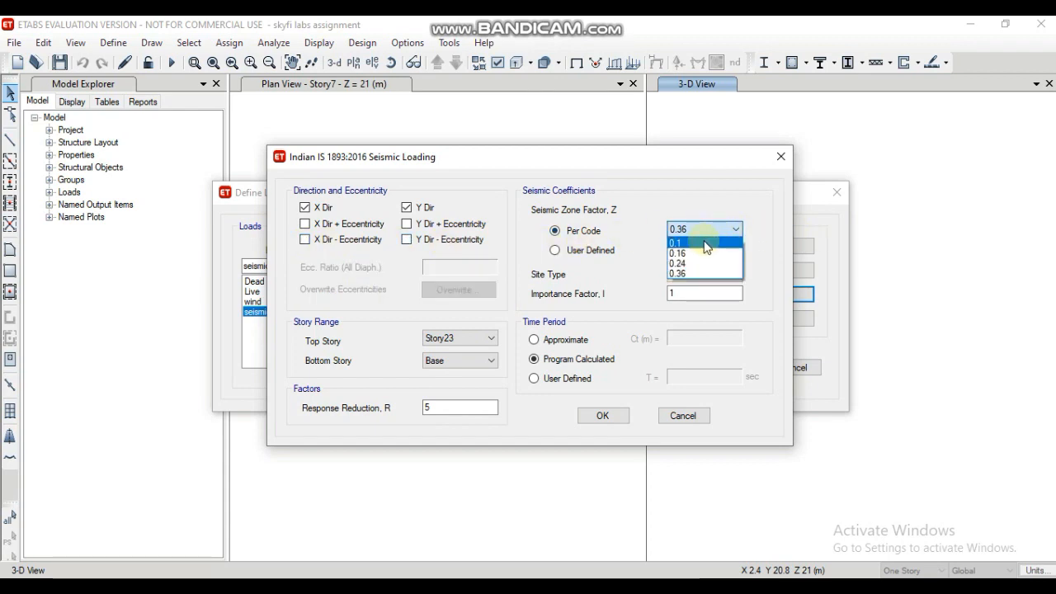
pyautogui.click(699, 242)
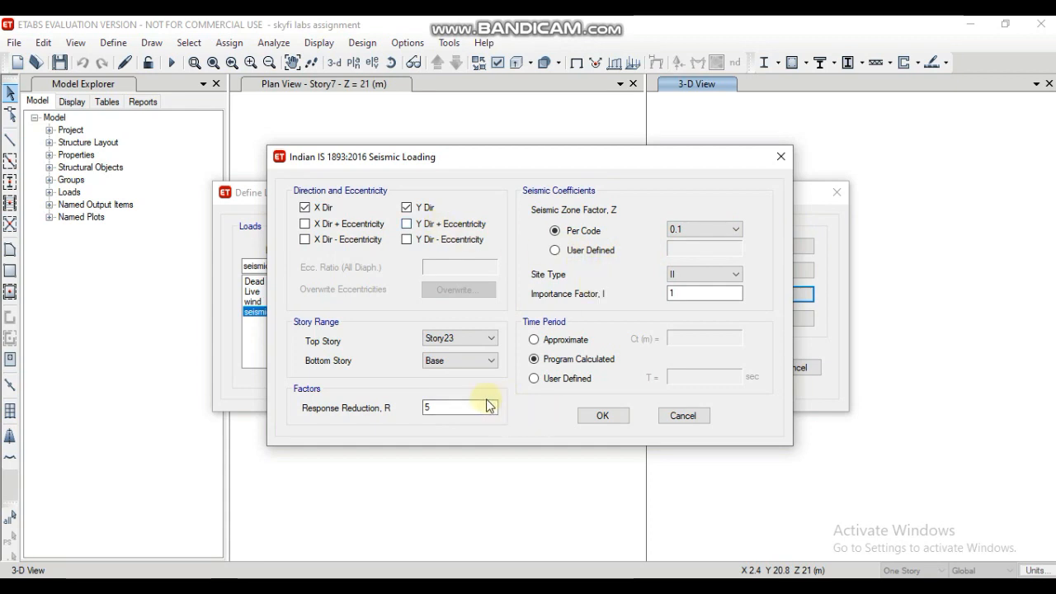
pyautogui.click(730, 273)
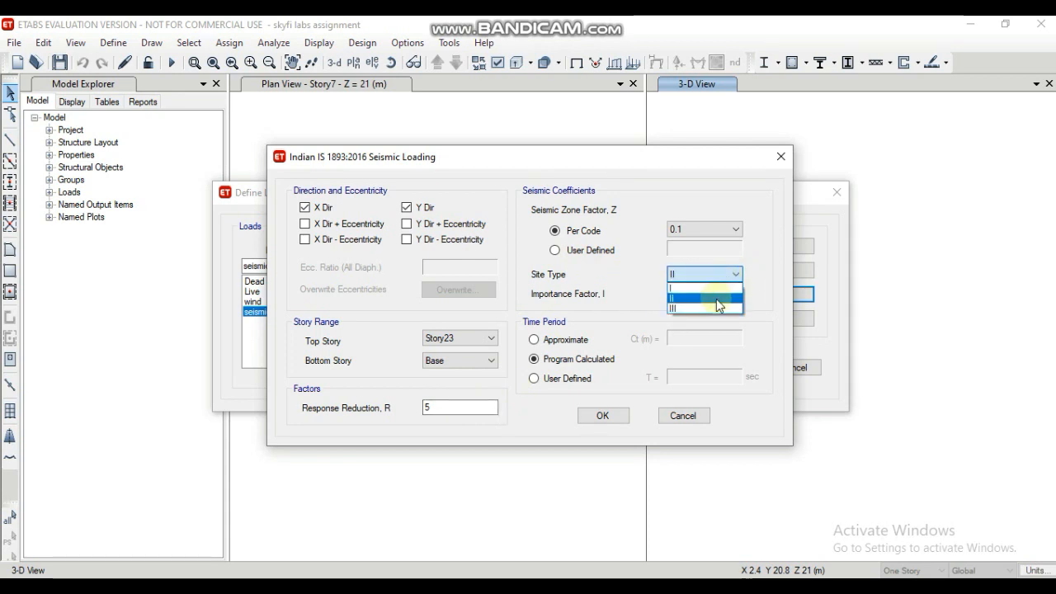
pyautogui.click(716, 299)
# Edit the response reduction factor and accept the seismic loading and load pattern definitions
pyautogui.click(448, 403)
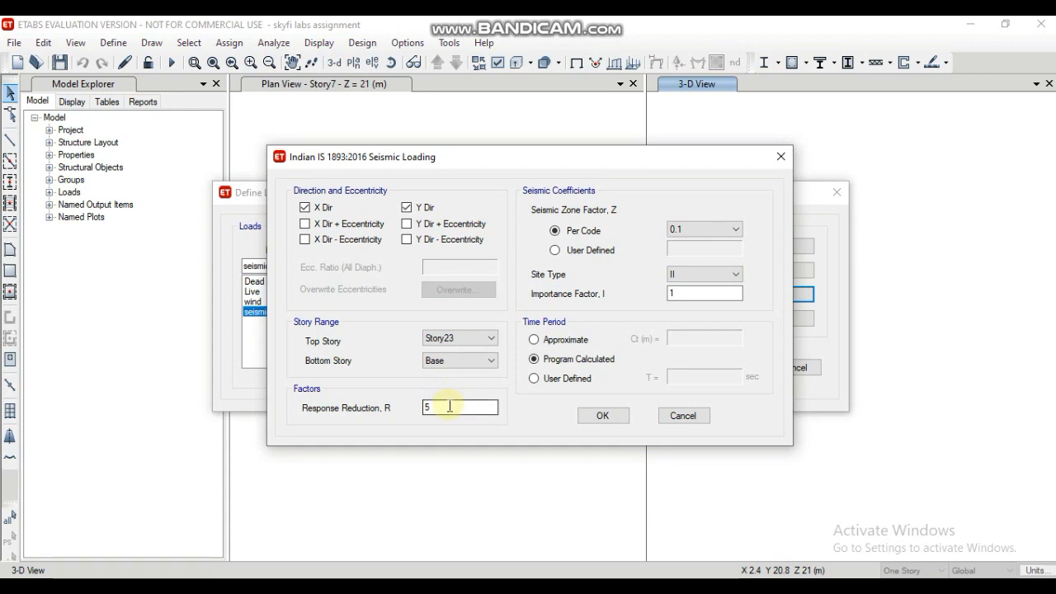
pyautogui.press('BackSpace')
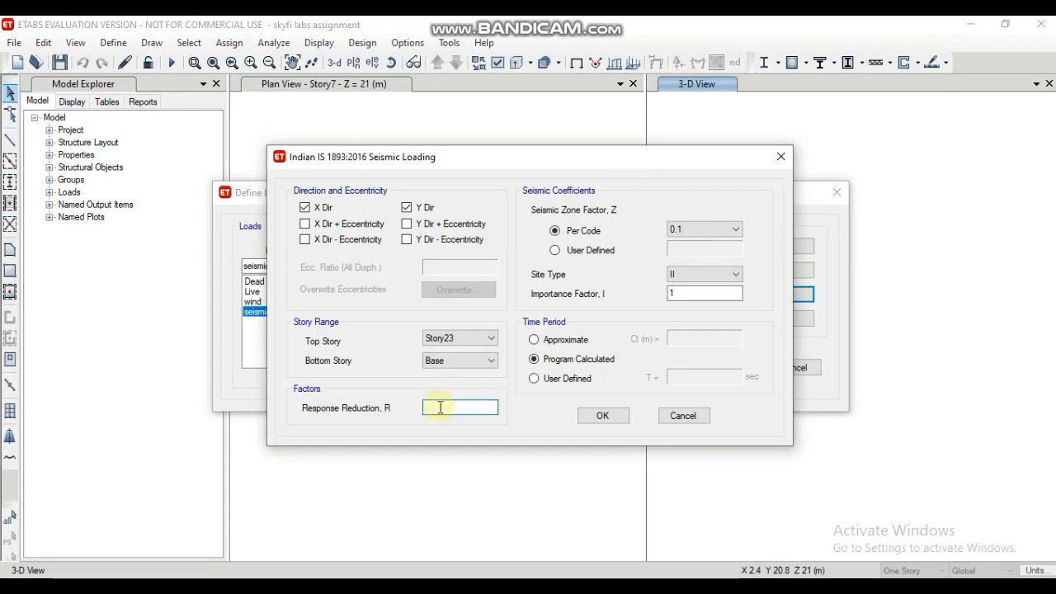
pyautogui.click(602, 415)
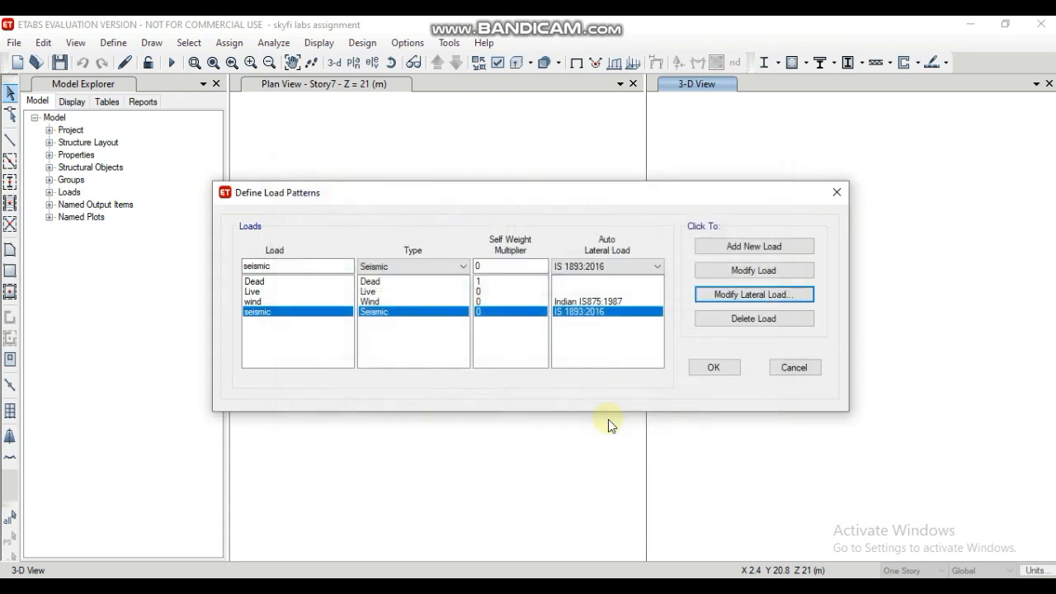
pyautogui.click(724, 372)
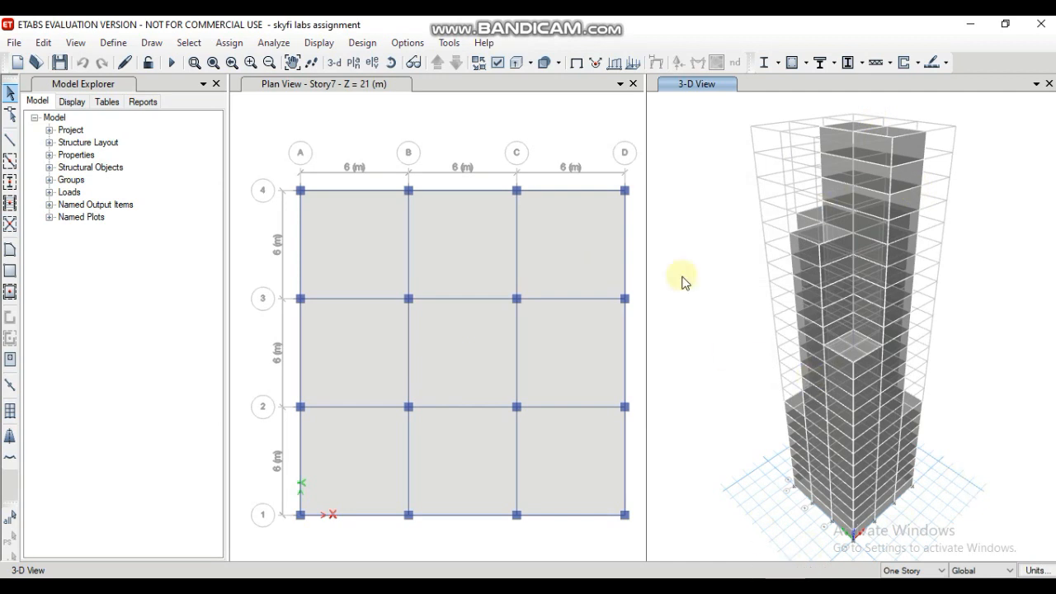
# Set the wind load case to Do Not Run and run the analysis for the remaining cases
pyautogui.click(269, 45)
pyautogui.click(330, 108)
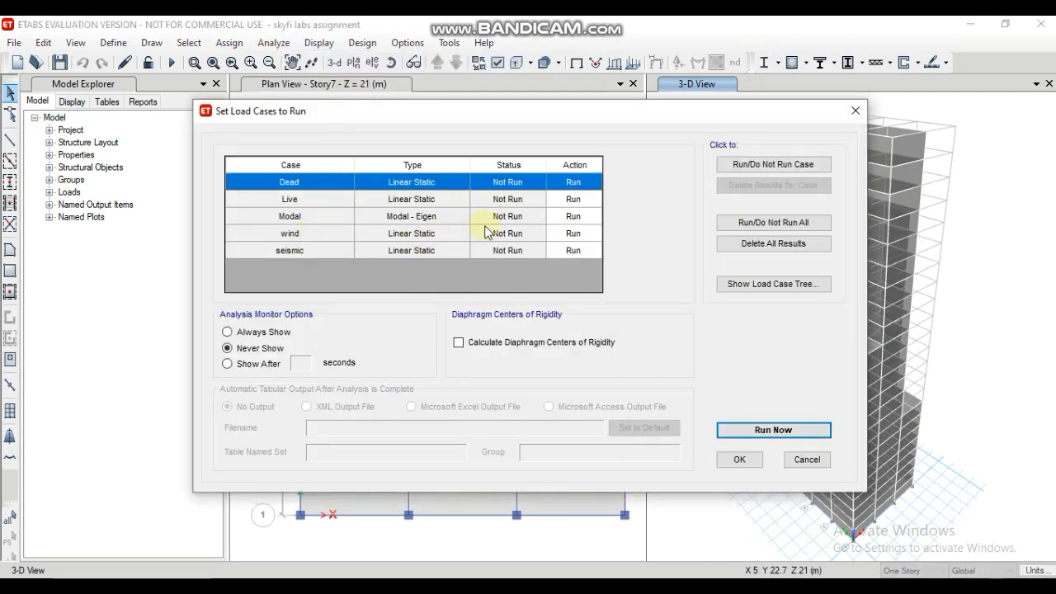
pyautogui.click(503, 235)
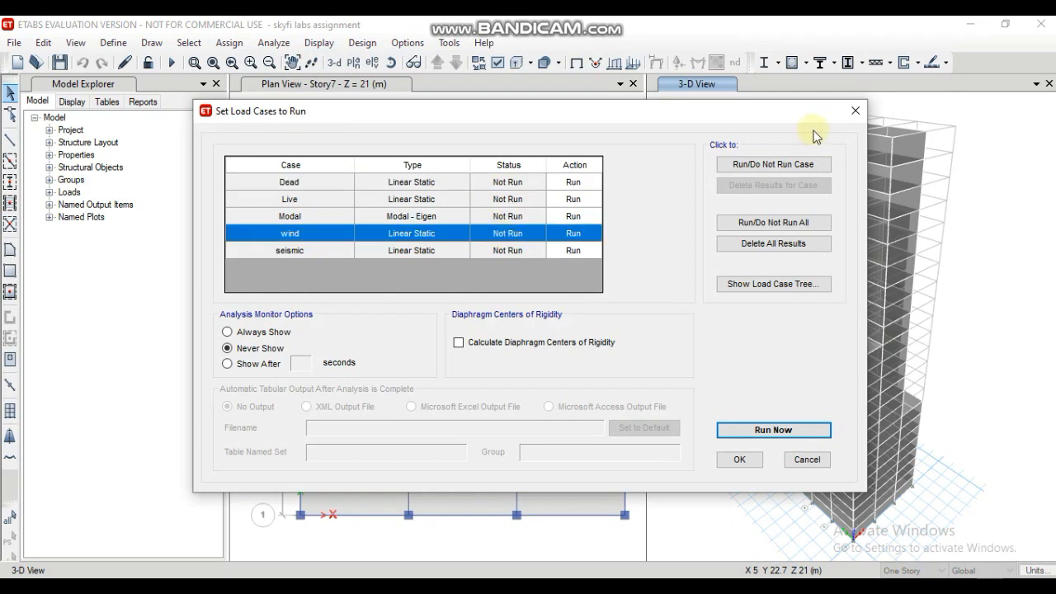
pyautogui.click(791, 165)
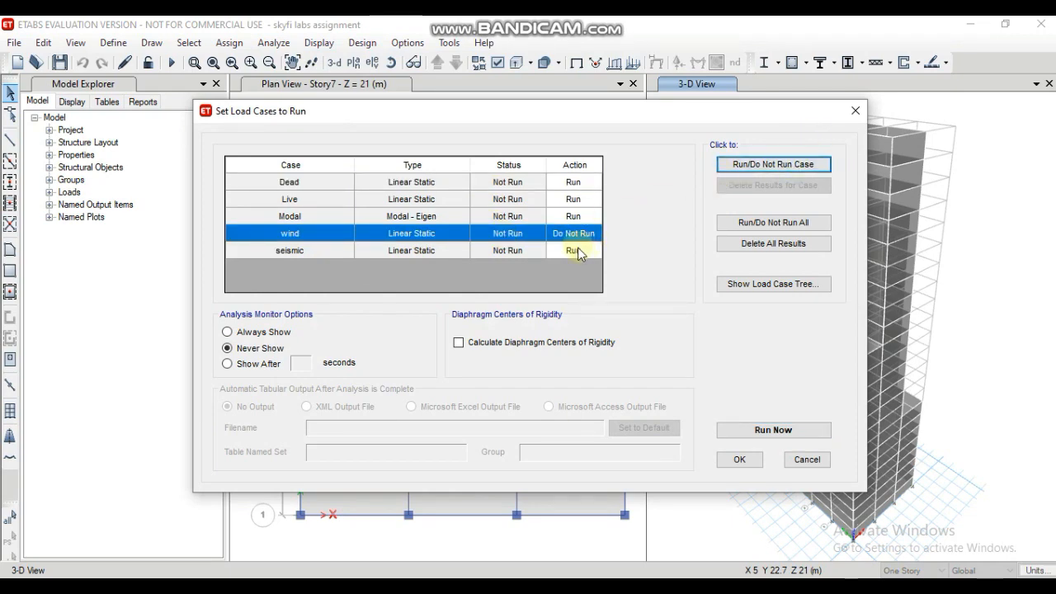
pyautogui.click(729, 430)
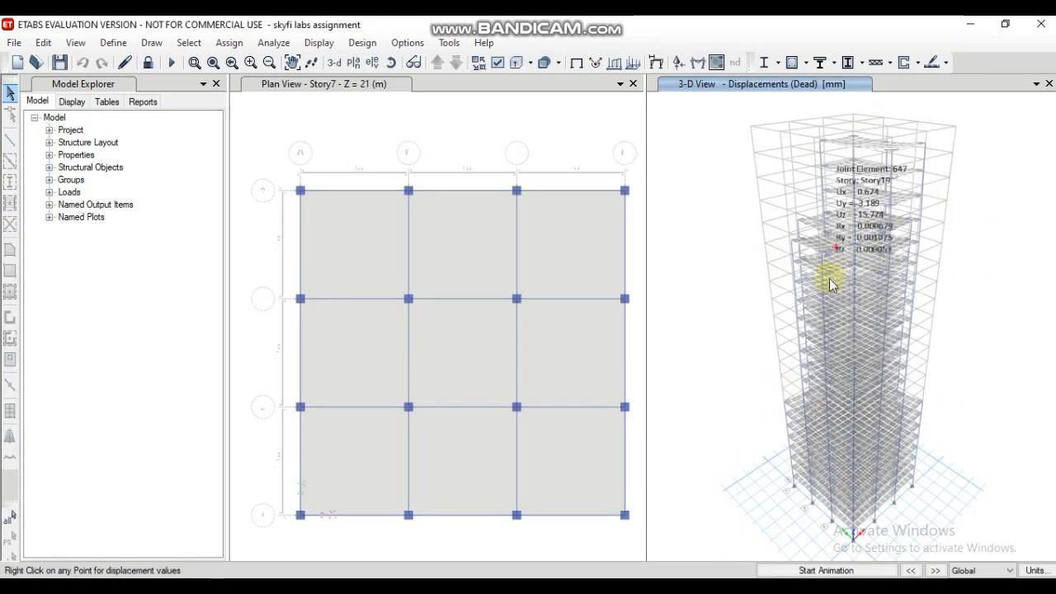
# Inspect the dead-load point displacements of joint 8 on Story19 and Story16 in the 3-D view
pyautogui.rightClick(806, 229)
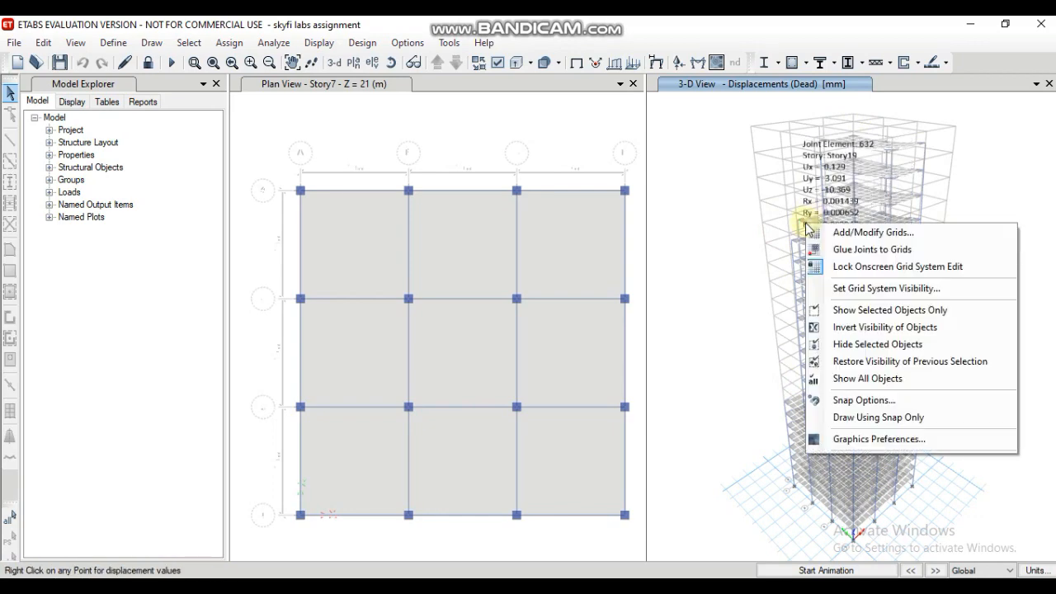
pyautogui.click(770, 225)
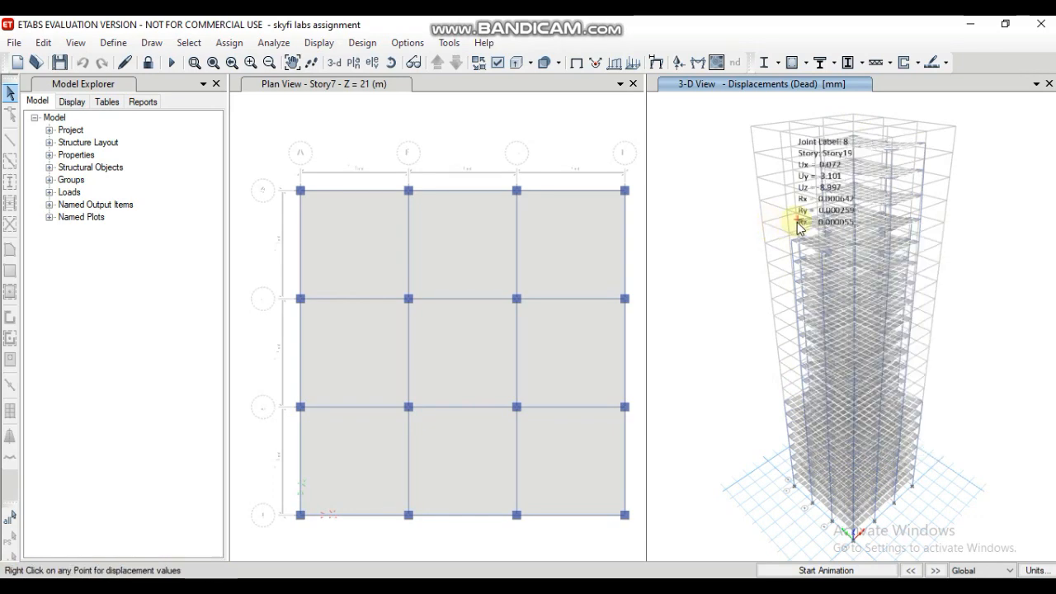
pyautogui.rightClick(798, 229)
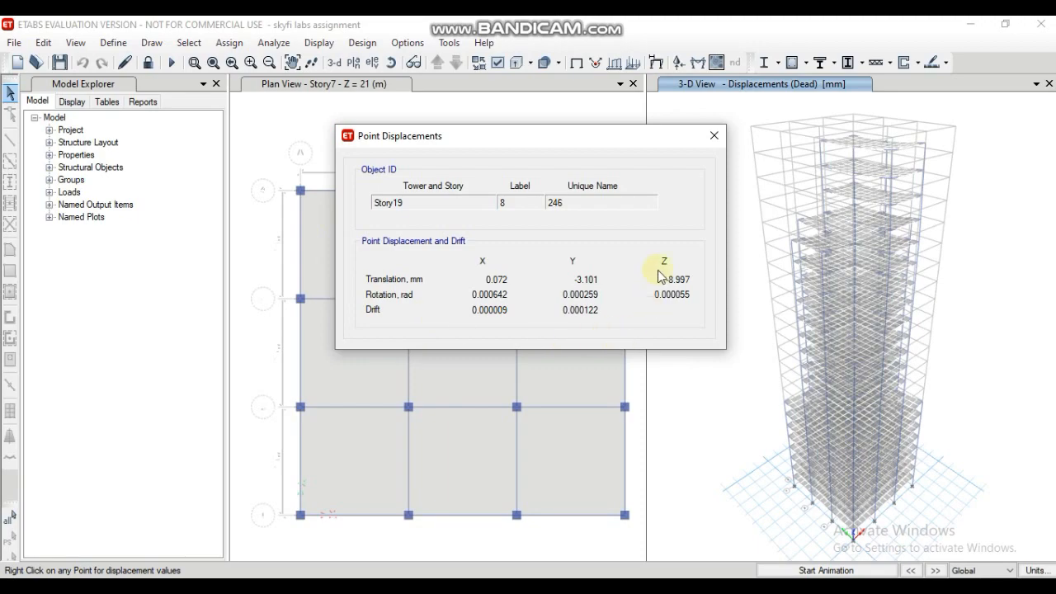
pyautogui.click(713, 136)
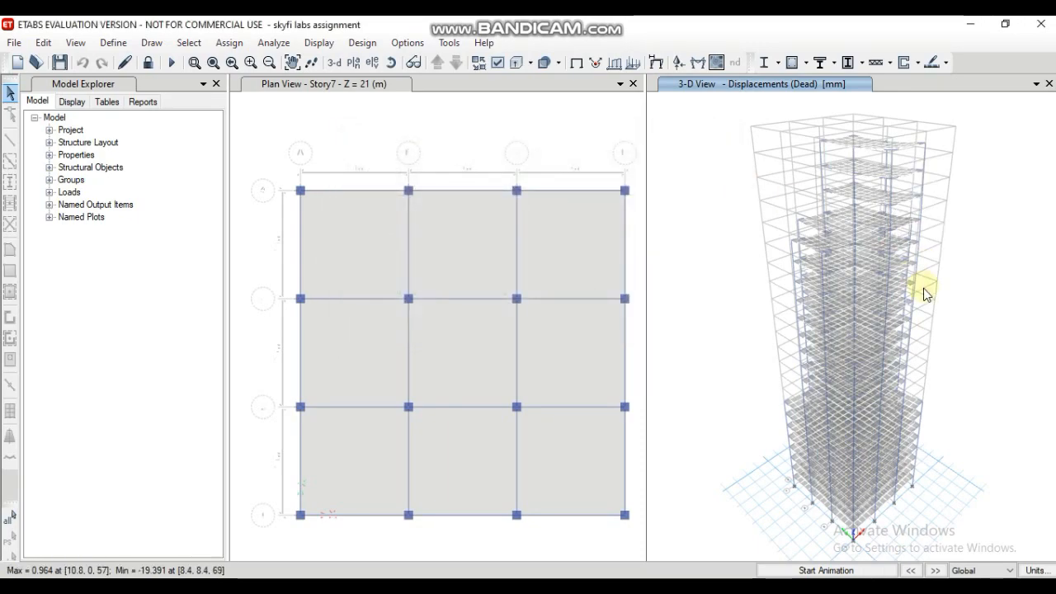
pyautogui.moveTo(800, 279)
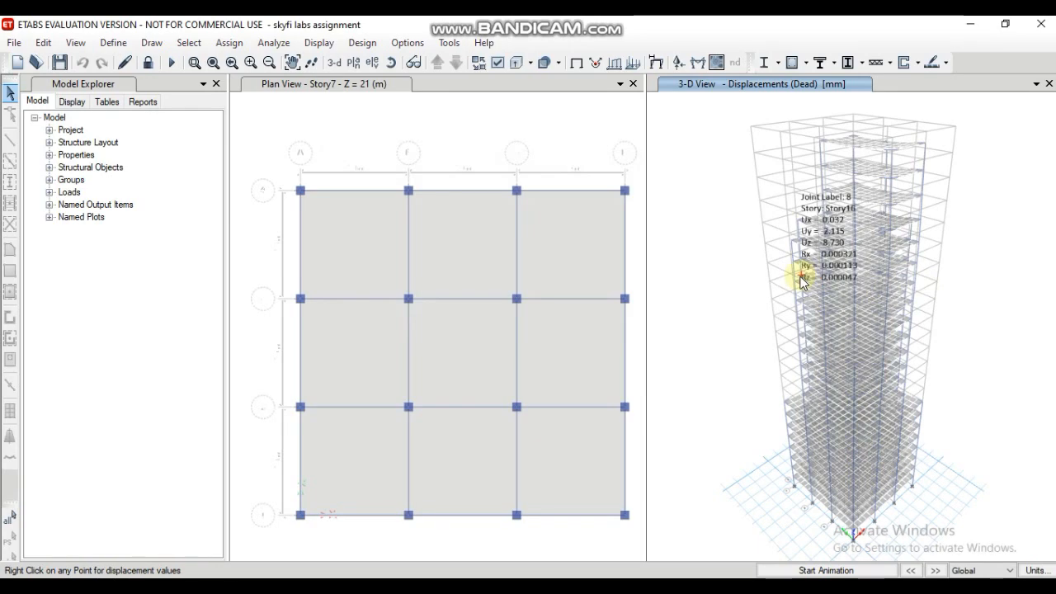
pyautogui.rightClick(800, 279)
pyautogui.click(718, 125)
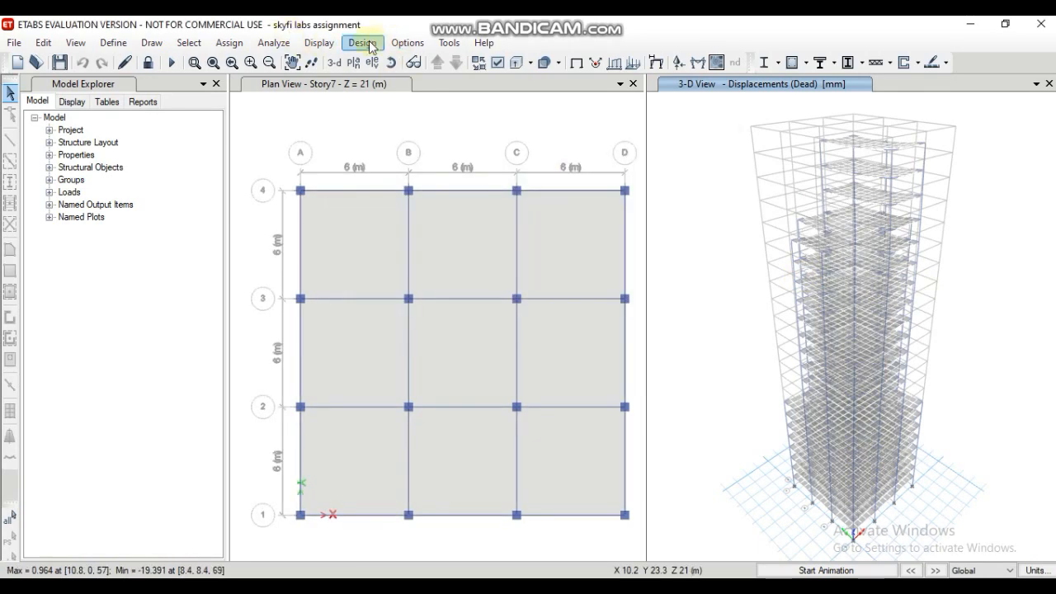
# Review the concrete frame design preferences for IS 456:2000 and accept them
pyautogui.click(363, 43)
pyautogui.moveTo(424, 80)
pyautogui.click(570, 85)
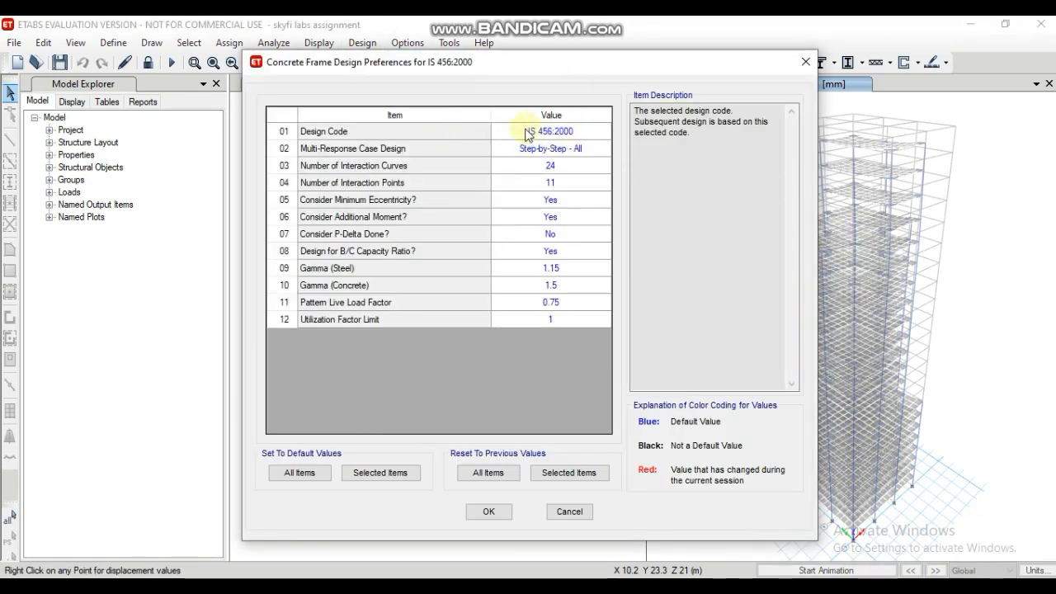
pyautogui.click(493, 512)
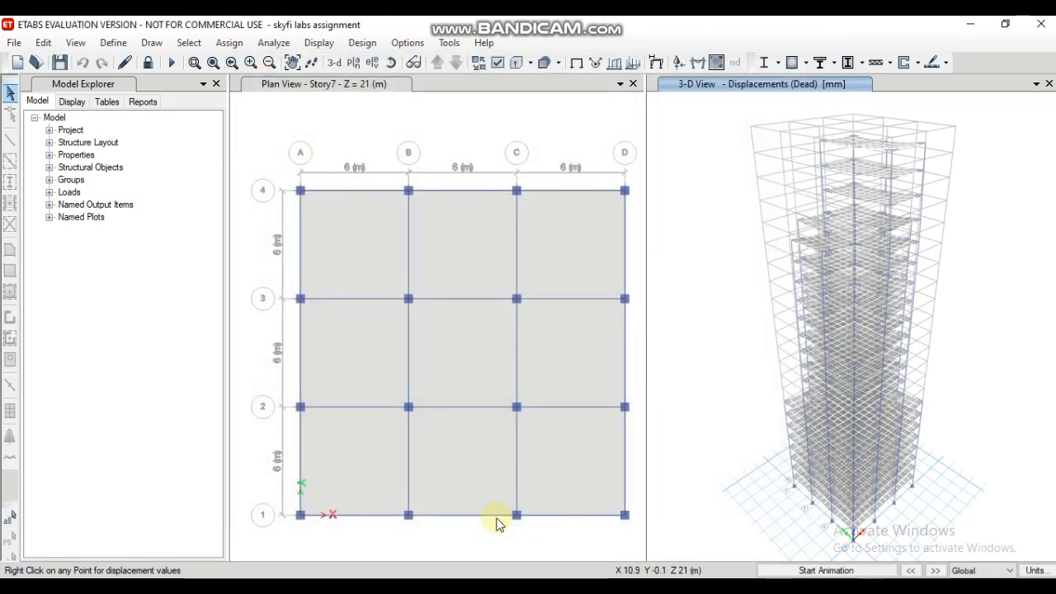
# Start the concrete frame design check and agree to reiterate analysis and design for the frames with differing sections
pyautogui.click(363, 43)
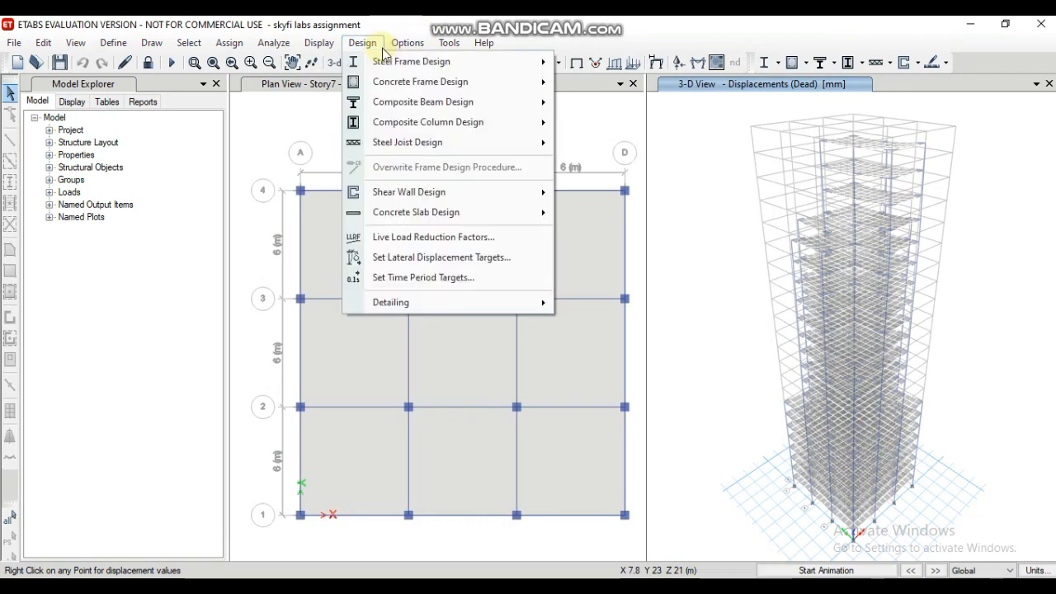
pyautogui.click(408, 43)
pyautogui.click(363, 43)
pyautogui.moveTo(470, 84)
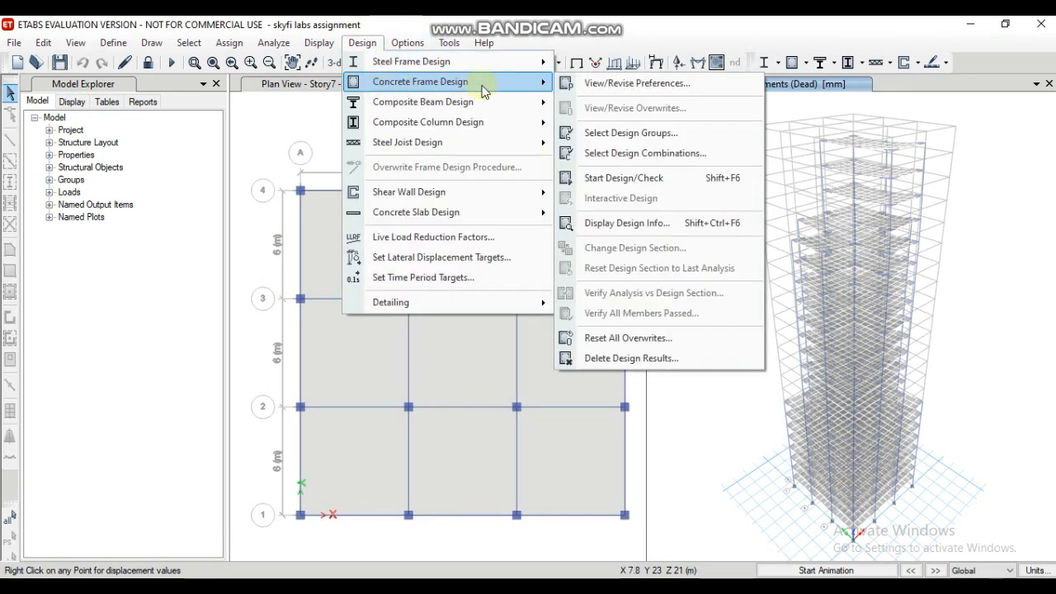
pyautogui.click(608, 176)
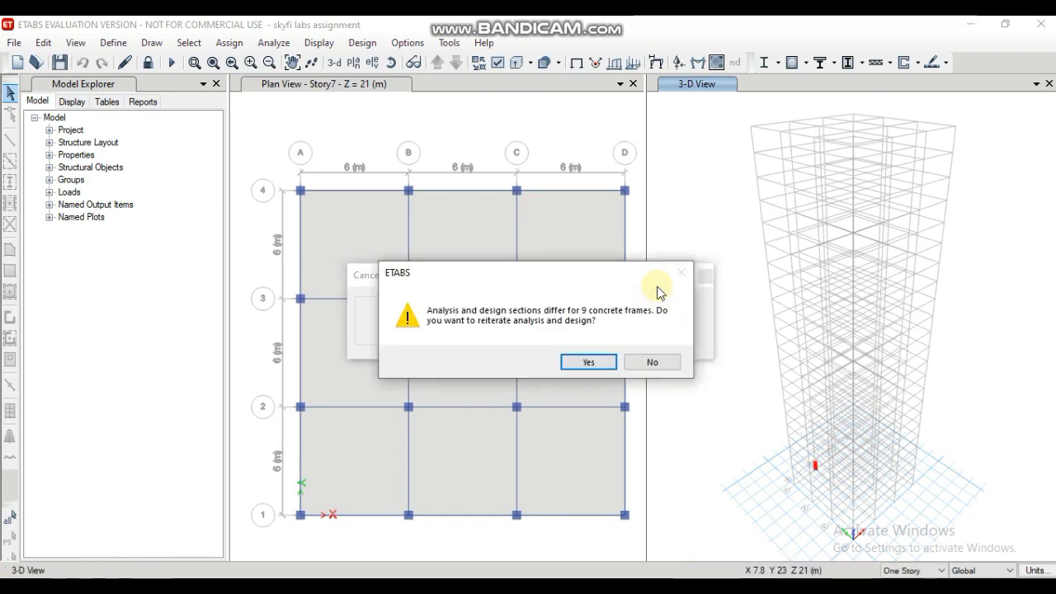
pyautogui.click(588, 361)
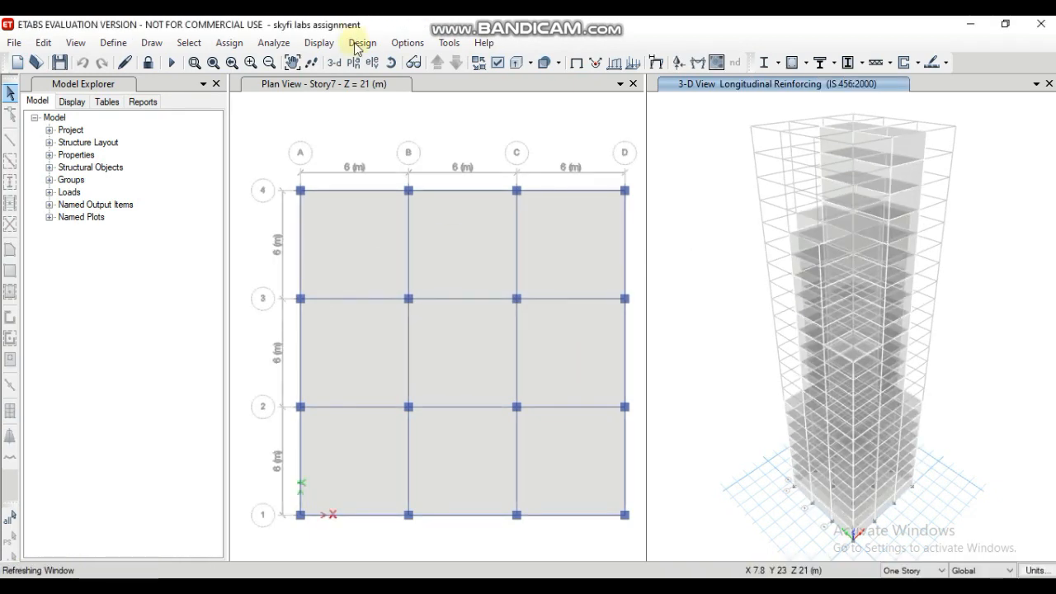
pyautogui.click(637, 364)
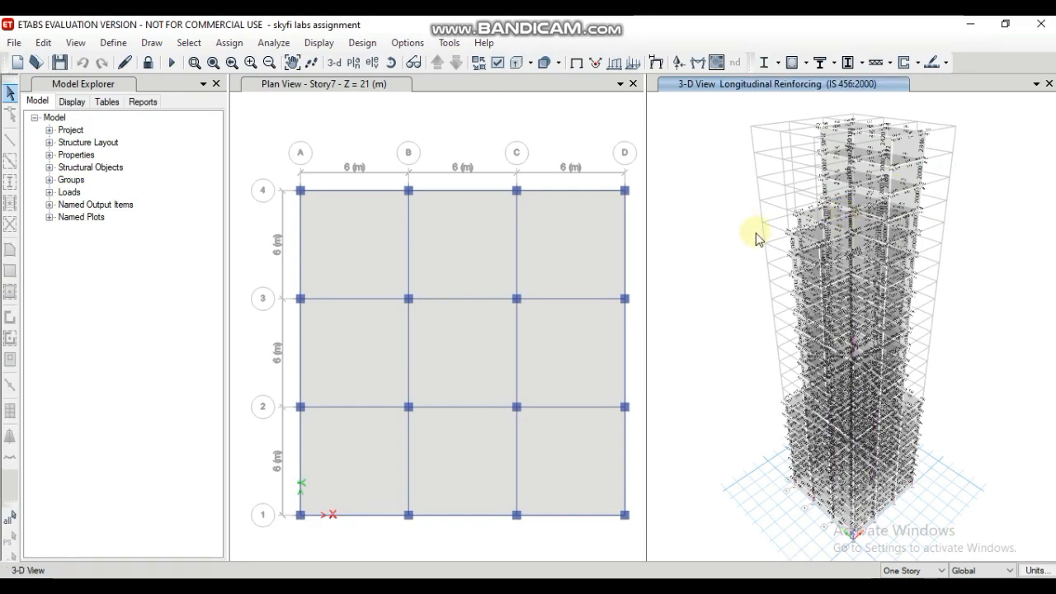
# Examine the longitudinal reinforcing on the 3-D model and verify whether all concrete frame members passed the design check
pyautogui.scroll(3, 758, 238)
pyautogui.scroll(-2, 787, 232)
pyautogui.scroll(2, 787, 232)
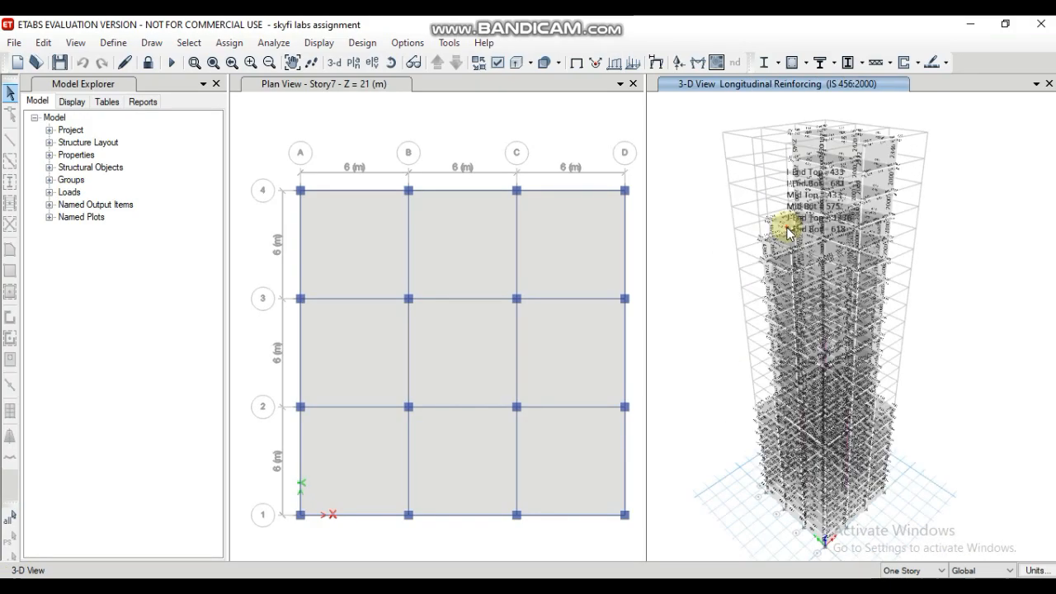
pyautogui.click(362, 43)
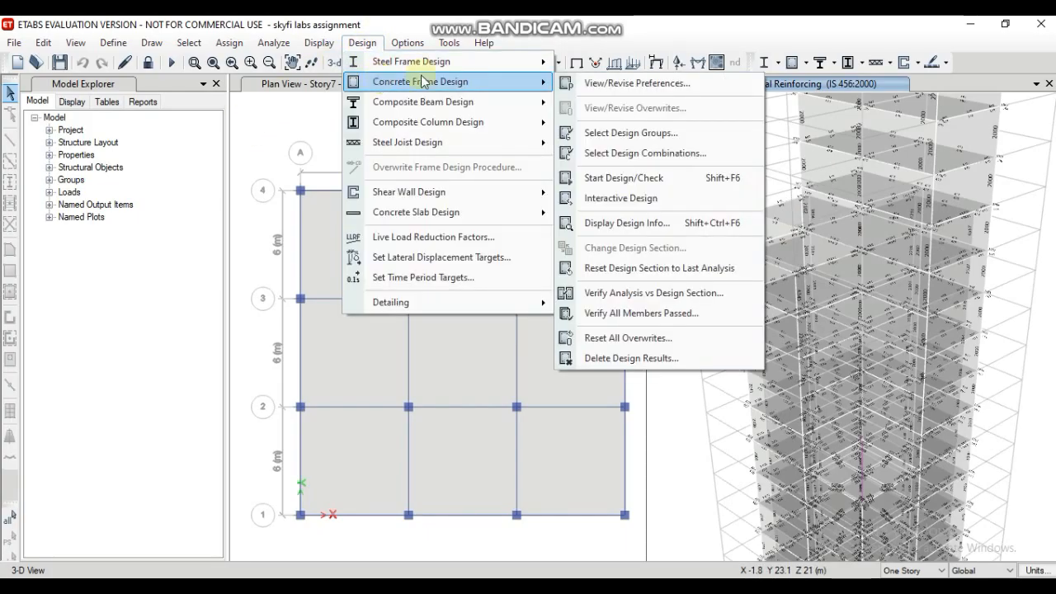
pyautogui.moveTo(502, 95)
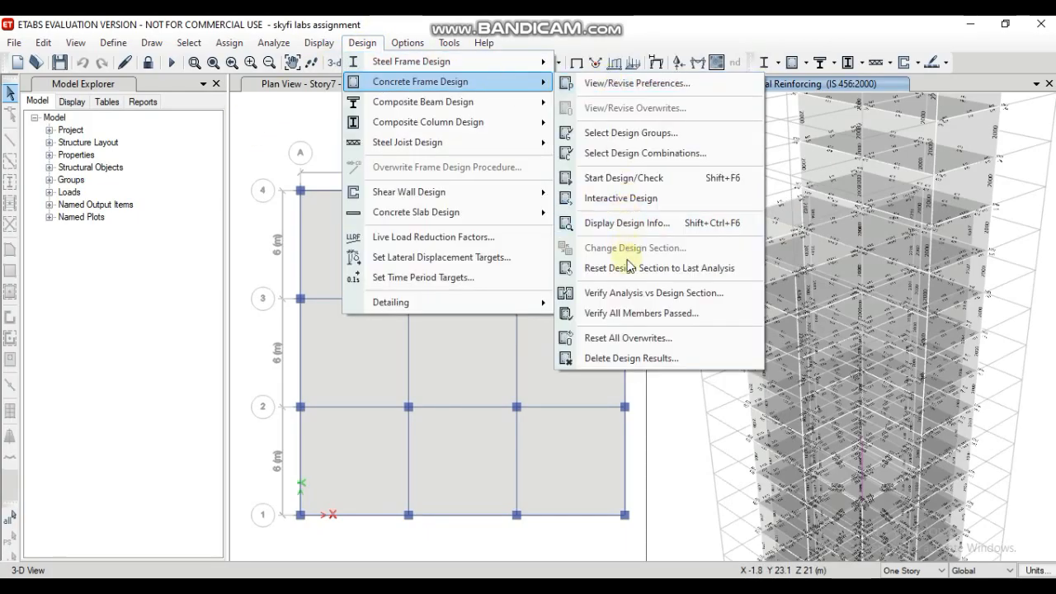
pyautogui.click(626, 318)
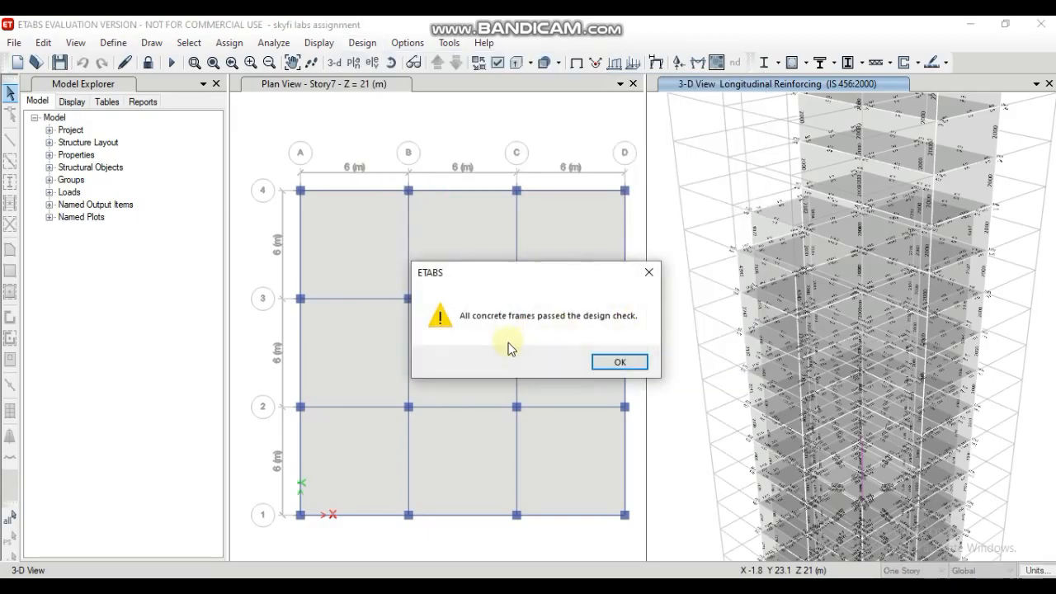
pyautogui.click(623, 357)
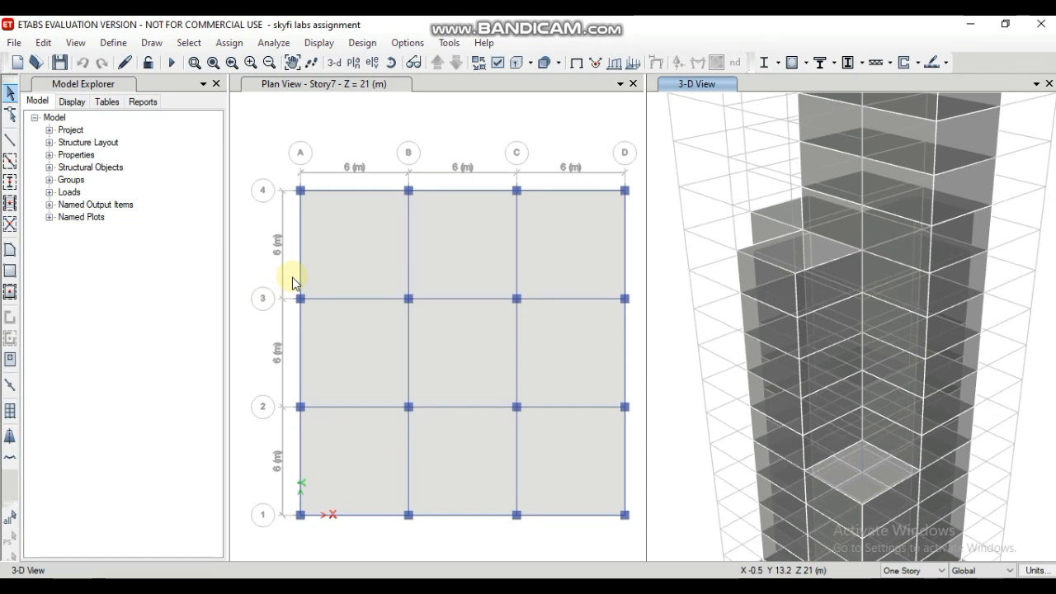
# Review the IS 1893:2016 lateral load settings of the seismic load pattern and accept them
pyautogui.click(112, 43)
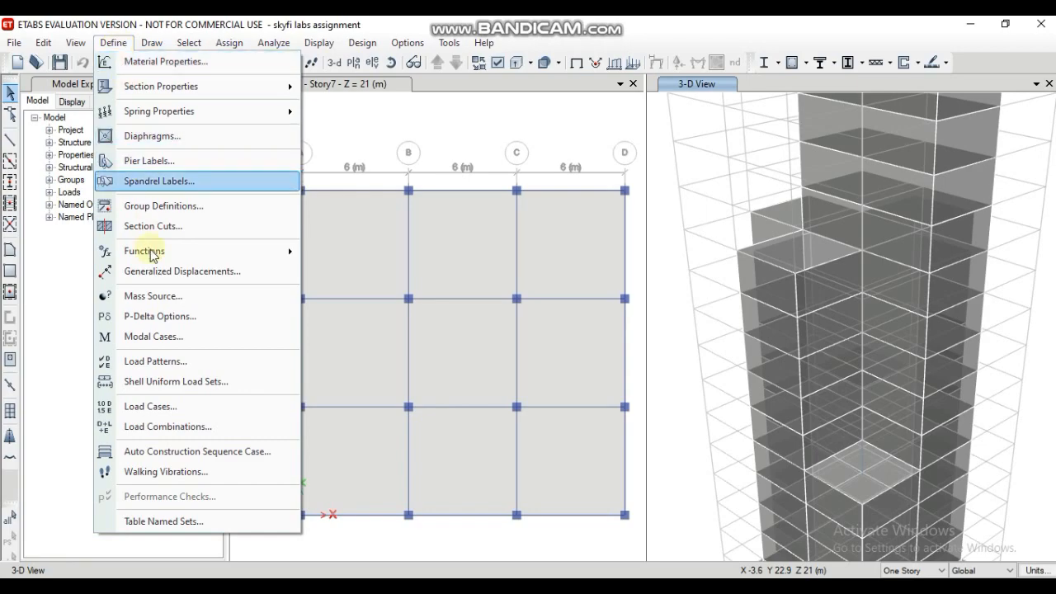
pyautogui.click(164, 370)
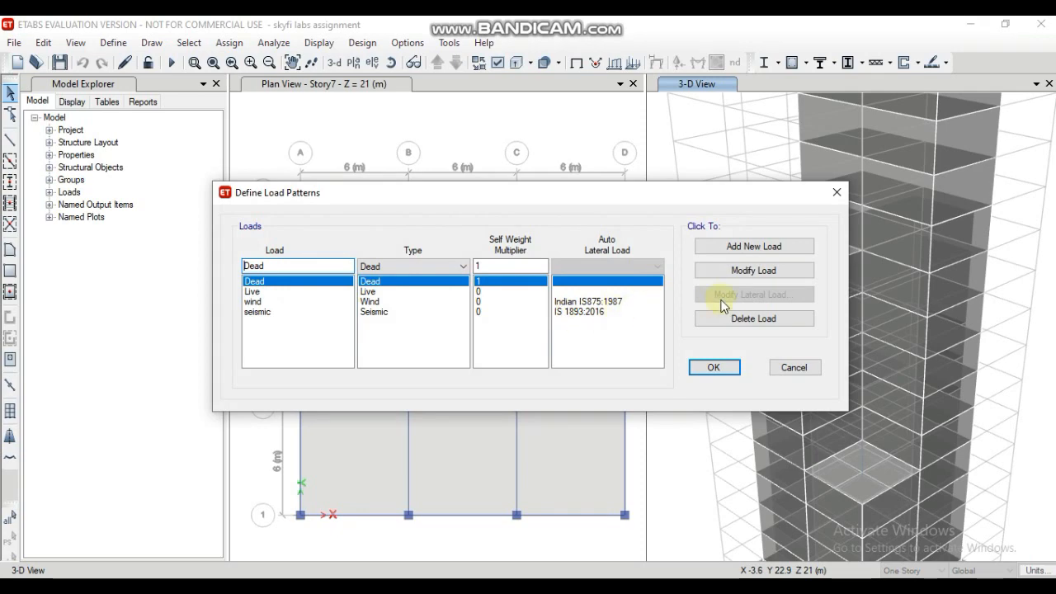
pyautogui.click(577, 311)
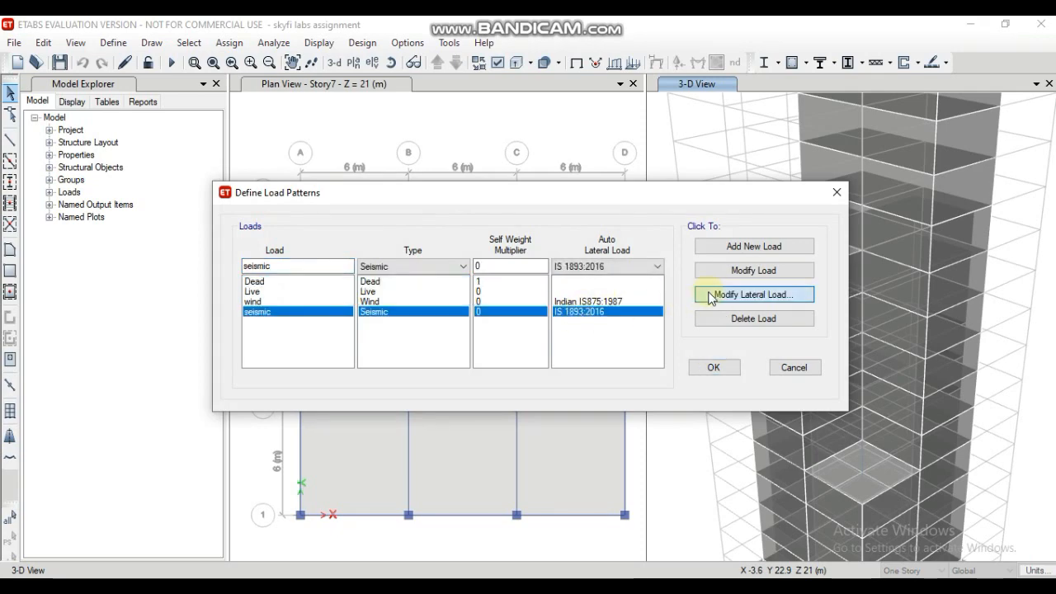
pyautogui.click(711, 295)
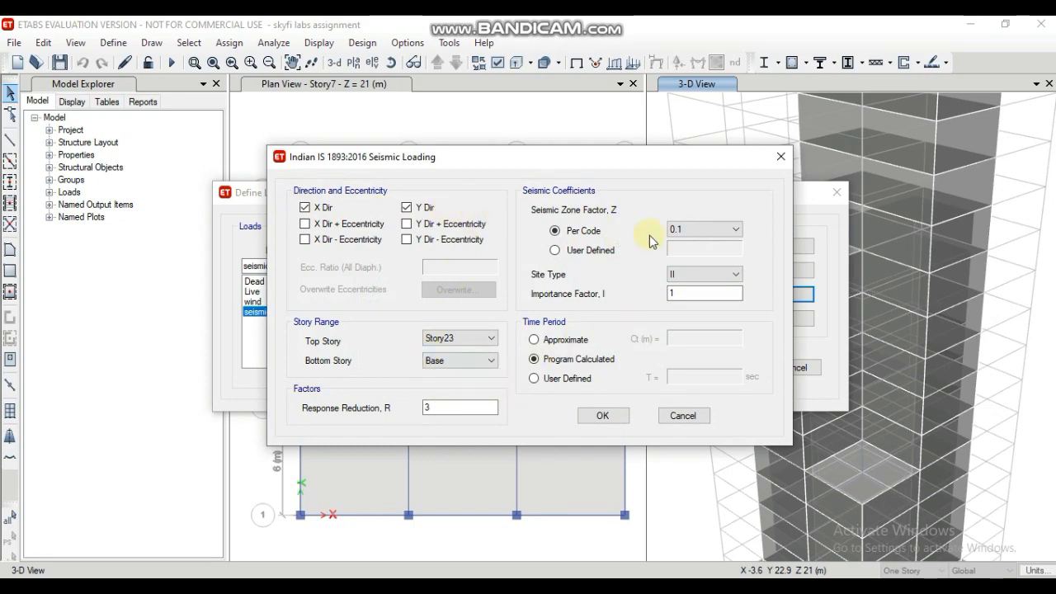
pyautogui.click(622, 418)
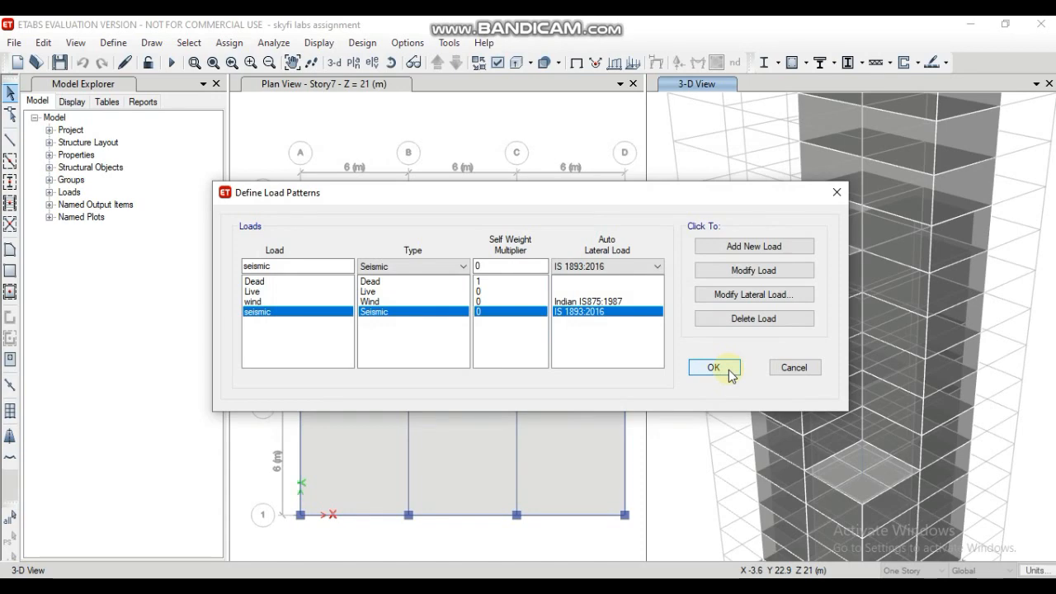
pyautogui.click(729, 367)
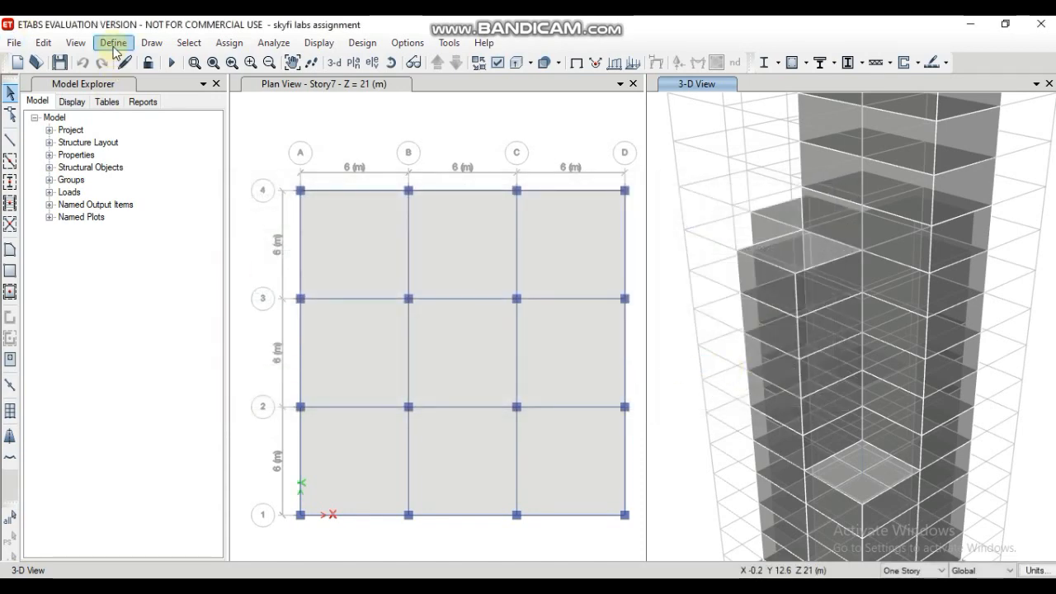
# Start a new response spectrum function of type IS 1893:2016
pyautogui.click(110, 42)
pyautogui.moveTo(193, 248)
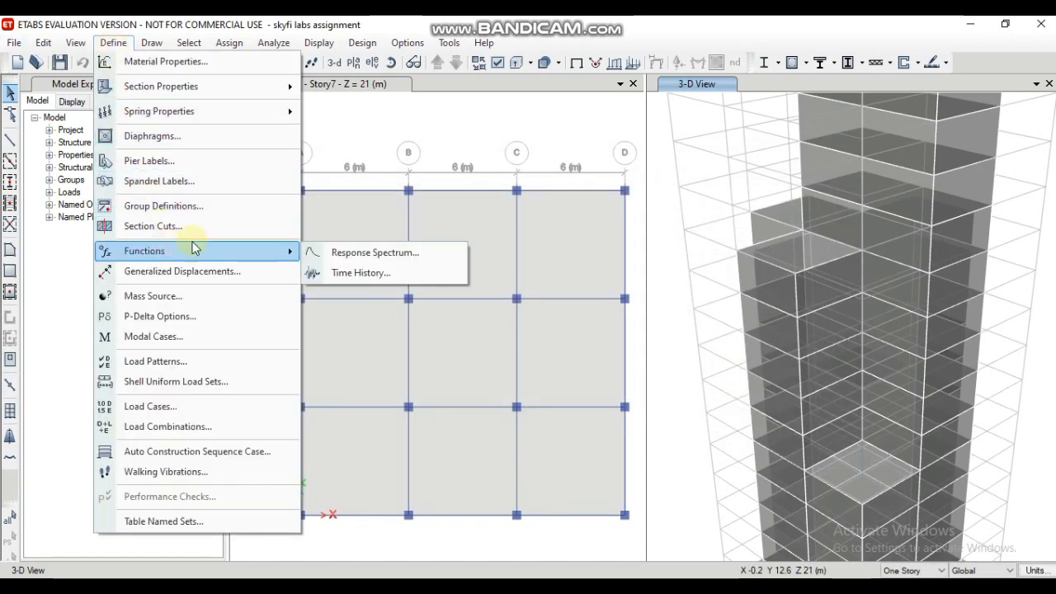
pyautogui.click(345, 252)
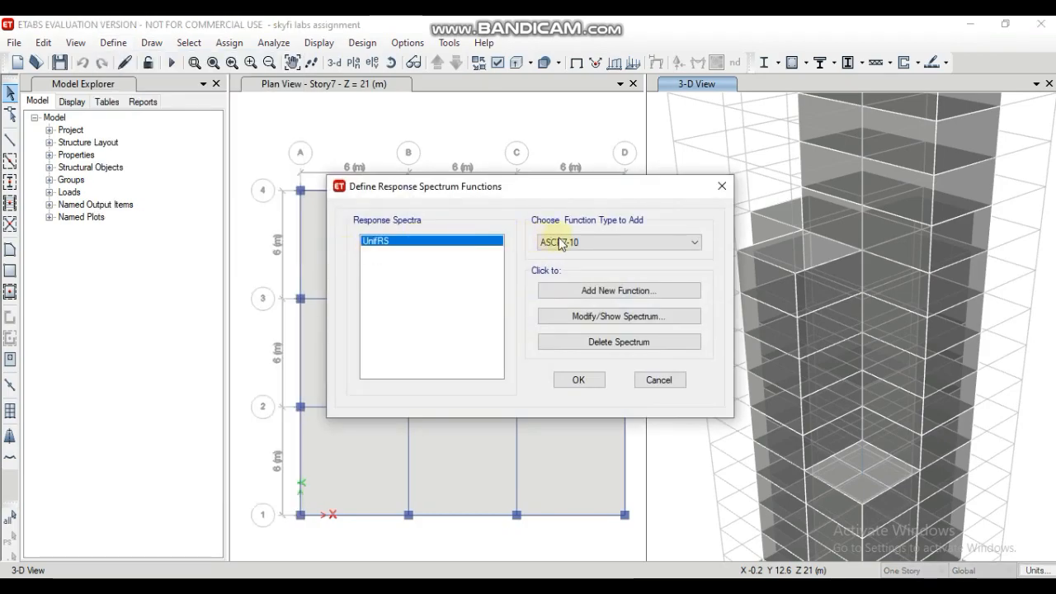
pyautogui.click(588, 242)
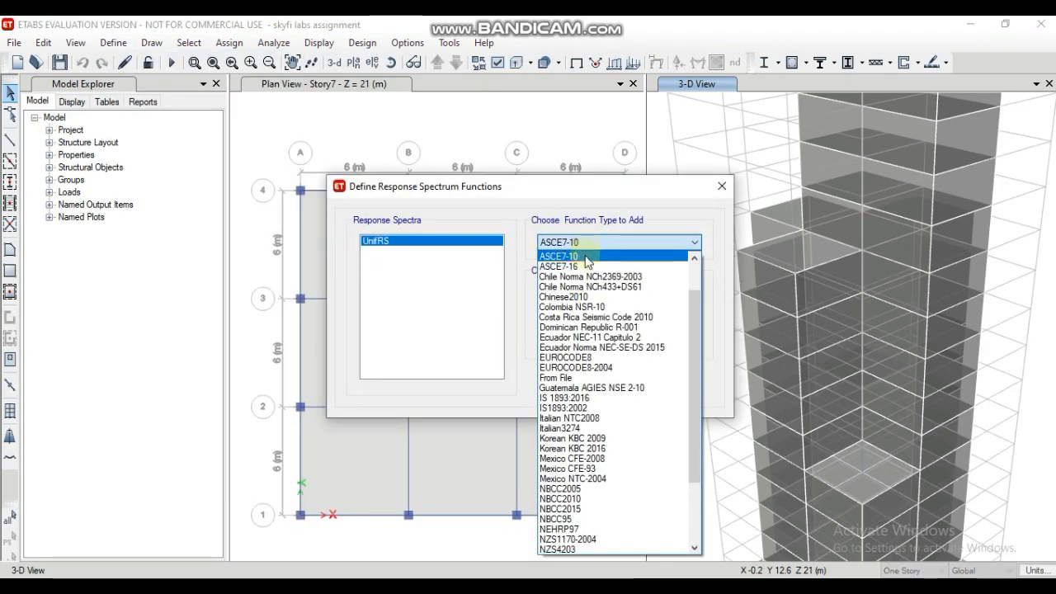
pyautogui.click(588, 399)
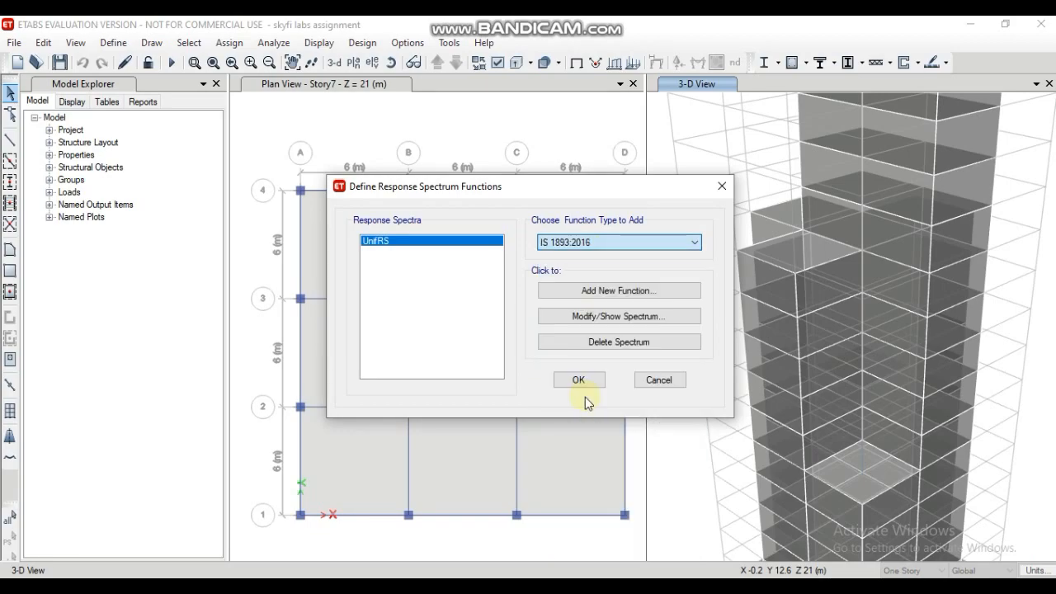
pyautogui.click(633, 291)
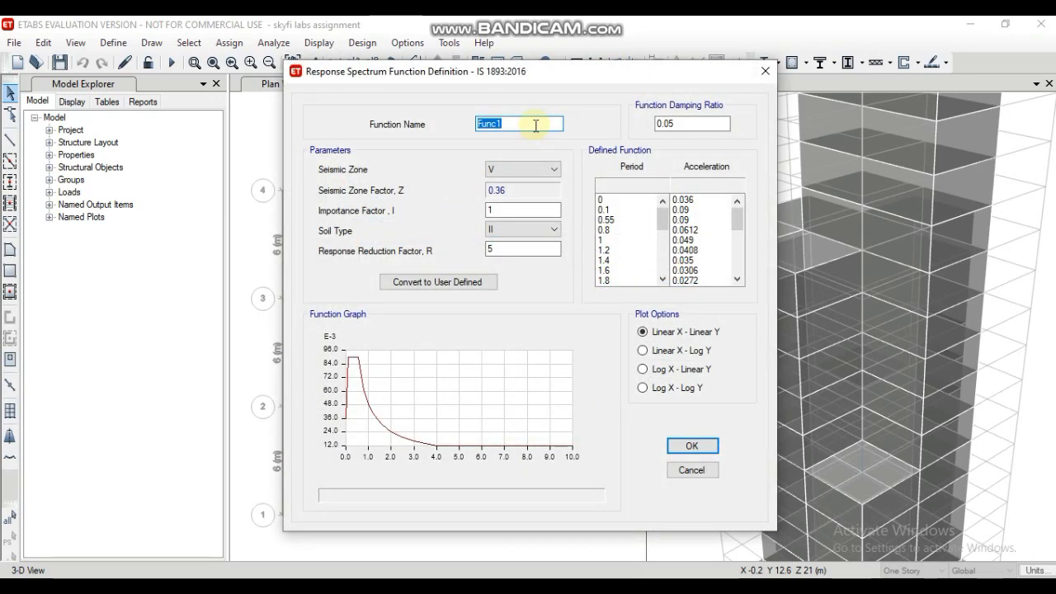
# Name the function "response spectrum", set seismic zone II with its response reduction factor, and accept the function definition
pyautogui.write('response spectrum')
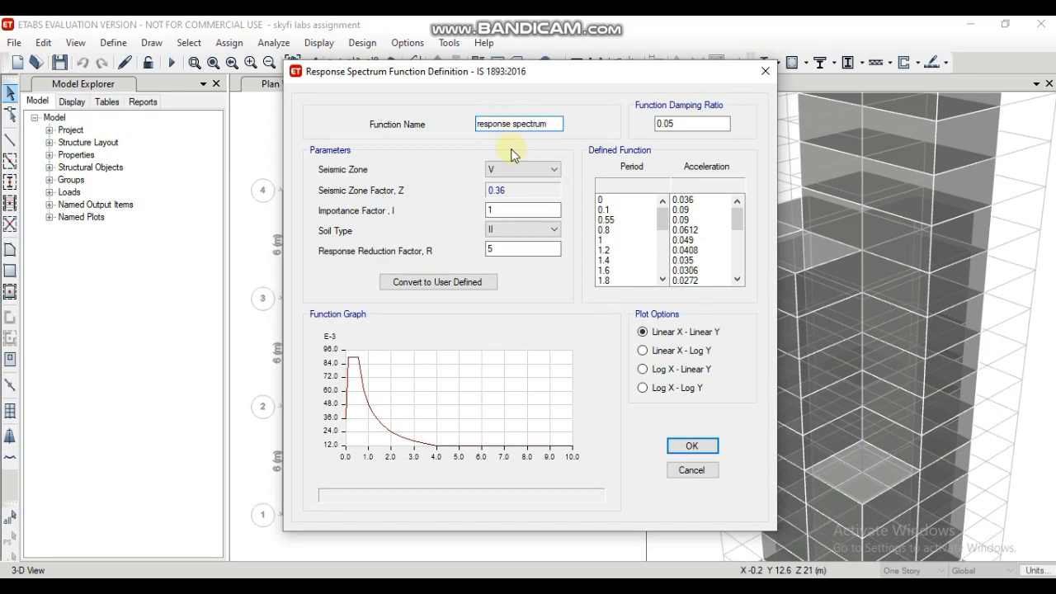
pyautogui.click(515, 169)
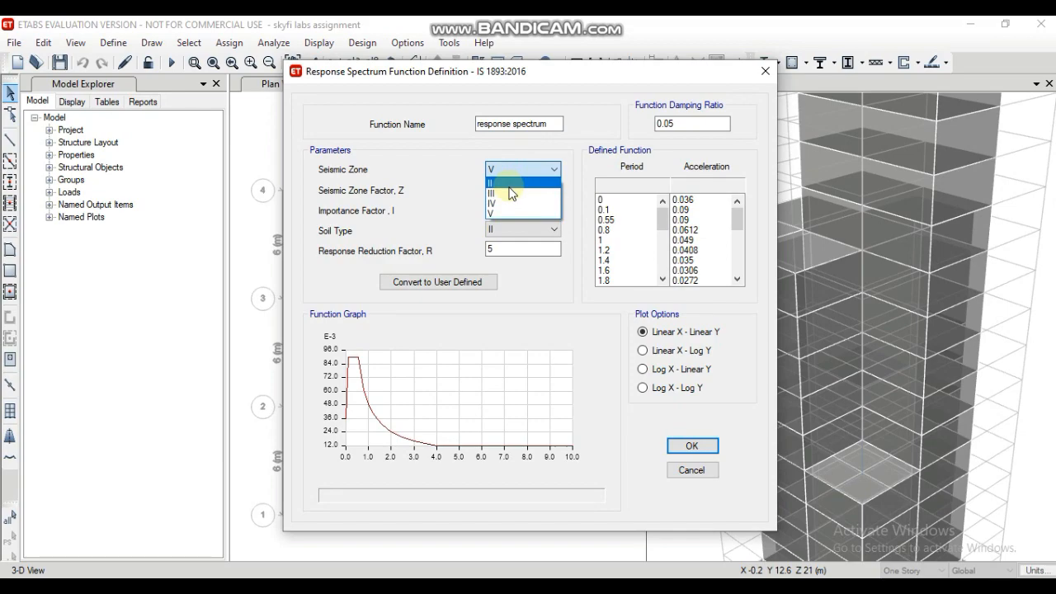
pyautogui.click(503, 182)
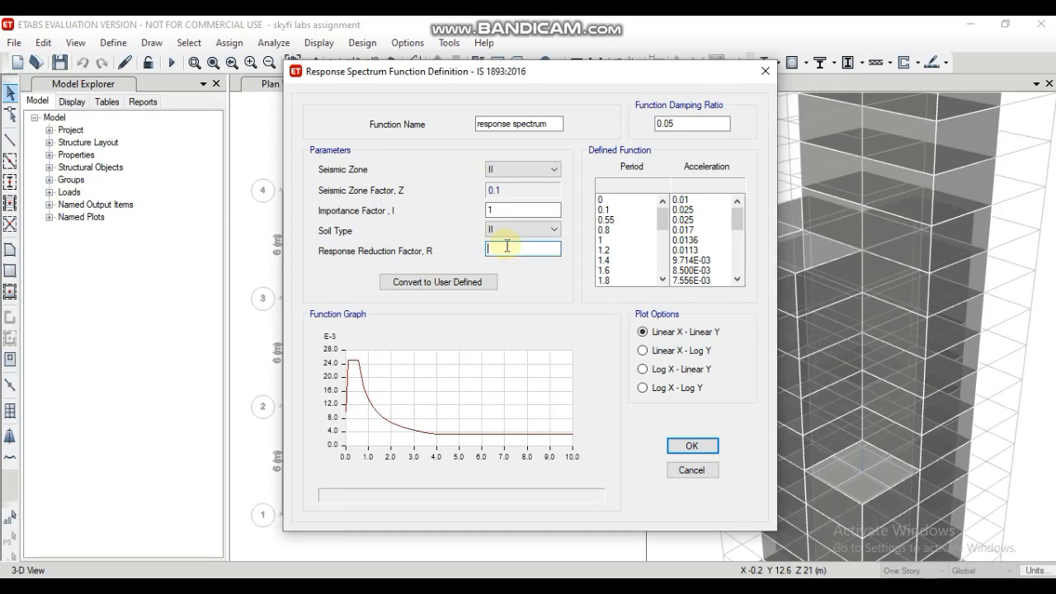
pyautogui.click(678, 444)
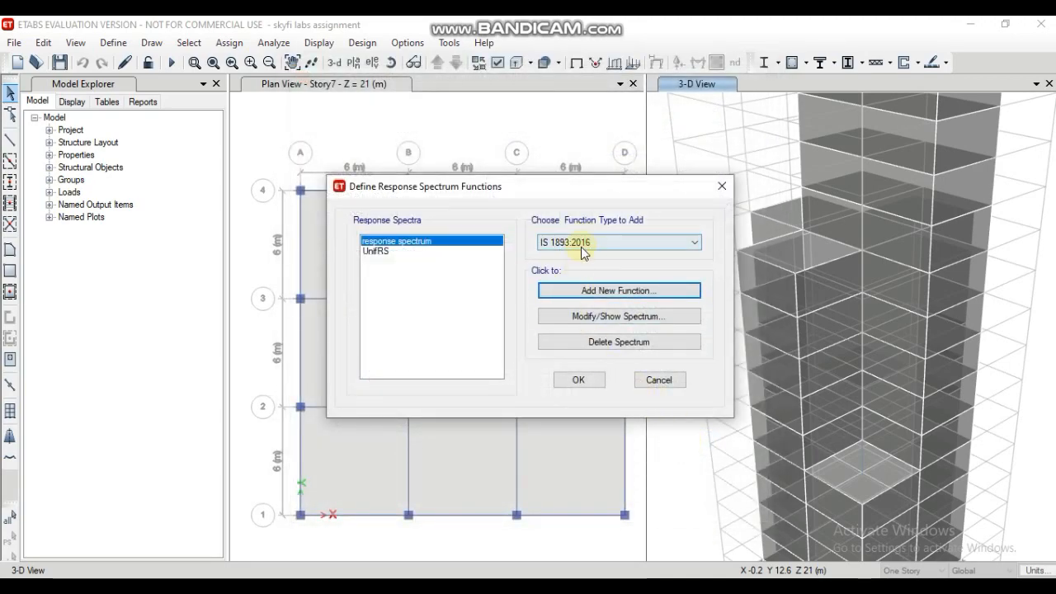
pyautogui.click(579, 381)
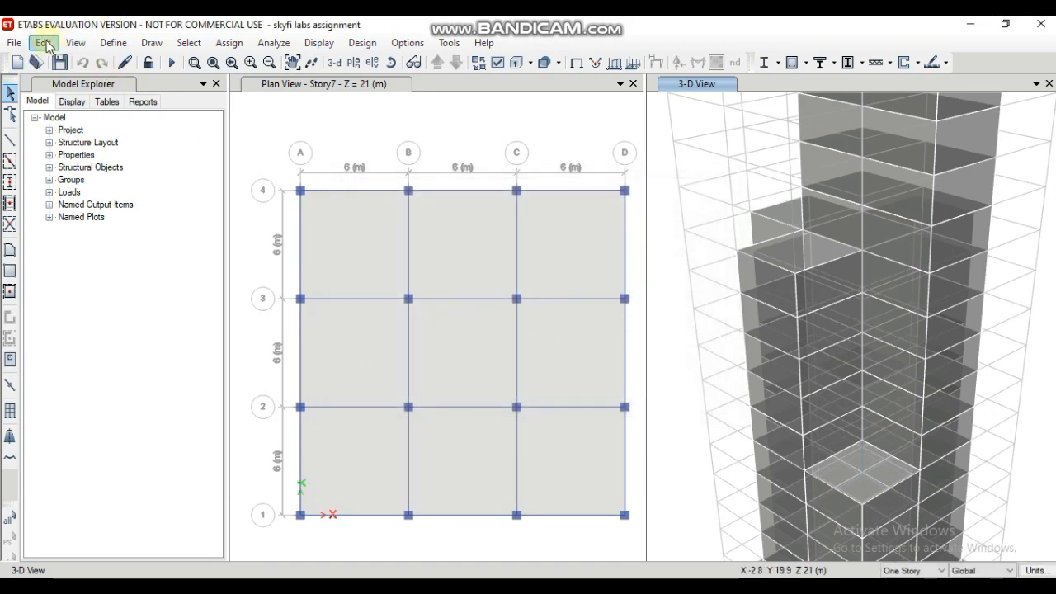
pyautogui.click(108, 45)
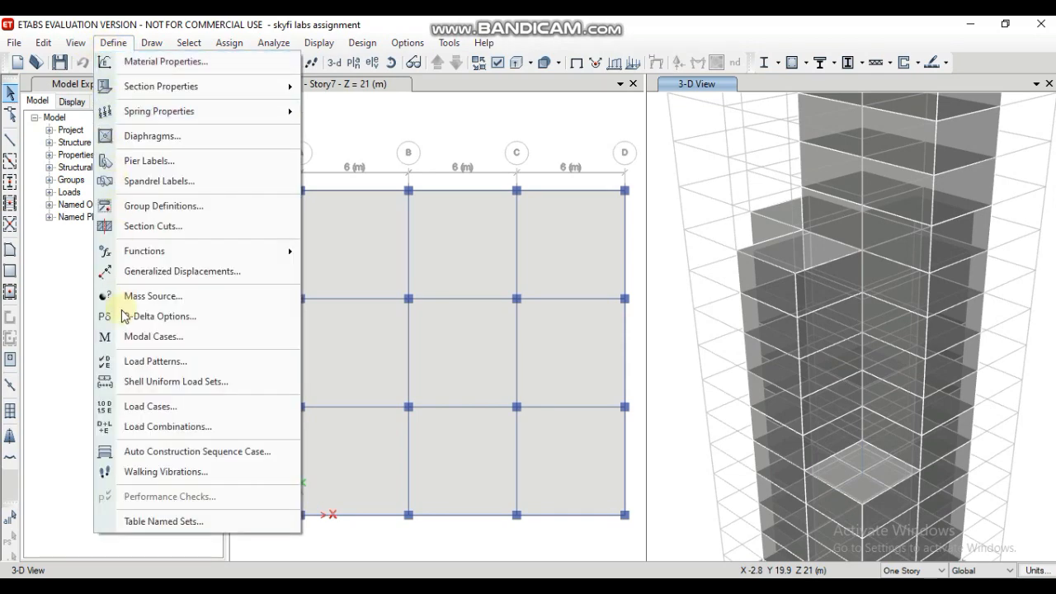
pyautogui.click(130, 363)
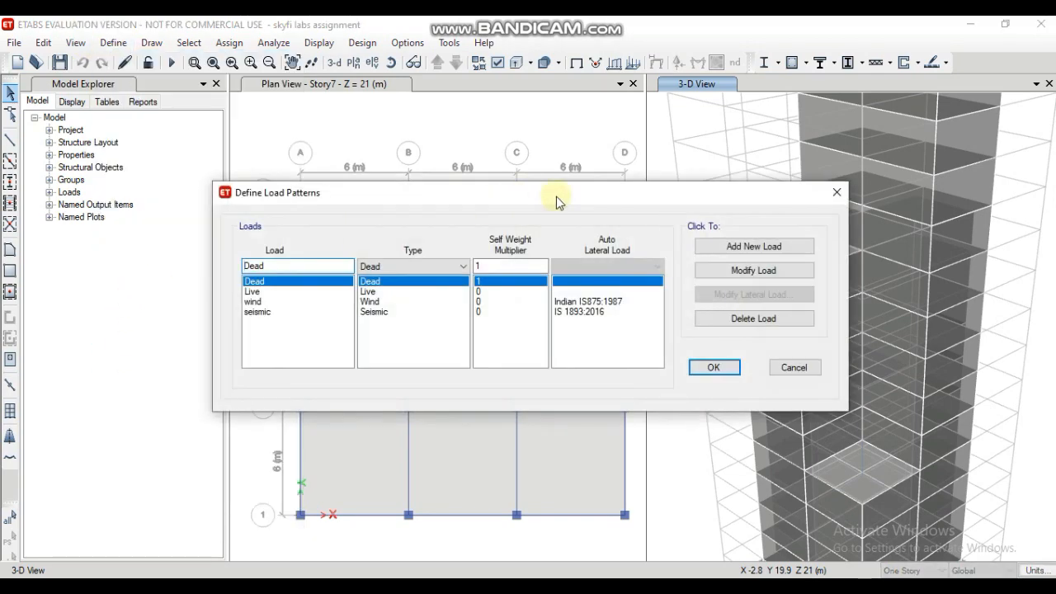
pyautogui.click(836, 192)
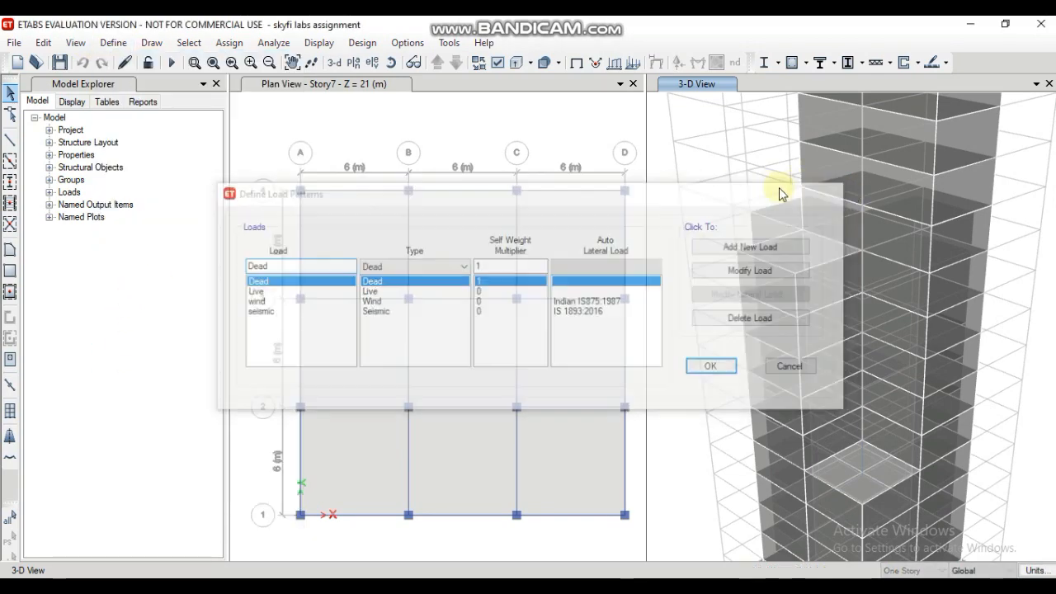
# Open the load case definitions and try to add a new load case
pyautogui.click(113, 43)
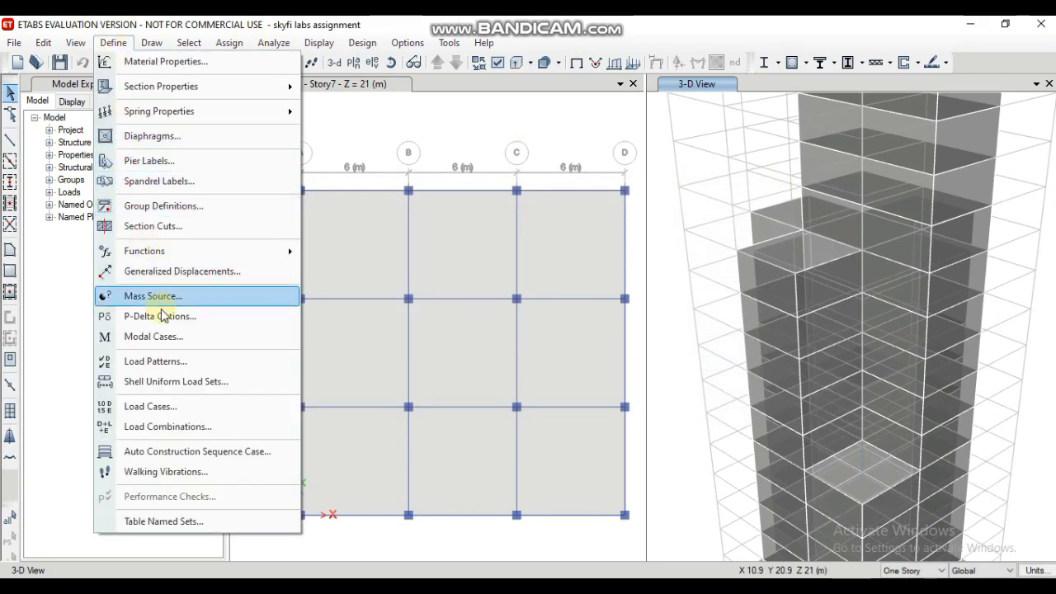
pyautogui.click(165, 406)
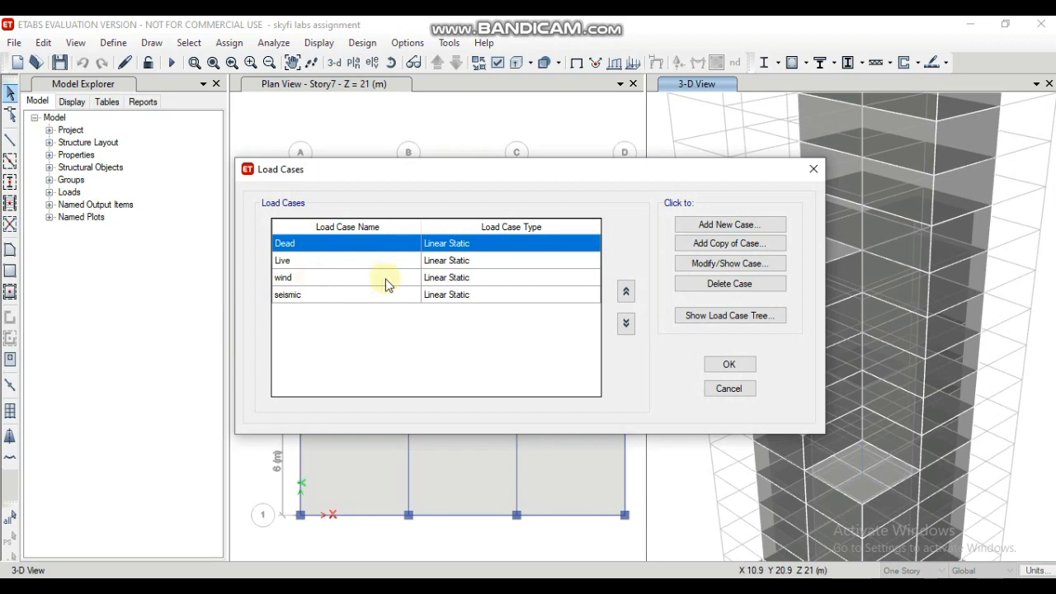
pyautogui.click(736, 226)
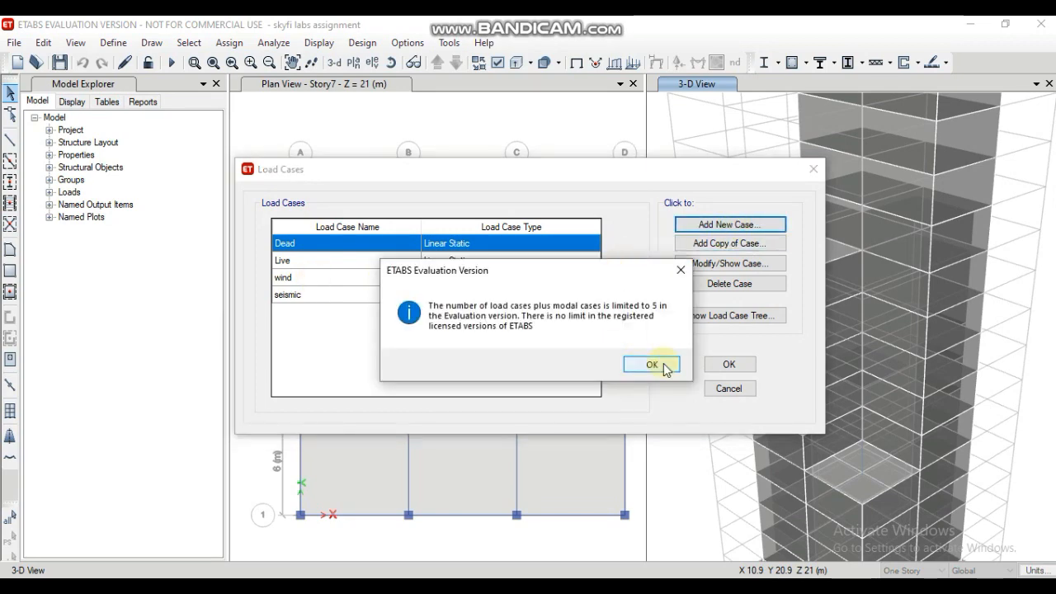
pyautogui.click(664, 365)
# Delete the wind load case from the load case list
pyautogui.click(492, 275)
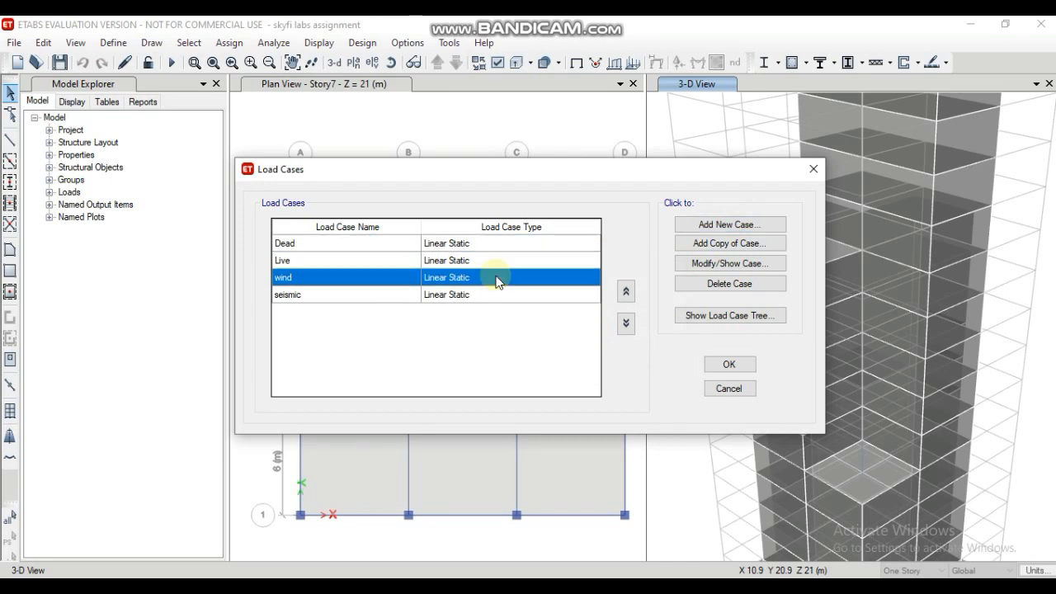
pyautogui.click(695, 285)
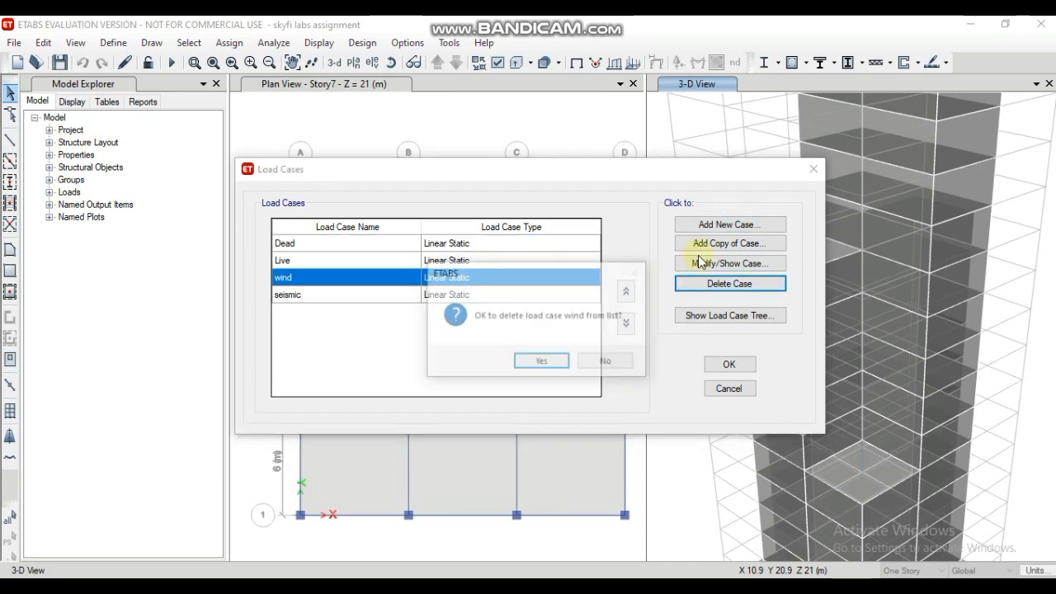
pyautogui.click(538, 365)
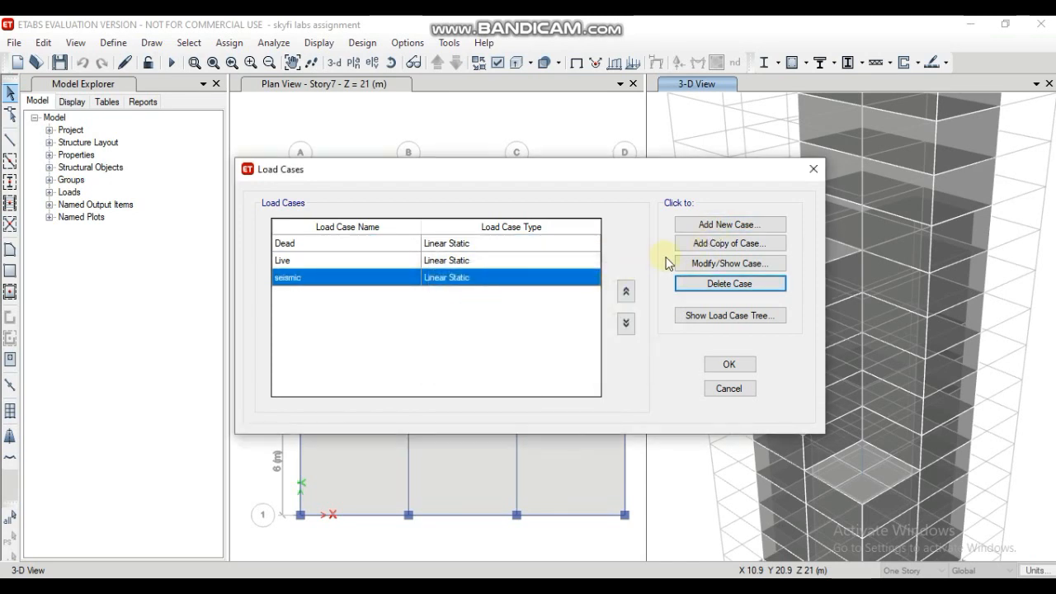
# Add a new load case named "response spectrum" with the Response Spectrum load case type
pyautogui.click(714, 232)
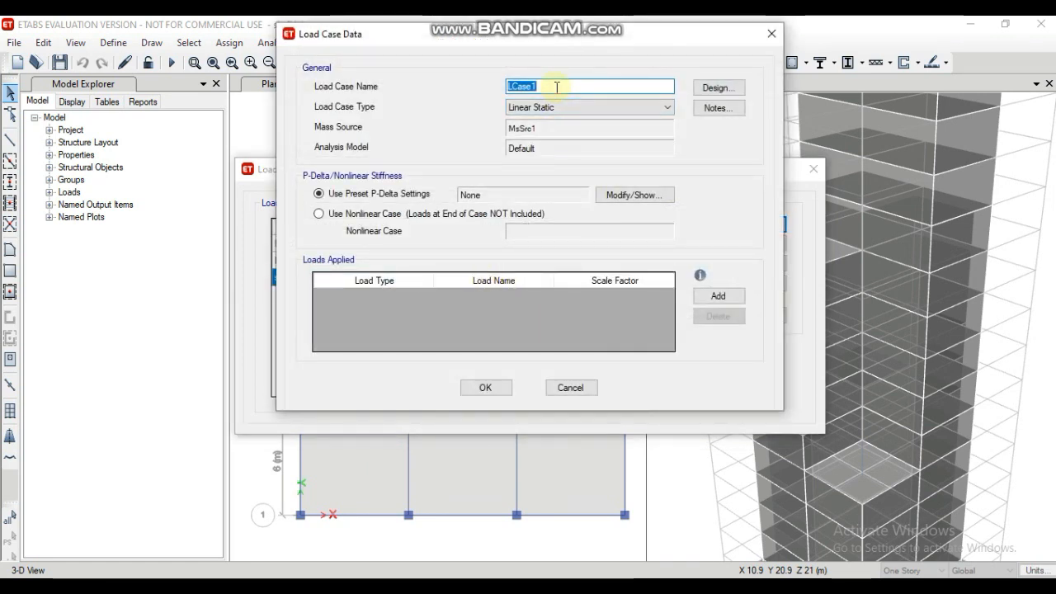
pyautogui.write('response sp')
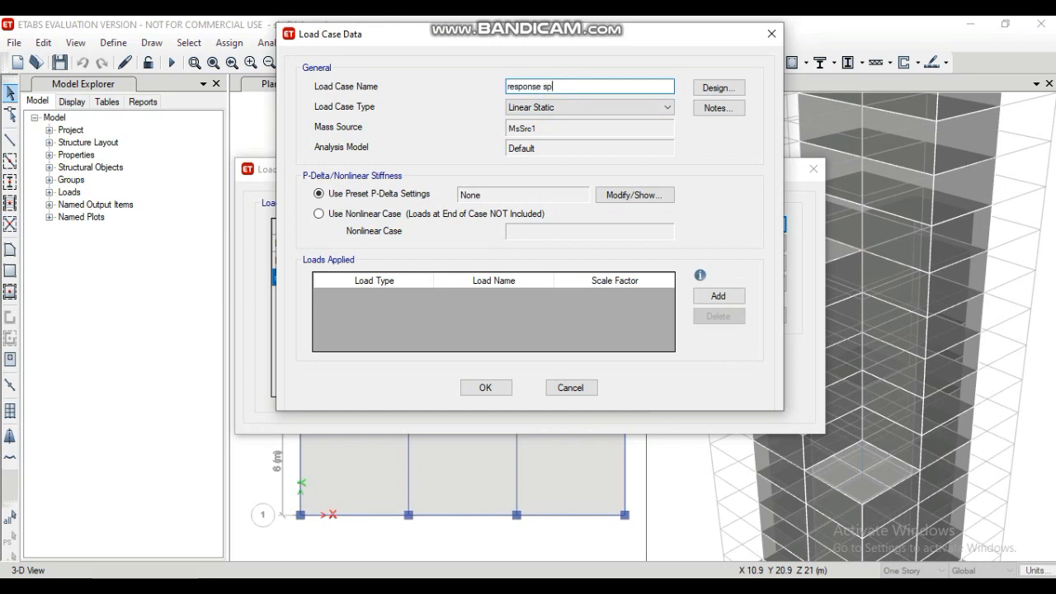
pyautogui.write('ectrum')
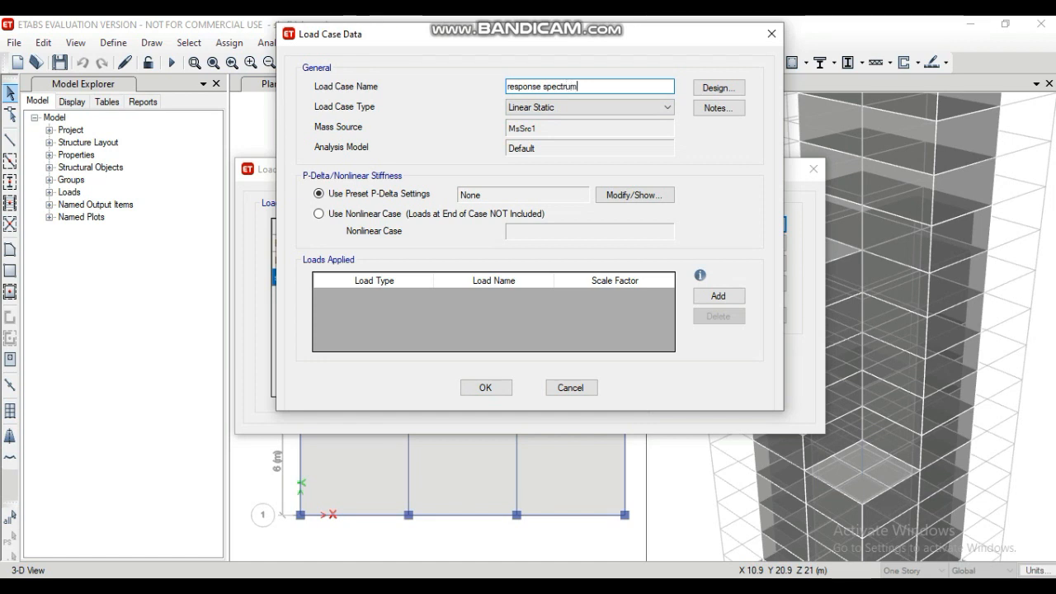
pyautogui.click(601, 106)
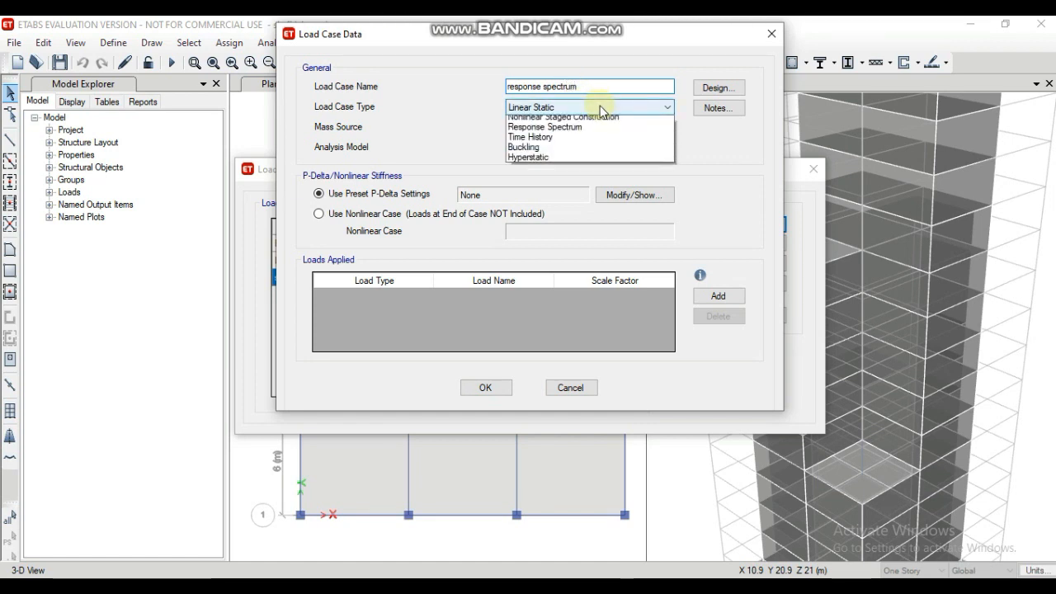
pyautogui.click(586, 152)
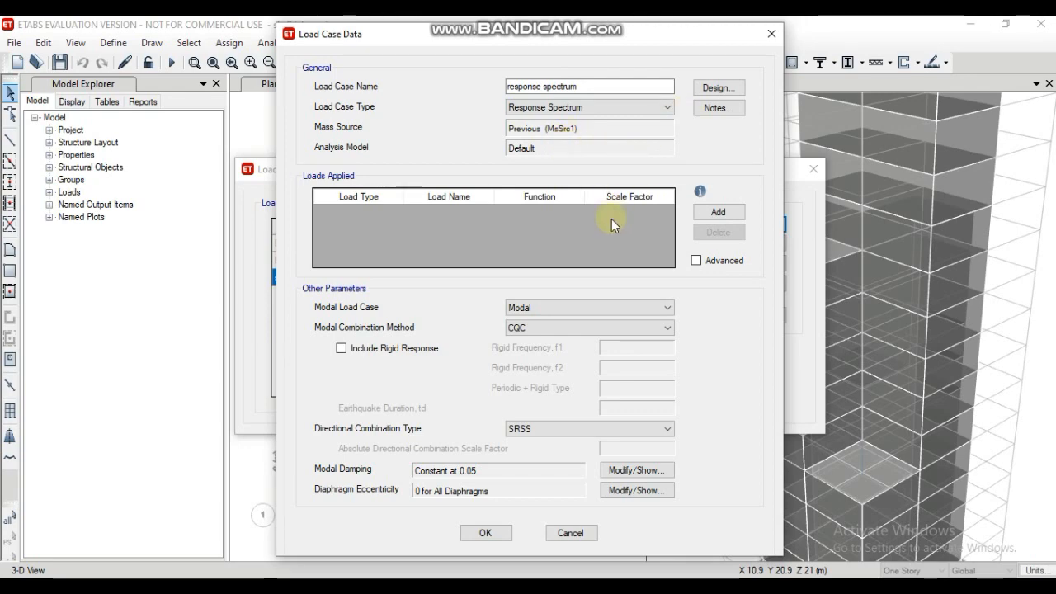
# Add a U1 acceleration load to the load case, using the response spectrum function and a scale factor of 1633.5
pyautogui.click(707, 213)
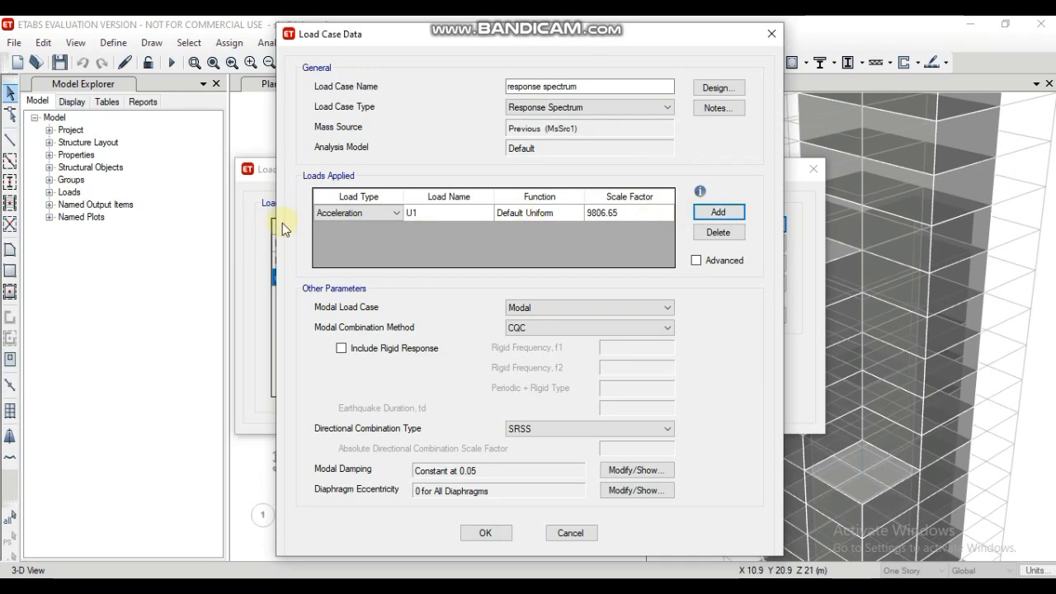
pyautogui.click(568, 211)
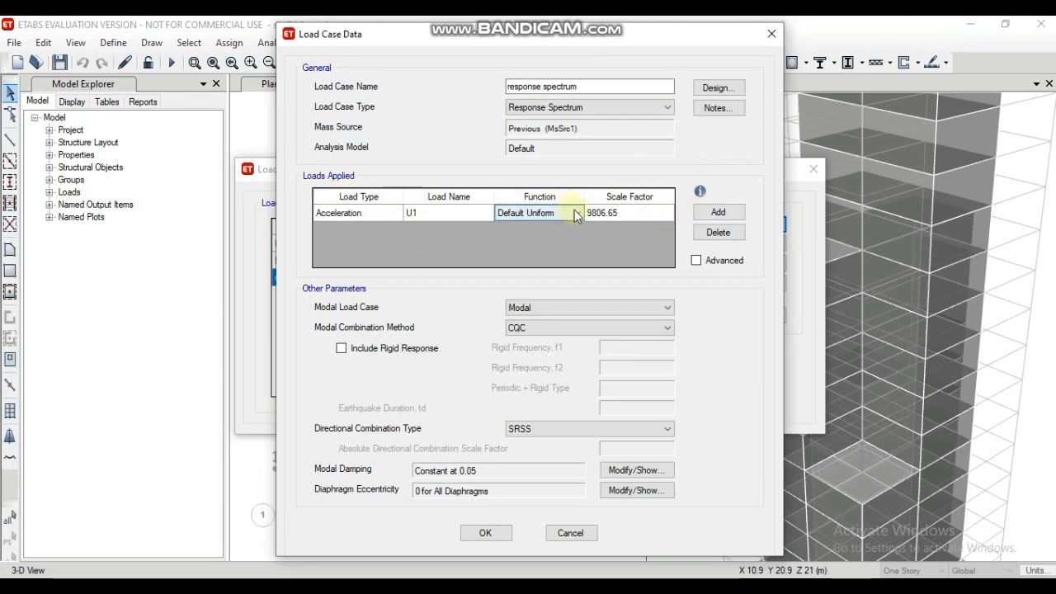
pyautogui.click(575, 212)
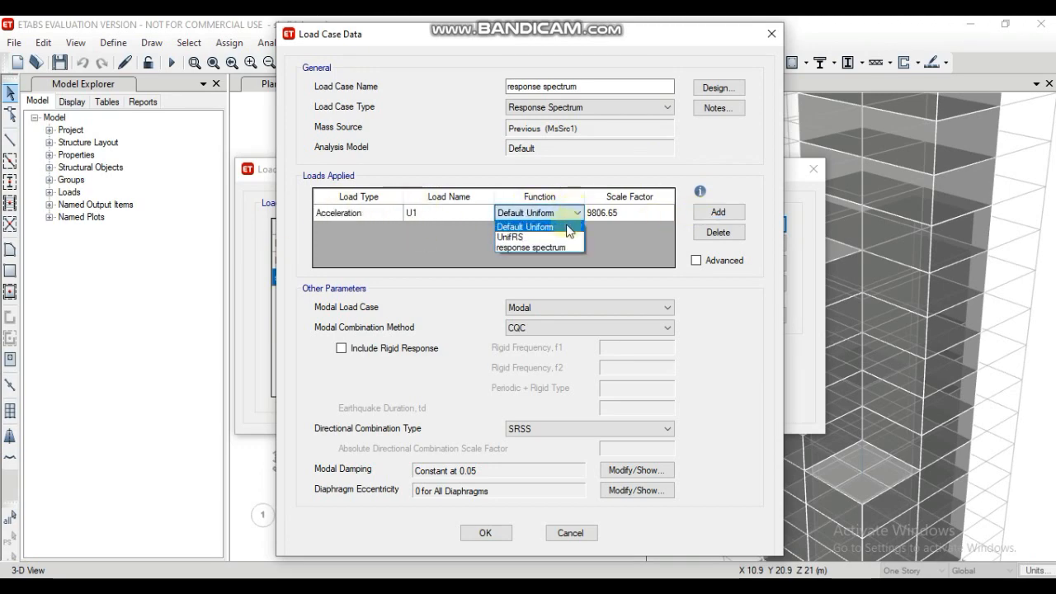
pyautogui.click(532, 247)
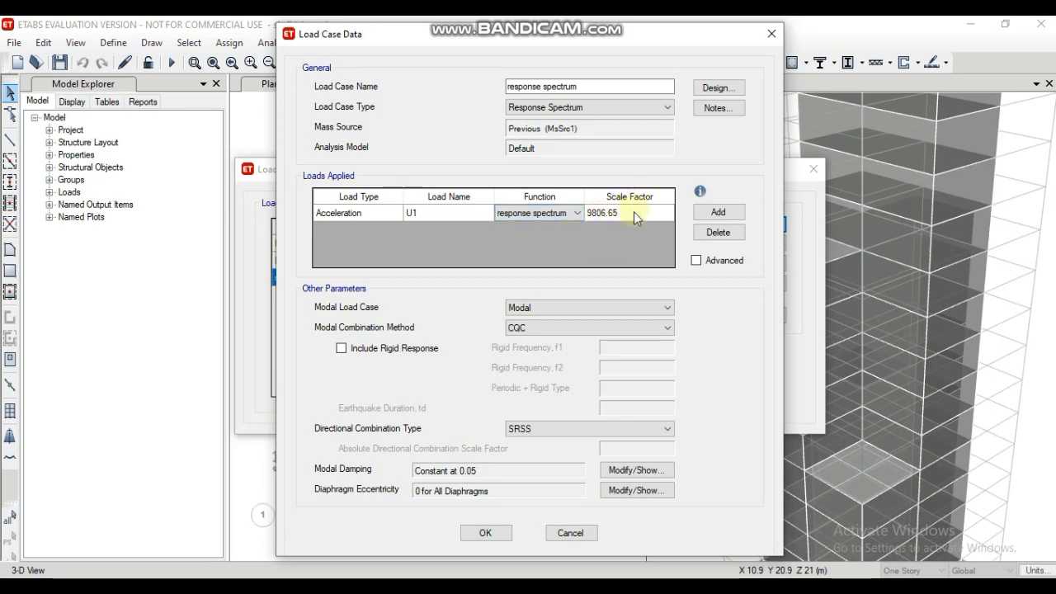
pyautogui.click(633, 212)
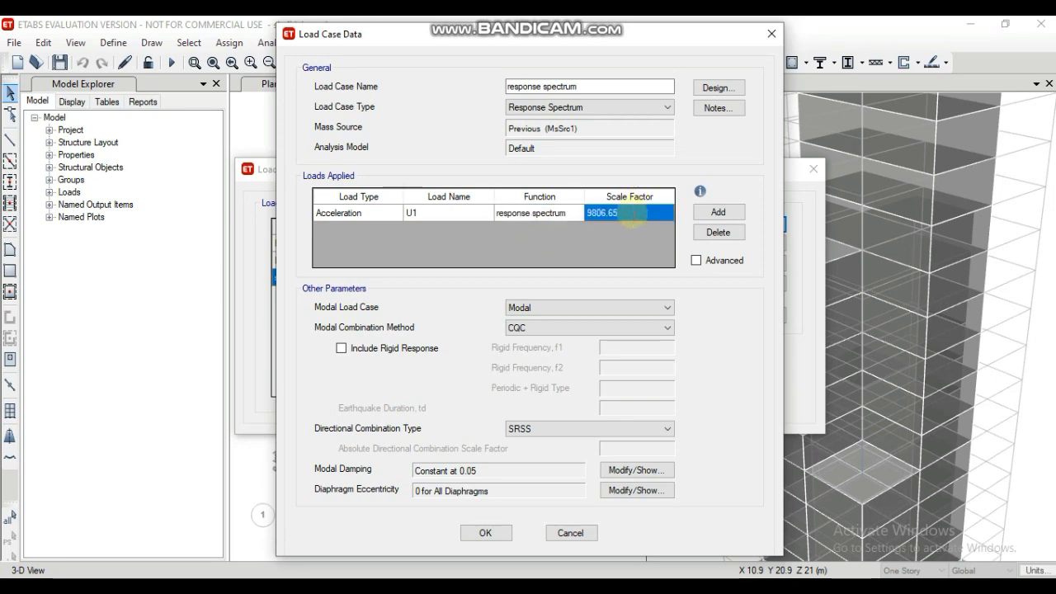
pyautogui.write('163')
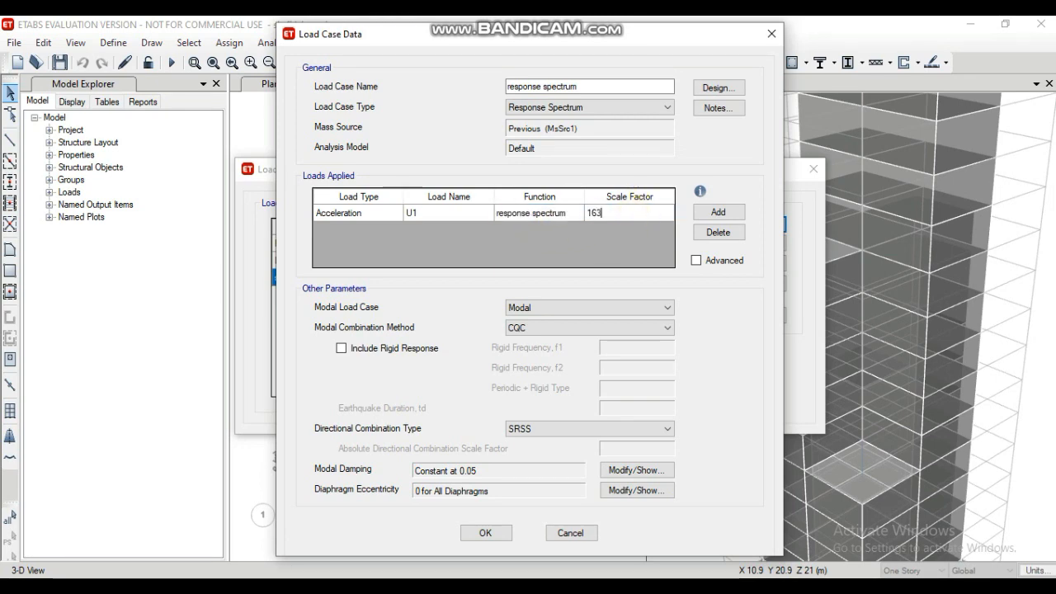
pyautogui.write('3.5')
# Add a second acceleration load to the load case and set its load name to U2
pyautogui.click(703, 216)
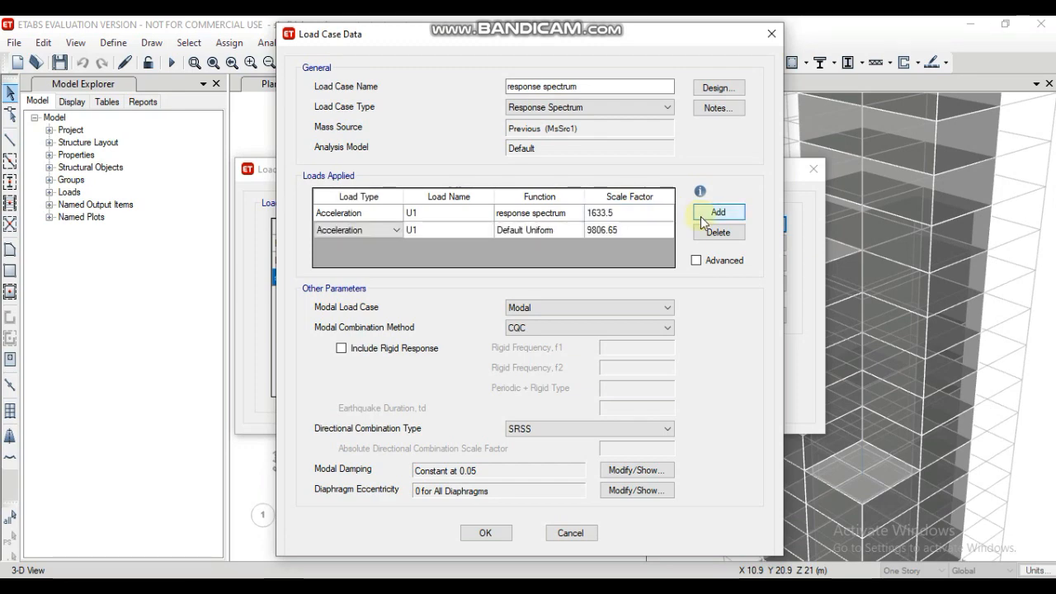
pyautogui.click(393, 223)
pyautogui.click(442, 234)
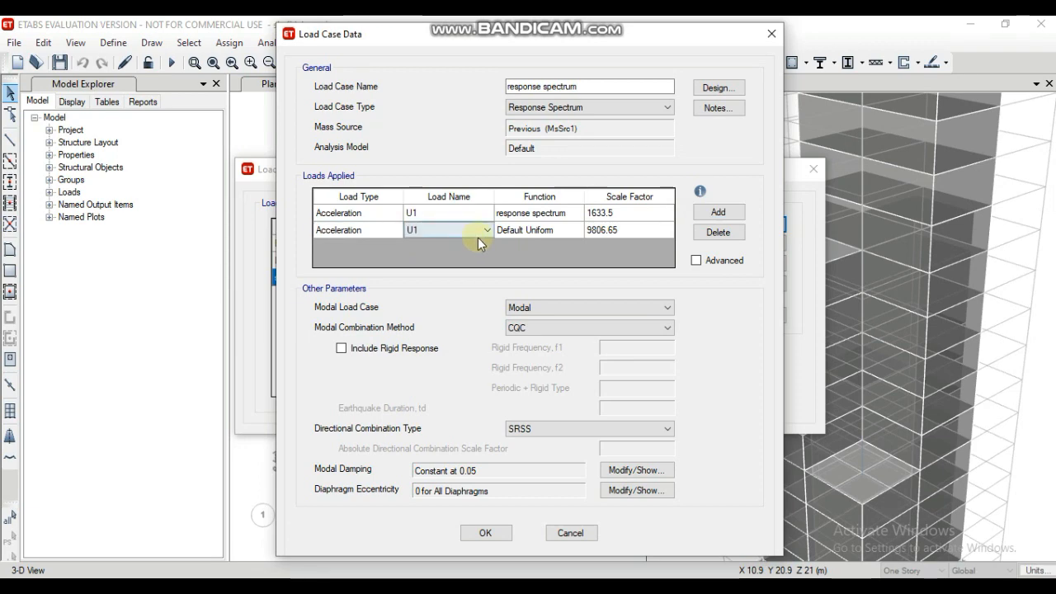
pyautogui.click(486, 233)
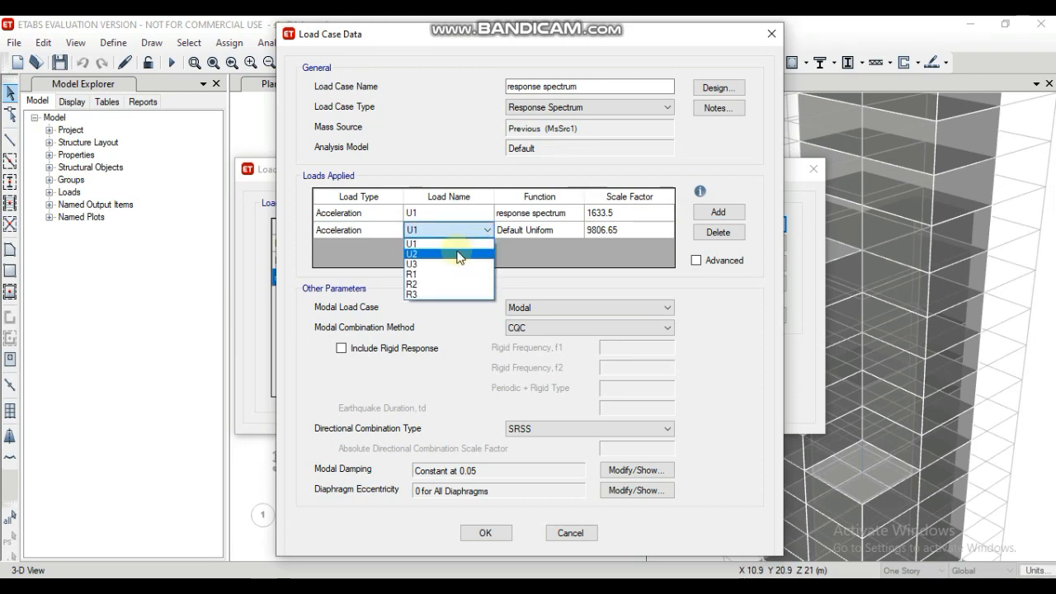
pyautogui.click(467, 255)
# Give the U2 load the response spectrum function and a scale factor of 1633.5, and accept the load case definitions
pyautogui.click(574, 232)
pyautogui.click(577, 232)
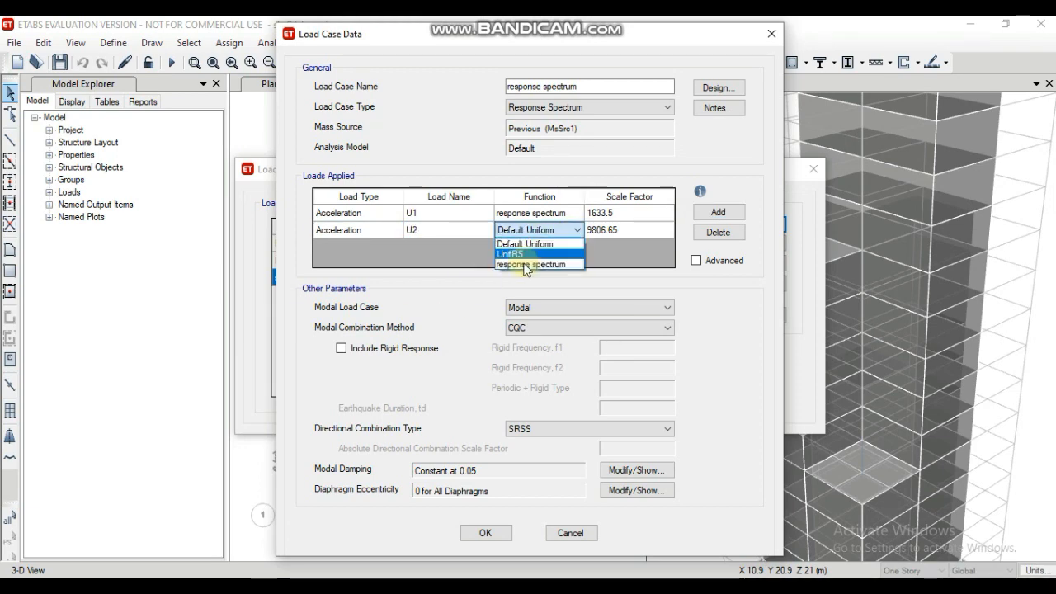
pyautogui.click(536, 264)
pyautogui.click(614, 234)
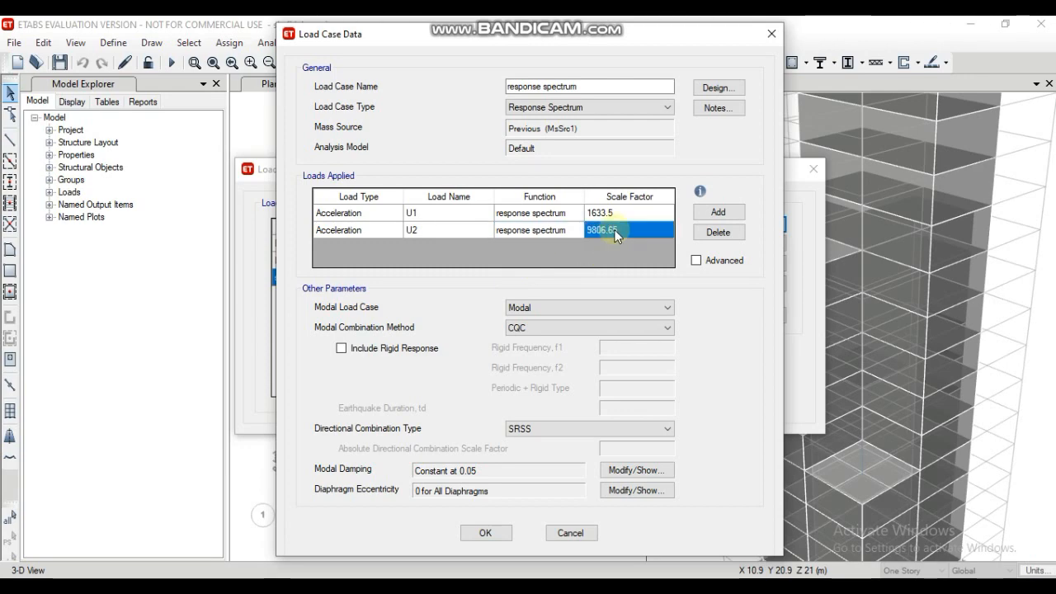
pyautogui.write('1')
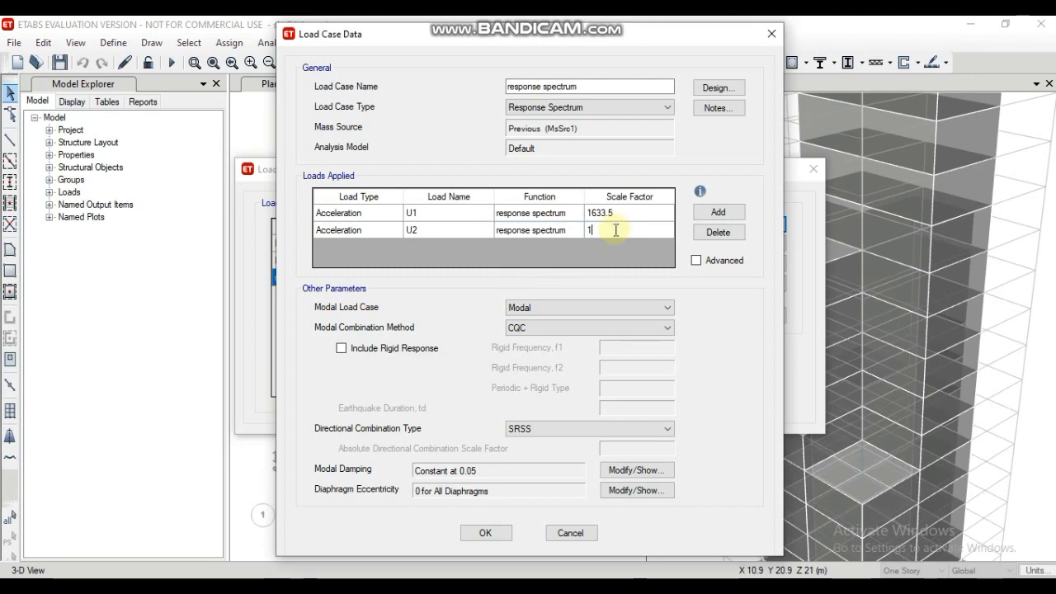
pyautogui.write('633')
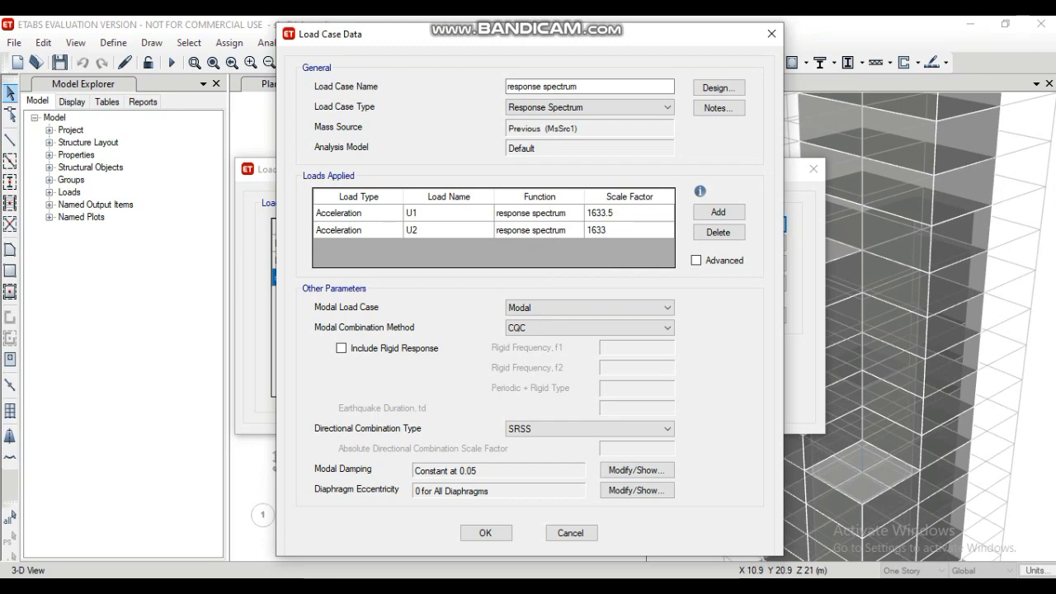
pyautogui.write('.5')
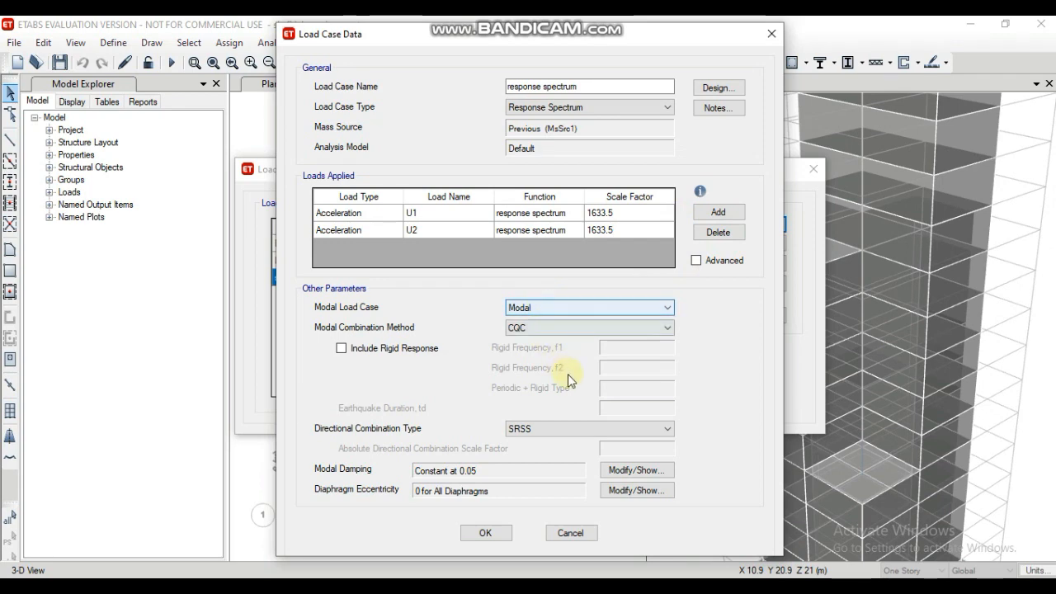
pyautogui.click(463, 535)
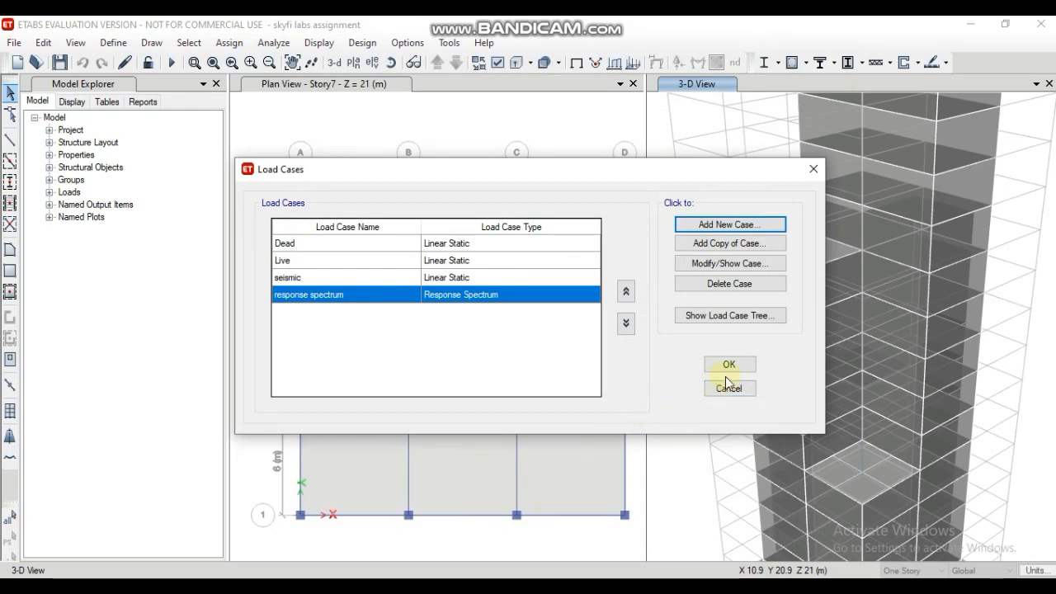
pyautogui.click(729, 364)
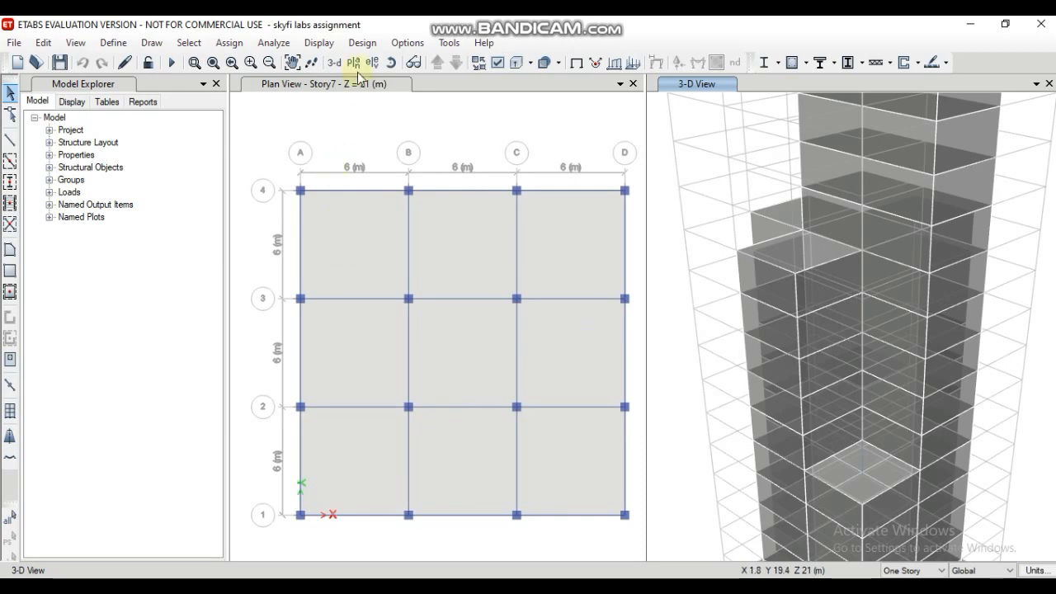
# Set the Dead and Live load cases to Do Not Run and run the analysis for the remaining cases
pyautogui.click(266, 44)
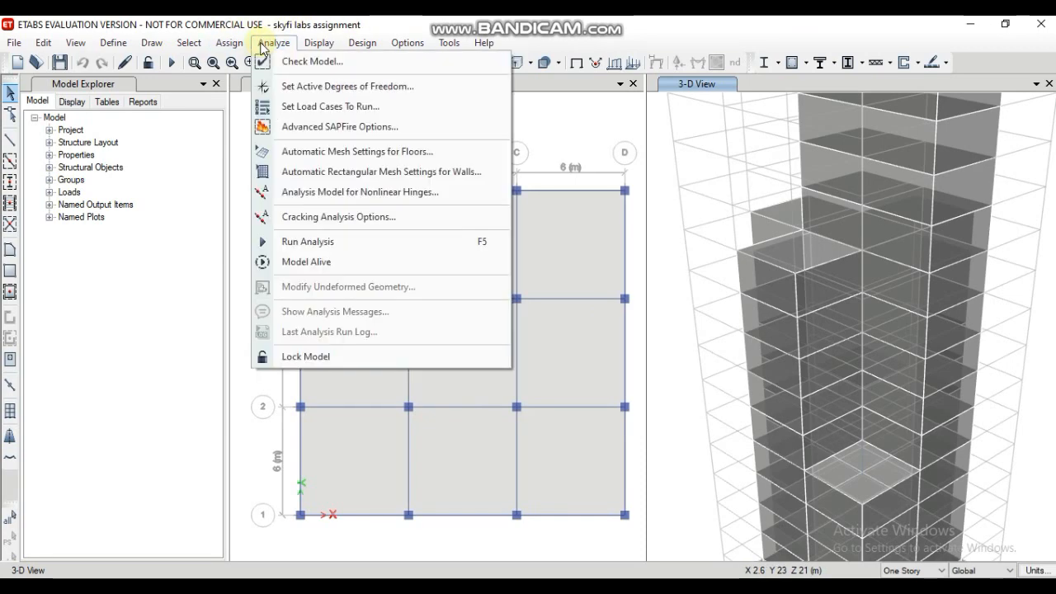
pyautogui.click(306, 107)
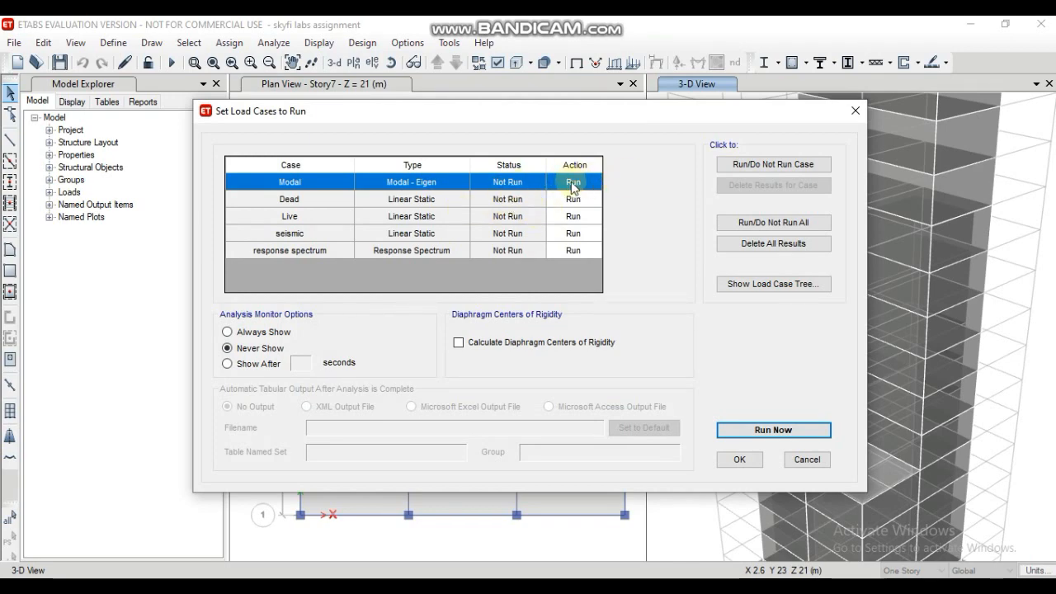
pyautogui.click(589, 201)
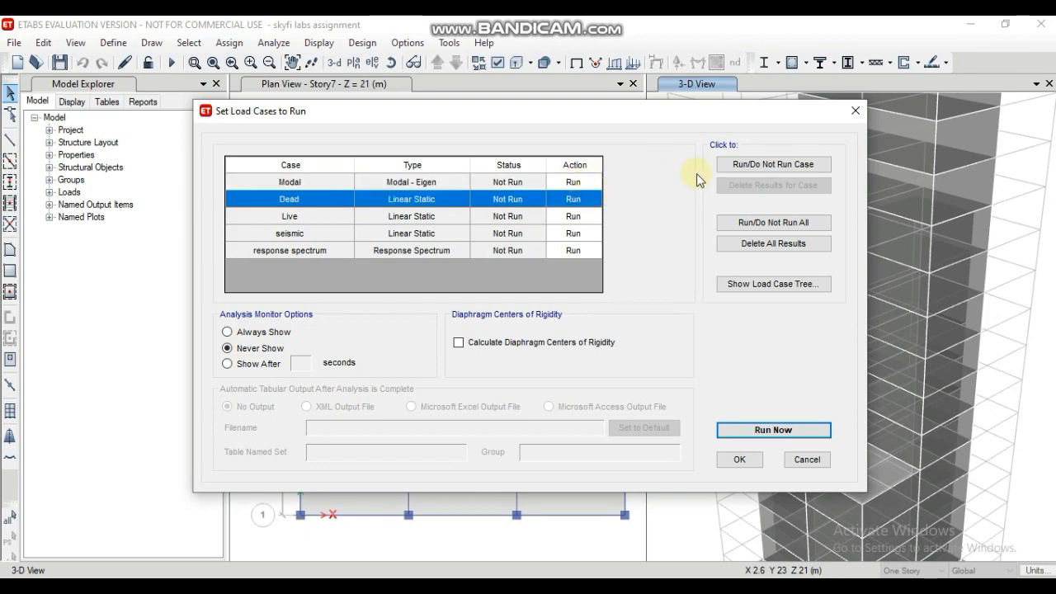
pyautogui.click(738, 162)
pyautogui.click(577, 216)
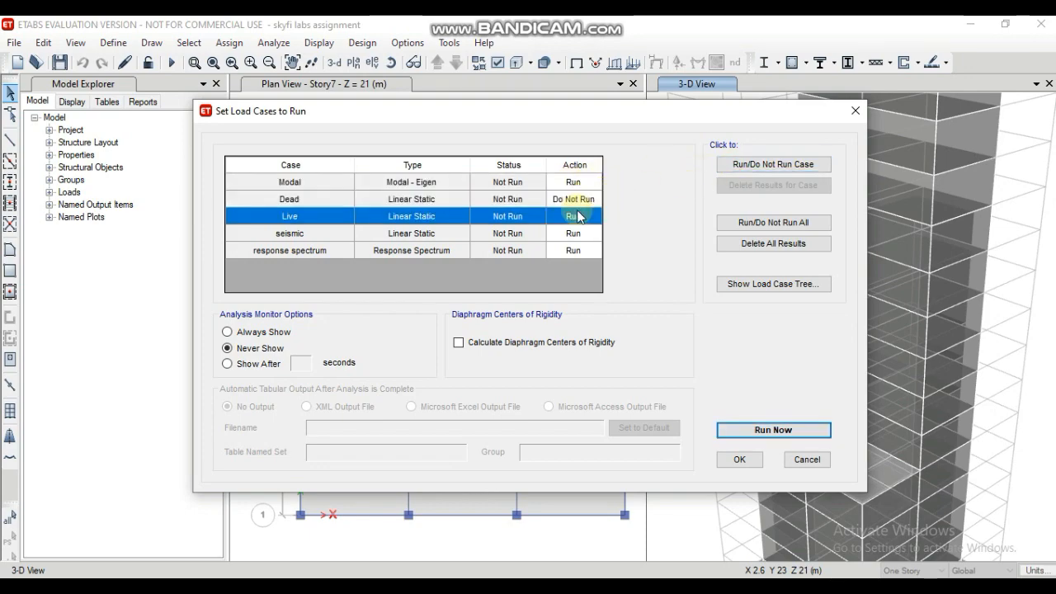
pyautogui.click(739, 165)
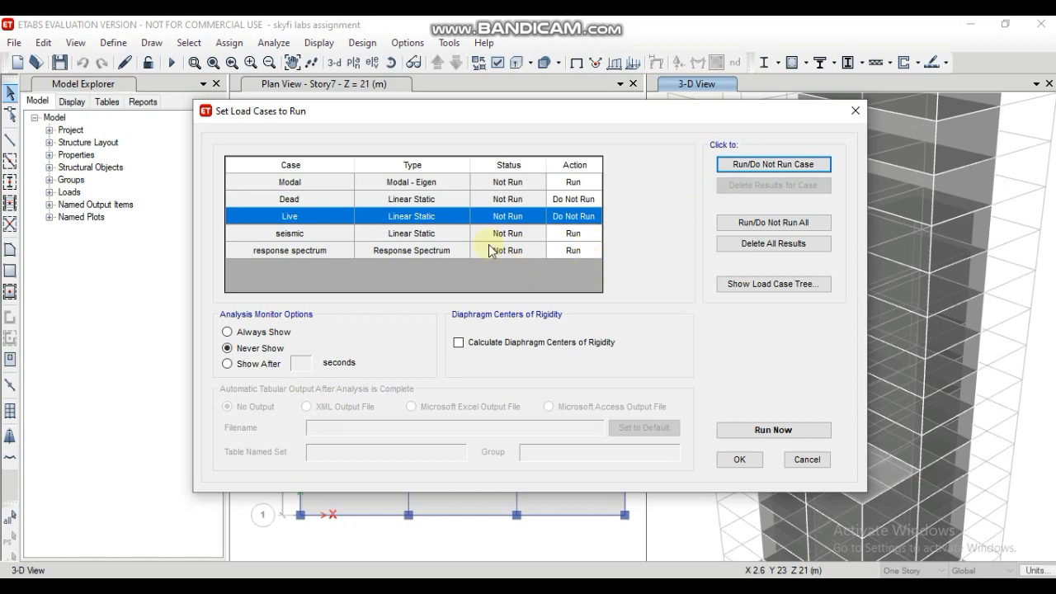
pyautogui.click(773, 430)
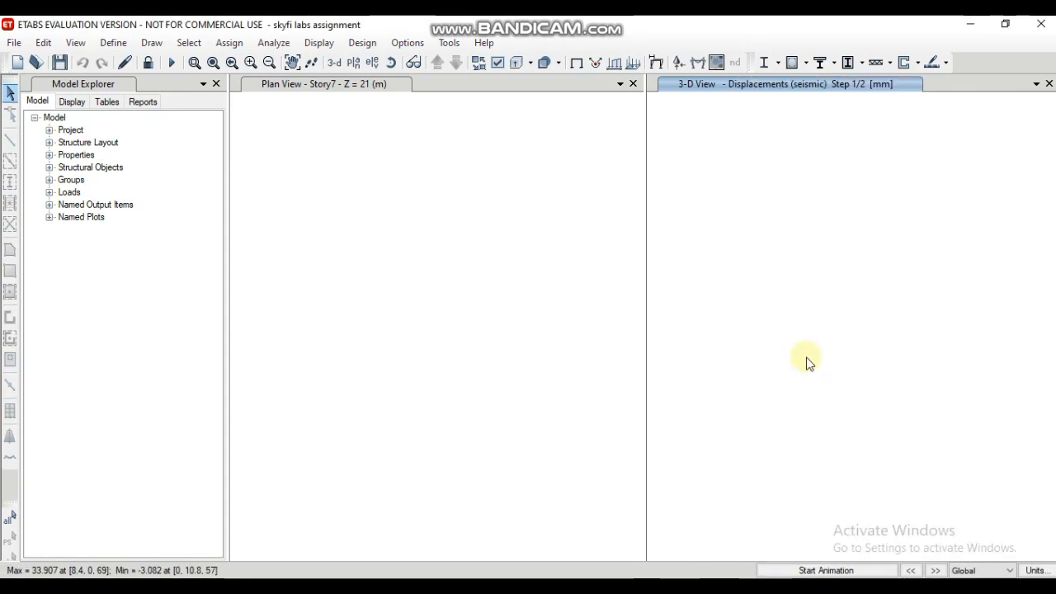
# Inspect the seismic displaced shape and the joint displacements of the whole tower in the 3D view
pyautogui.moveTo(875, 334)
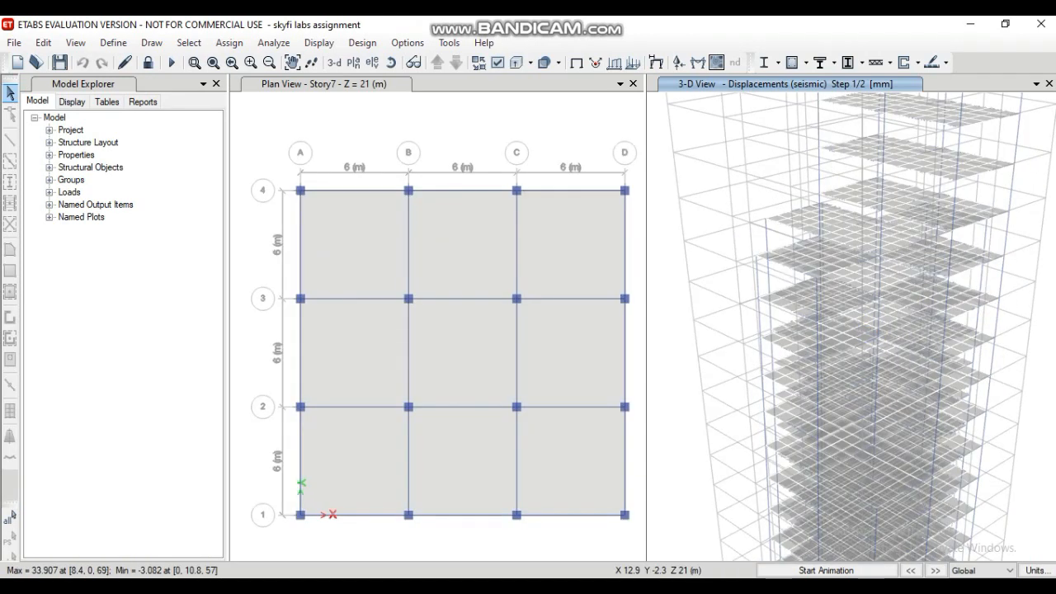
pyautogui.scroll(-5, 872, 315)
pyautogui.scroll(3, 869, 315)
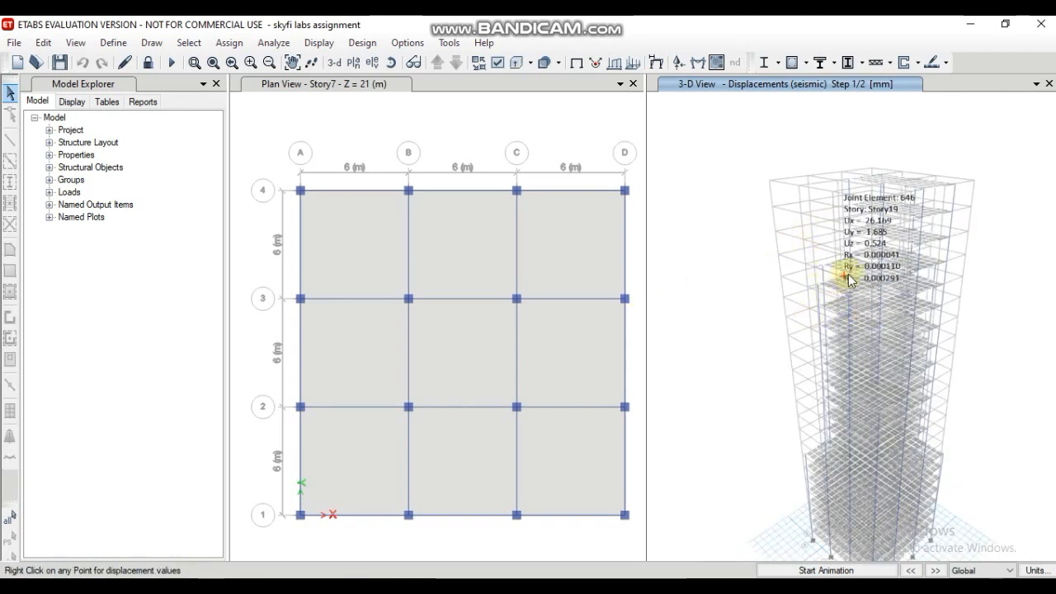
pyautogui.moveTo(917, 275)
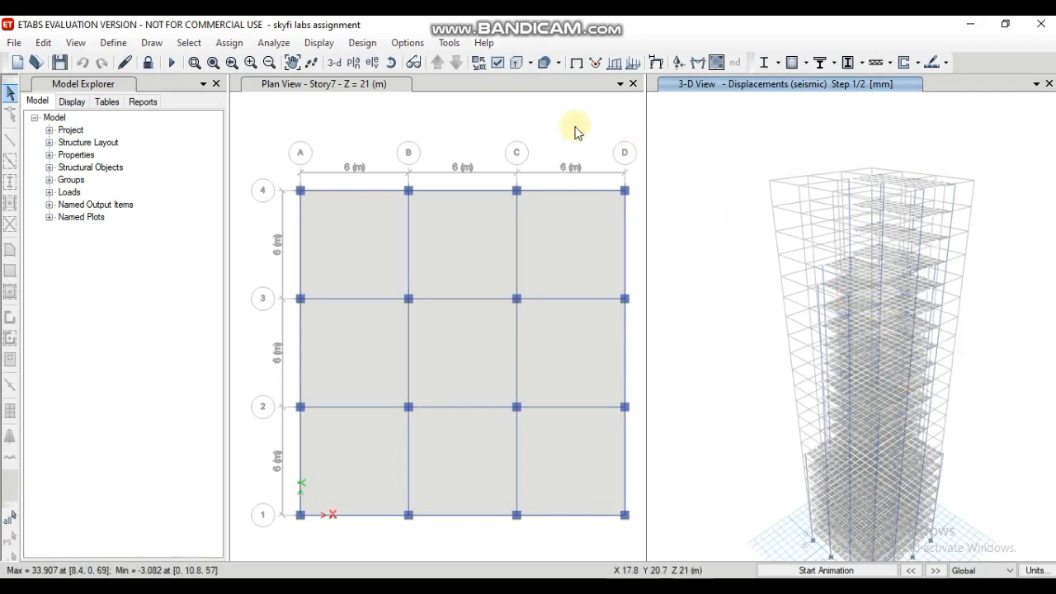
# Review the concrete frame design preferences for design code IS 456:2000 and accept them
pyautogui.click(362, 42)
pyautogui.moveTo(385, 80)
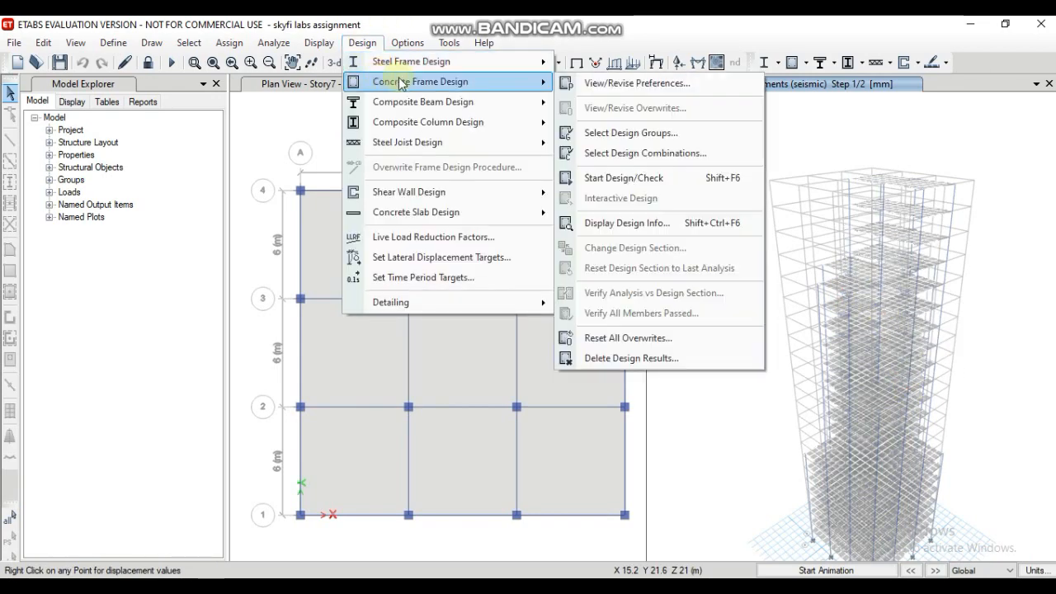
pyautogui.click(596, 83)
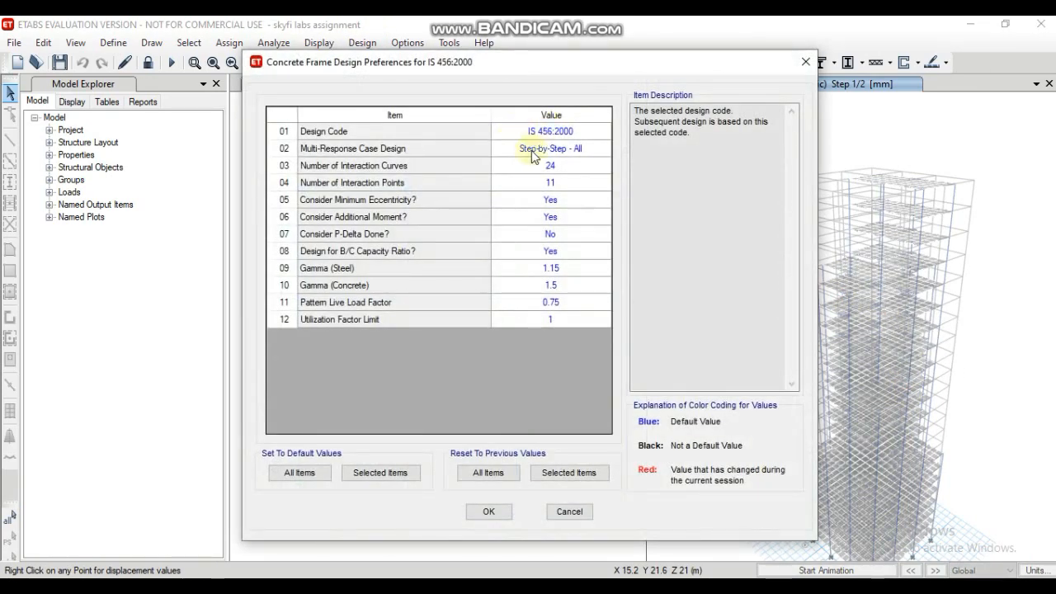
pyautogui.click(487, 513)
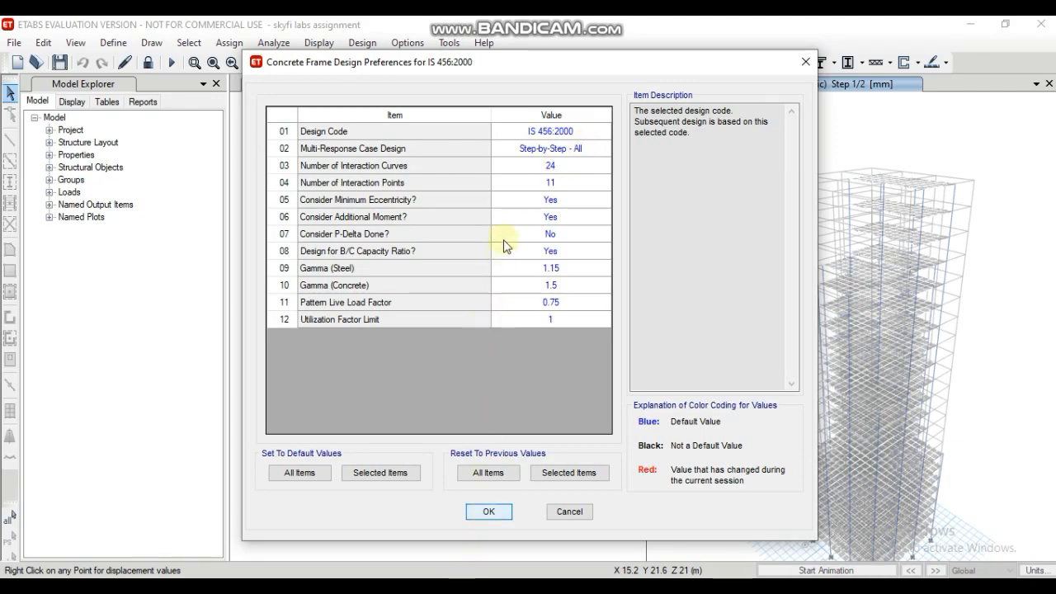
# Run the concrete frame design check on the tower and look over the longitudinal reinforcing in the 3D view
pyautogui.click(362, 43)
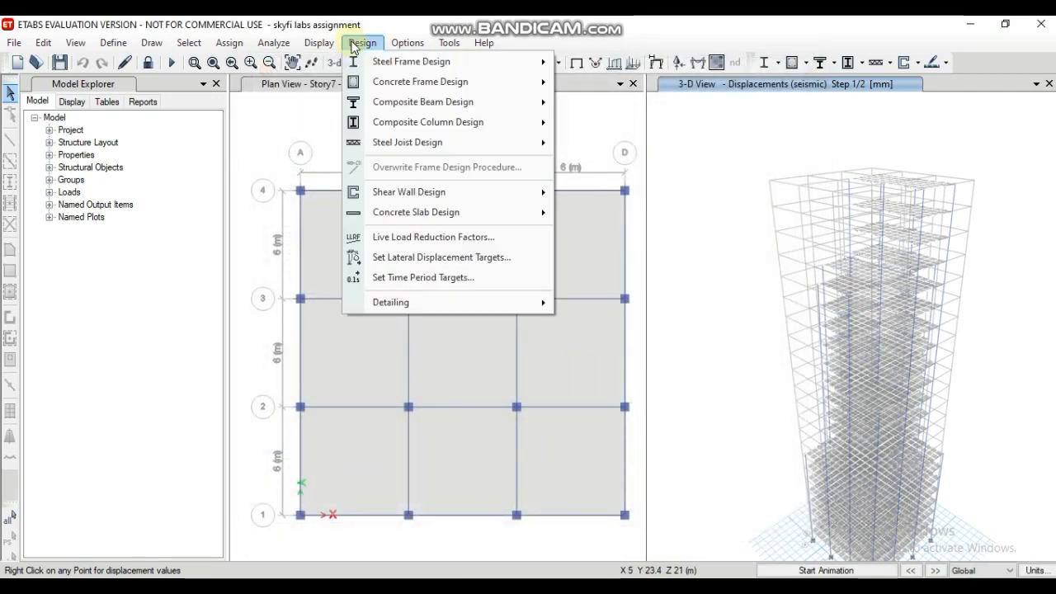
pyautogui.moveTo(402, 86)
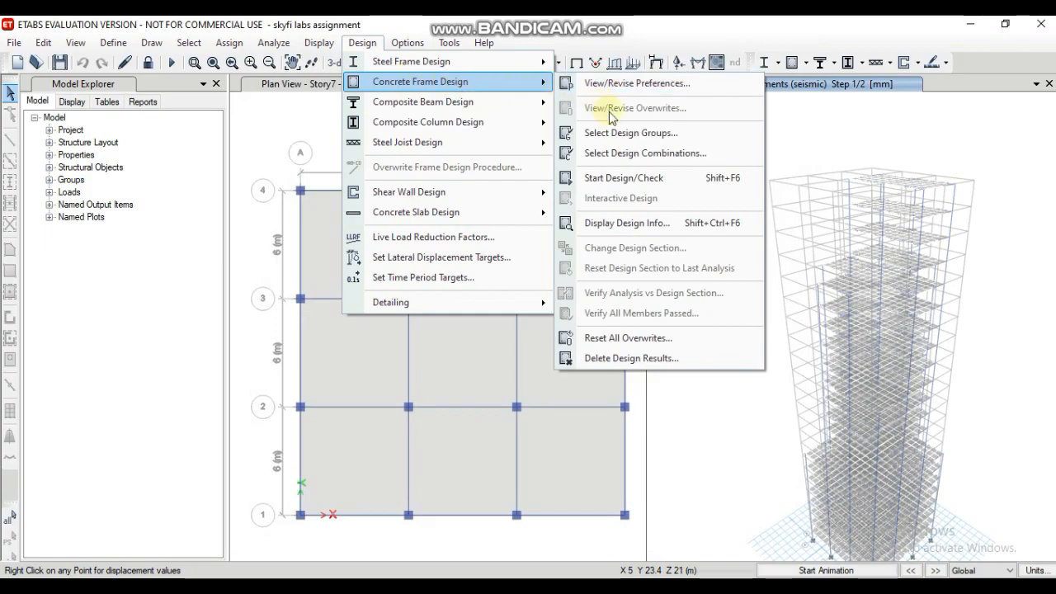
pyautogui.click(624, 174)
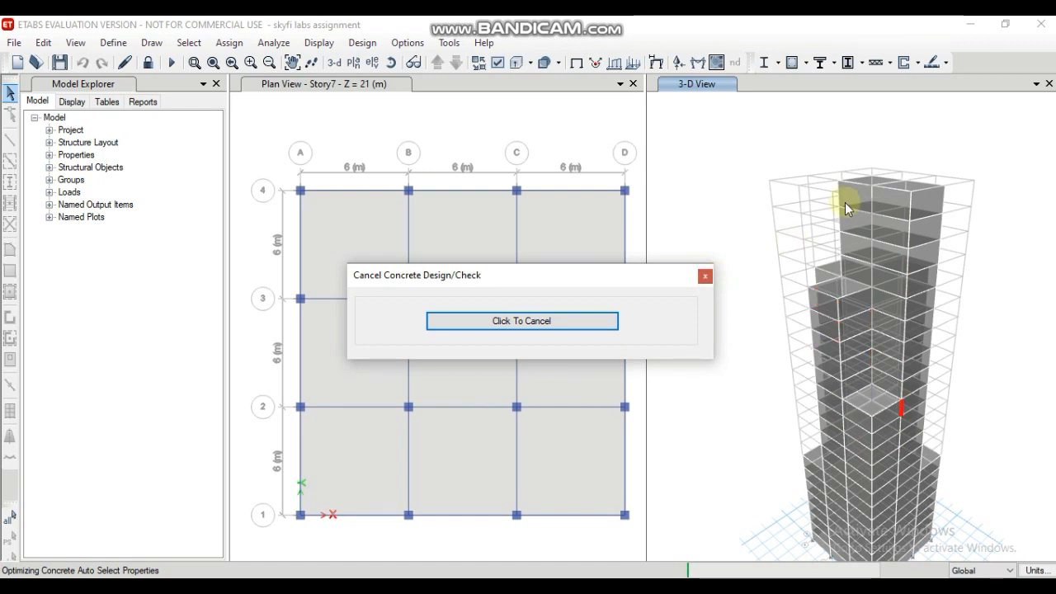
pyautogui.scroll(5, 869, 207)
pyautogui.scroll(-5, 869, 207)
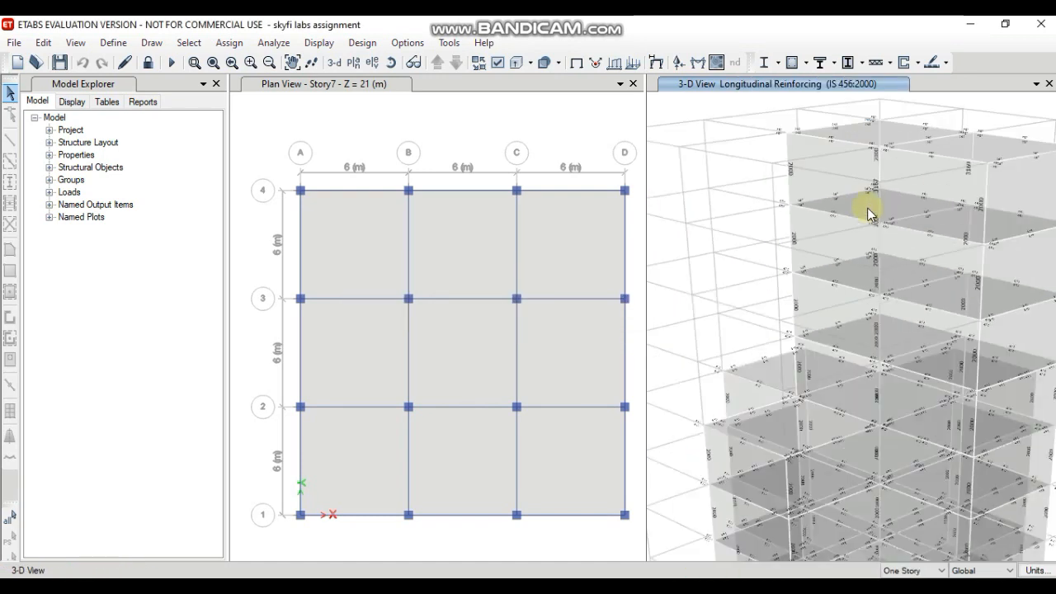
# Verify whether all concrete frame members pass the design check
pyautogui.click(350, 47)
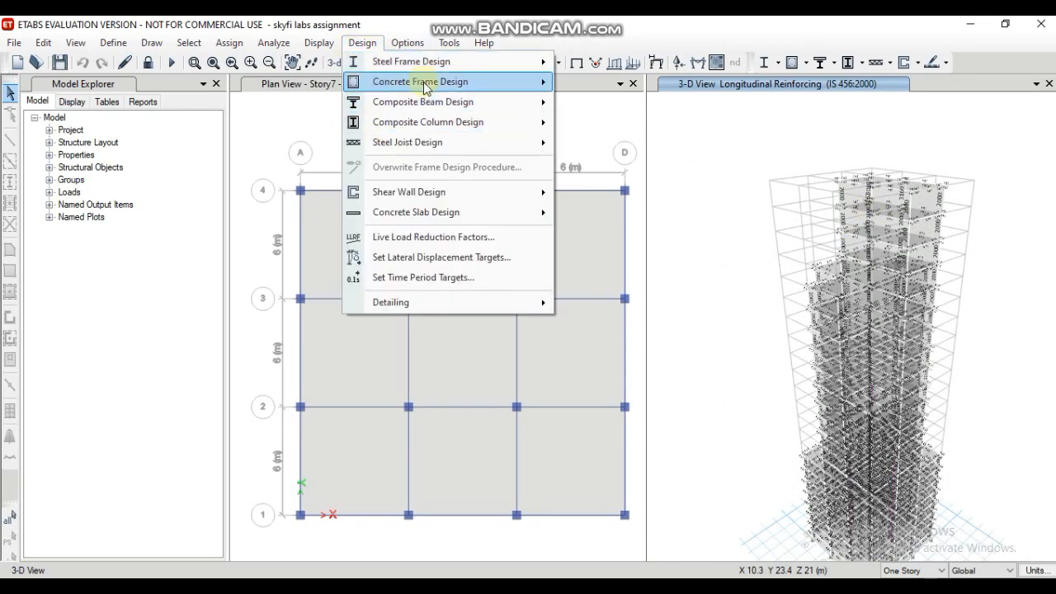
pyautogui.moveTo(429, 82)
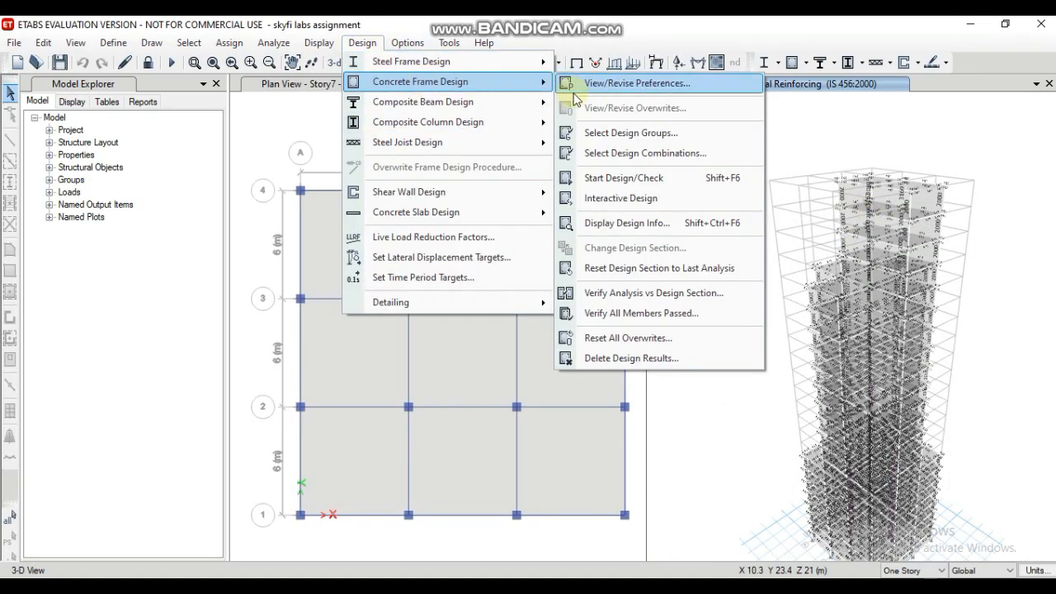
pyautogui.click(608, 313)
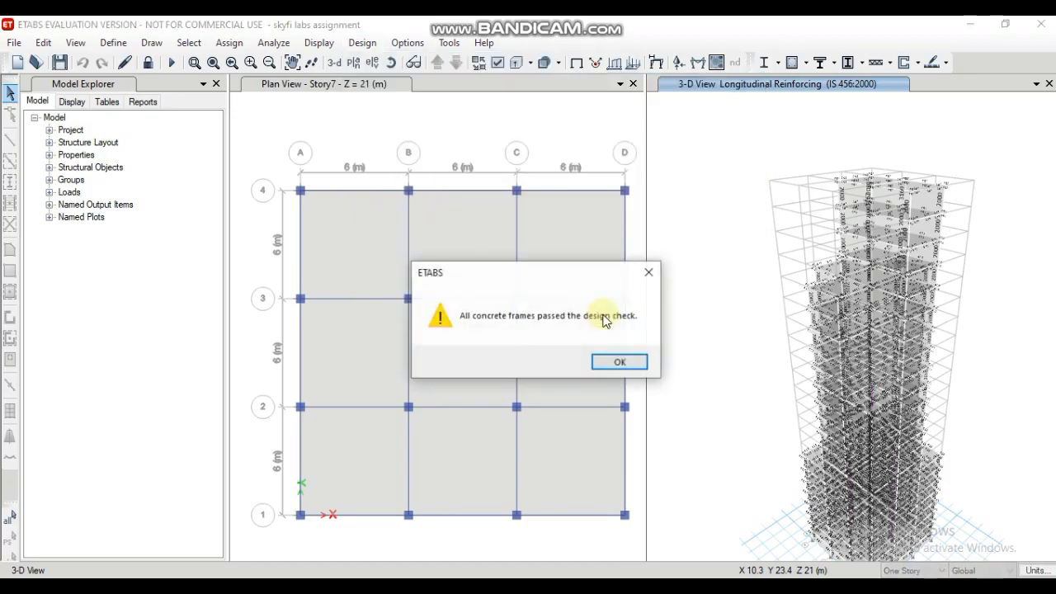
# Generate the Summary Report and look through its pages on structure data, loads and analysis results
pyautogui.click(627, 364)
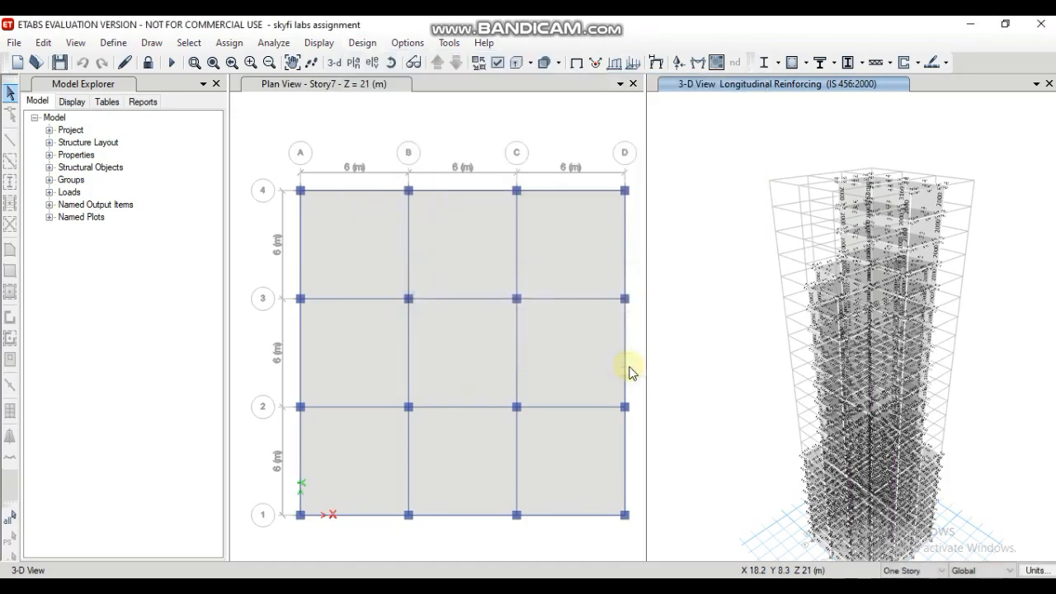
pyautogui.click(145, 101)
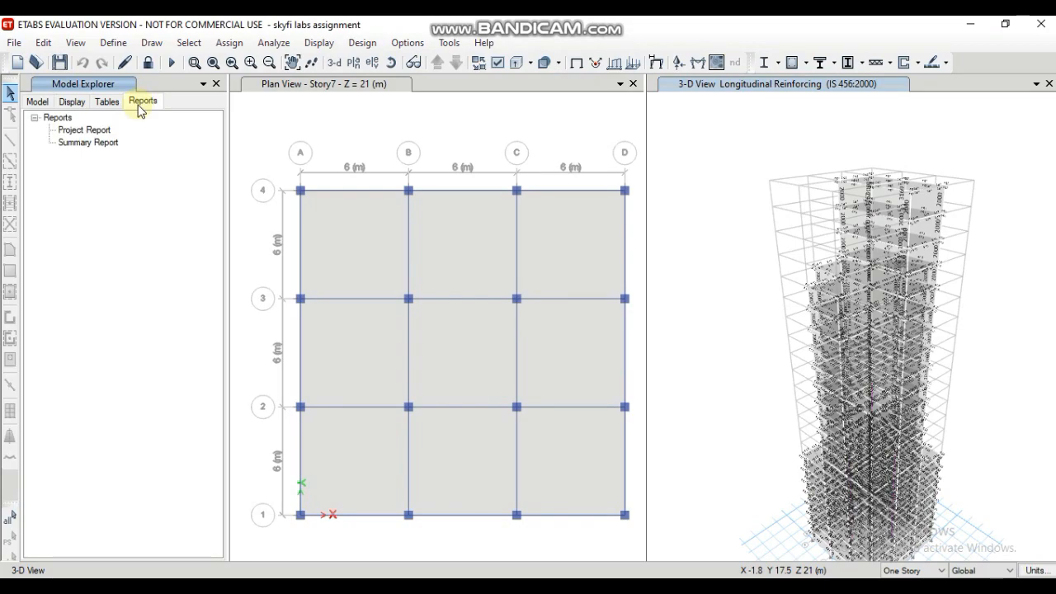
pyautogui.click(83, 131)
pyautogui.click(88, 142)
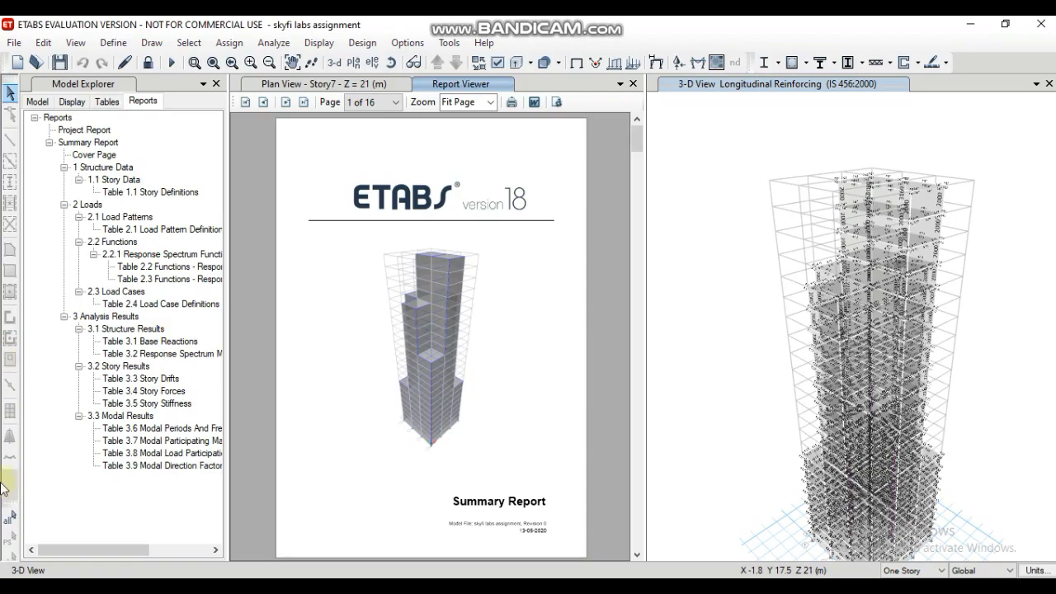
pyautogui.scroll(-2, 528, 198)
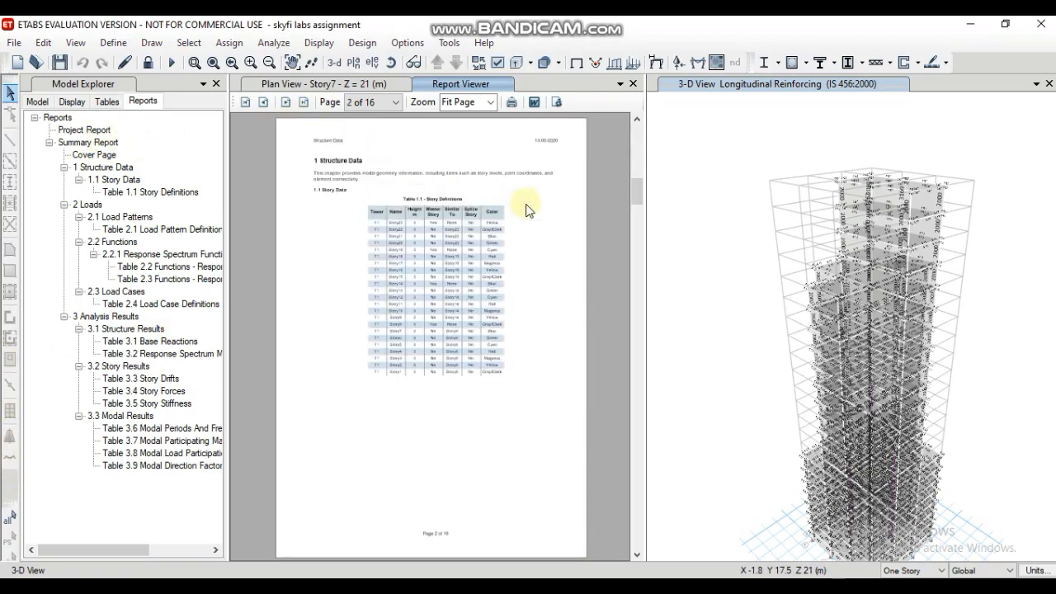
pyautogui.scroll(-2, 544, 246)
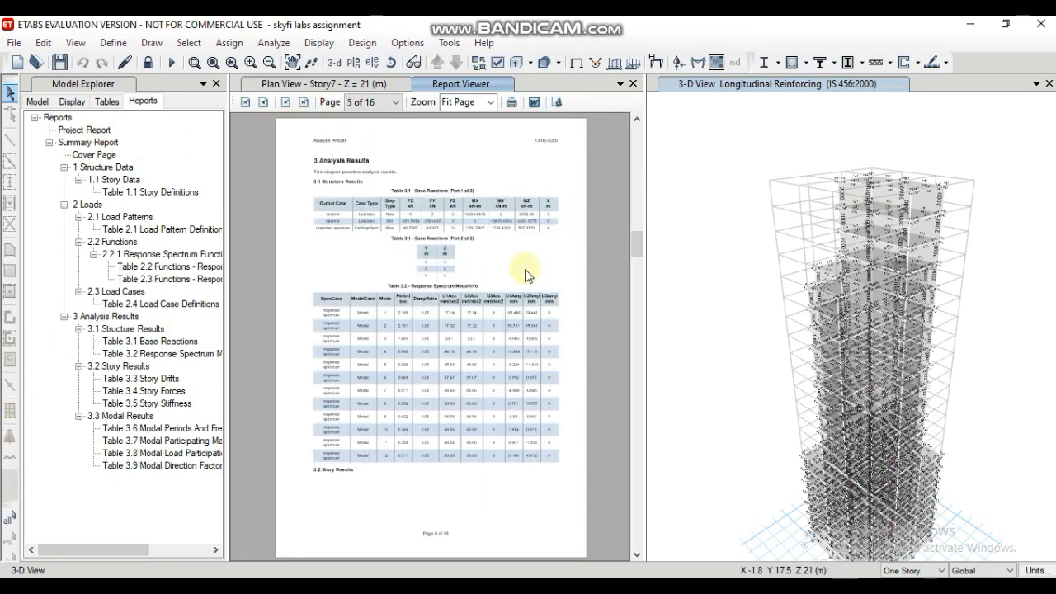
pyautogui.scroll(2, 515, 297)
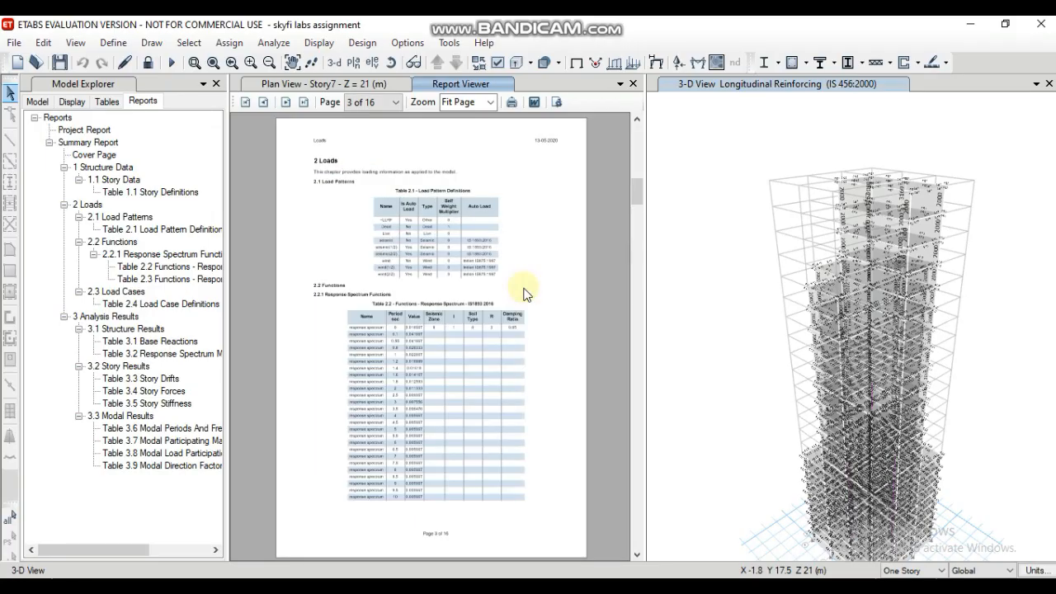
pyautogui.scroll(2, 523, 294)
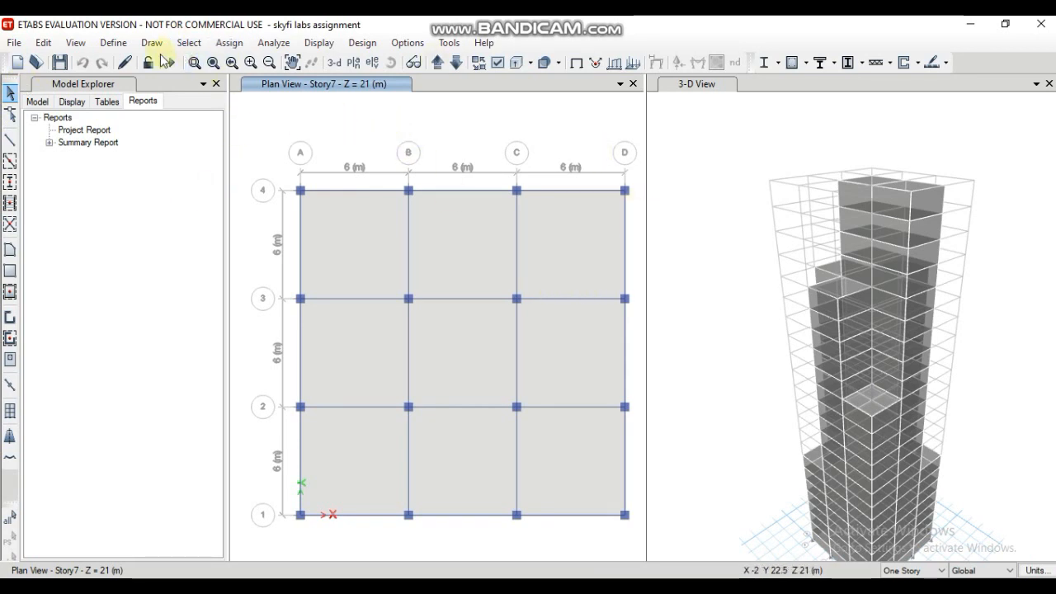
# Review the IS 1893:2016 lateral loading settings of the seismic load pattern and accept them
pyautogui.click(113, 42)
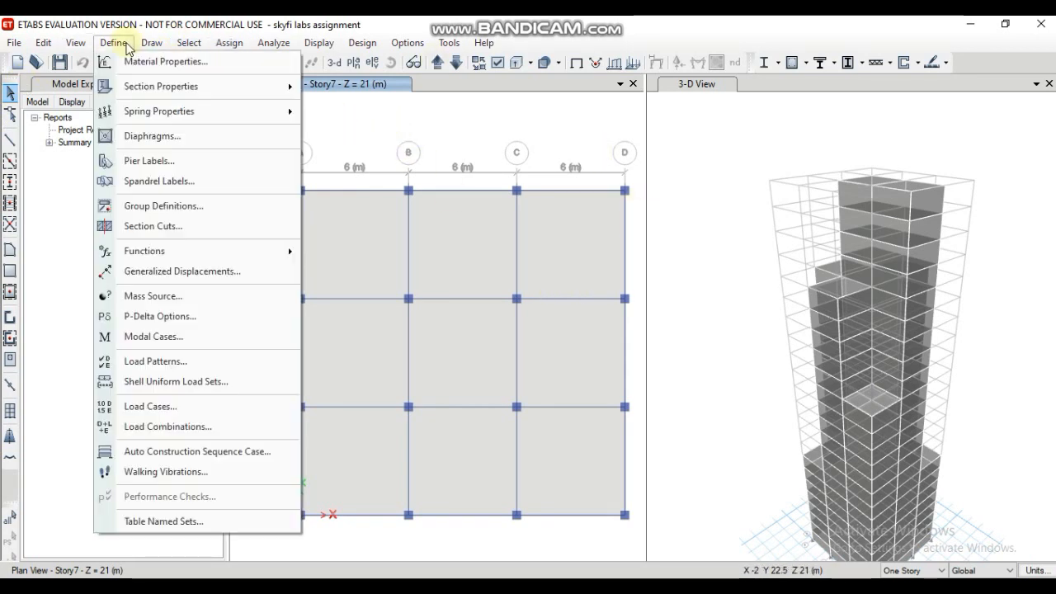
pyautogui.click(154, 361)
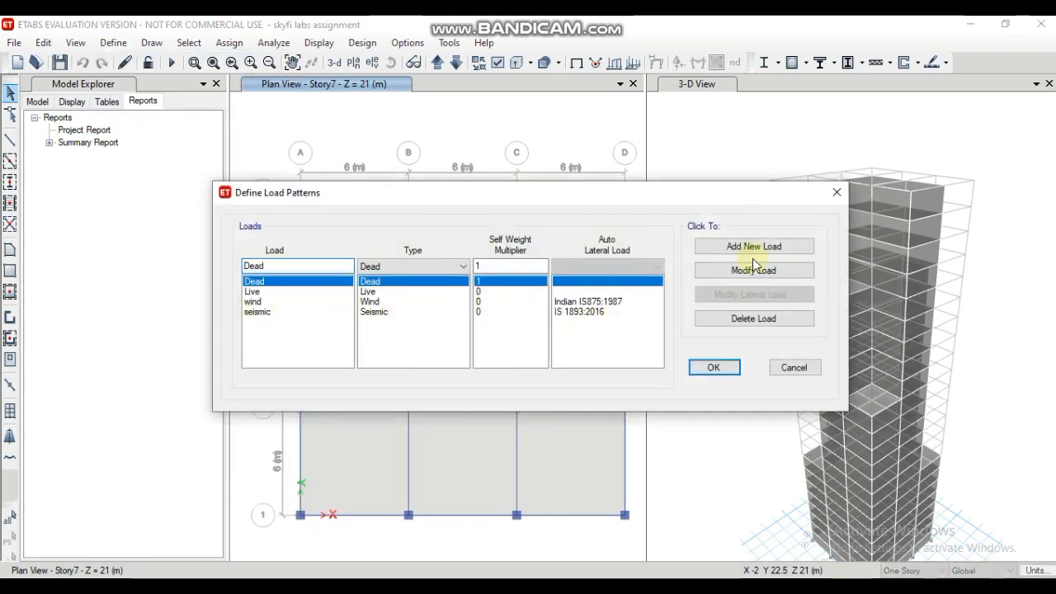
pyautogui.click(604, 311)
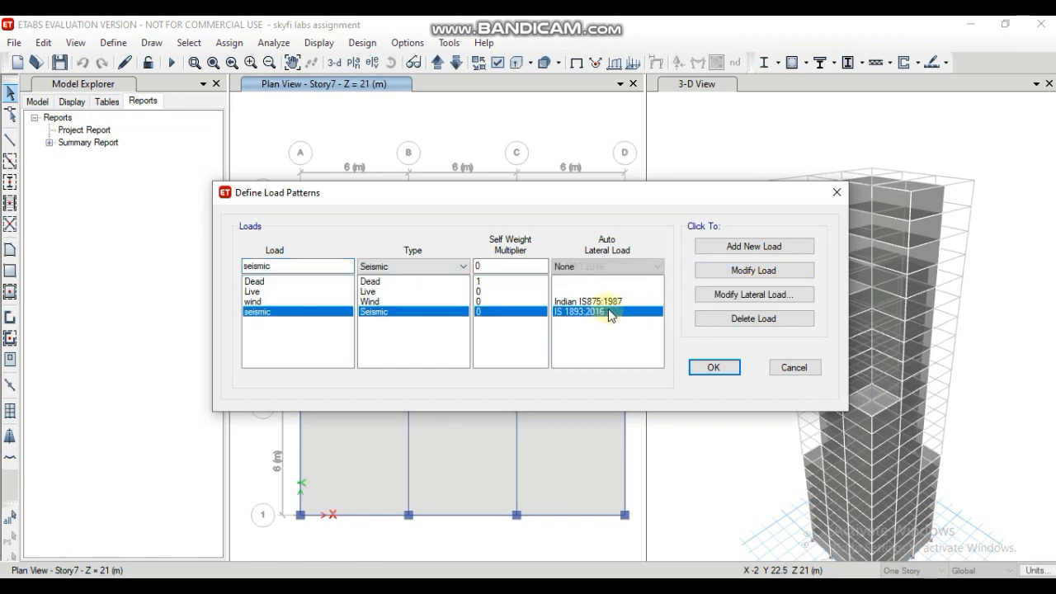
pyautogui.click(722, 292)
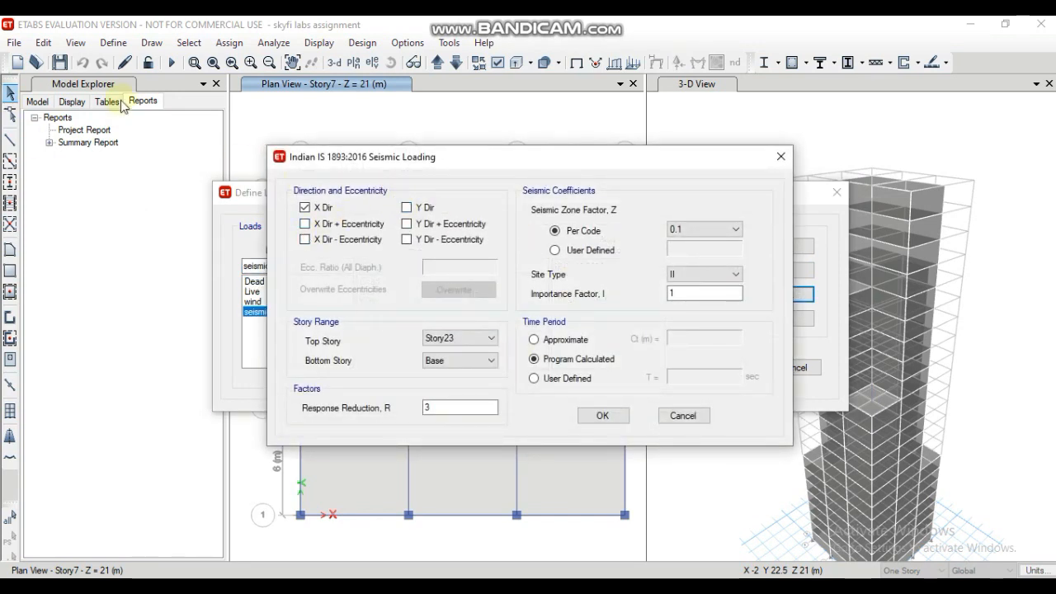
pyautogui.click(614, 414)
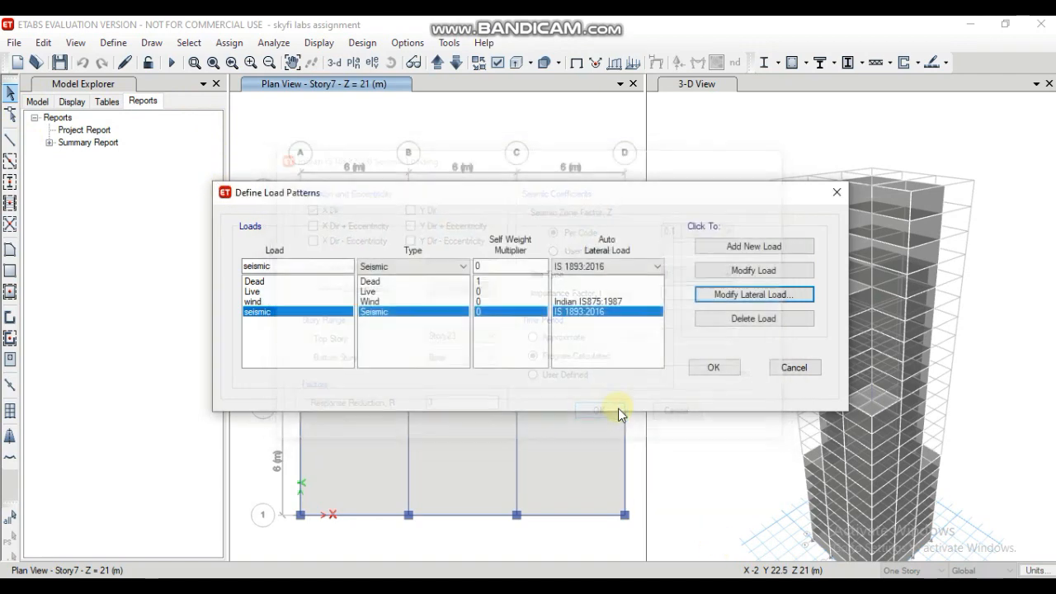
pyautogui.click(729, 369)
# Start a new time history function of the From File type
pyautogui.click(122, 42)
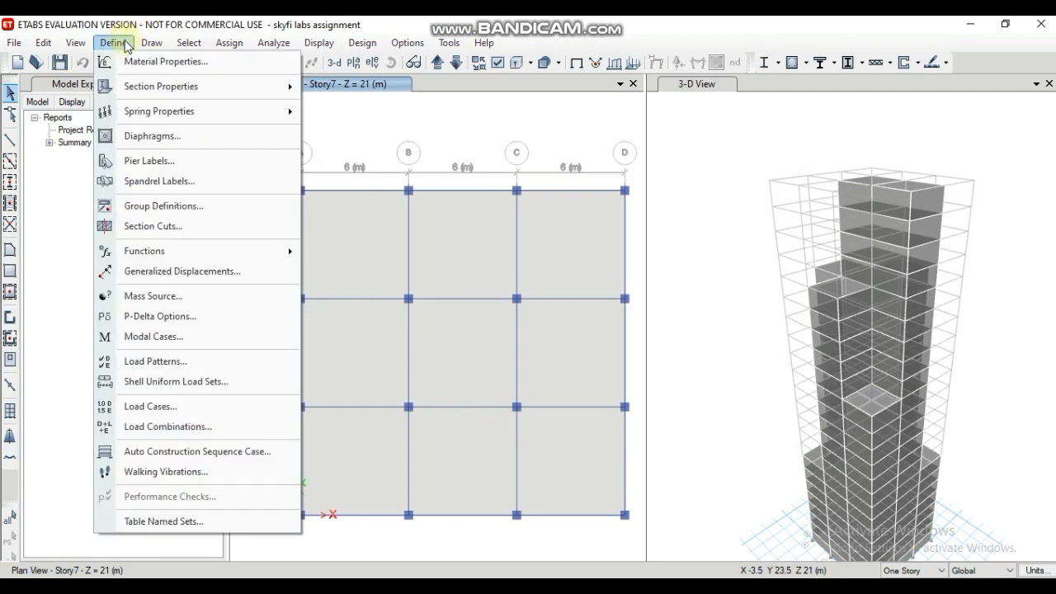
pyautogui.moveTo(158, 251)
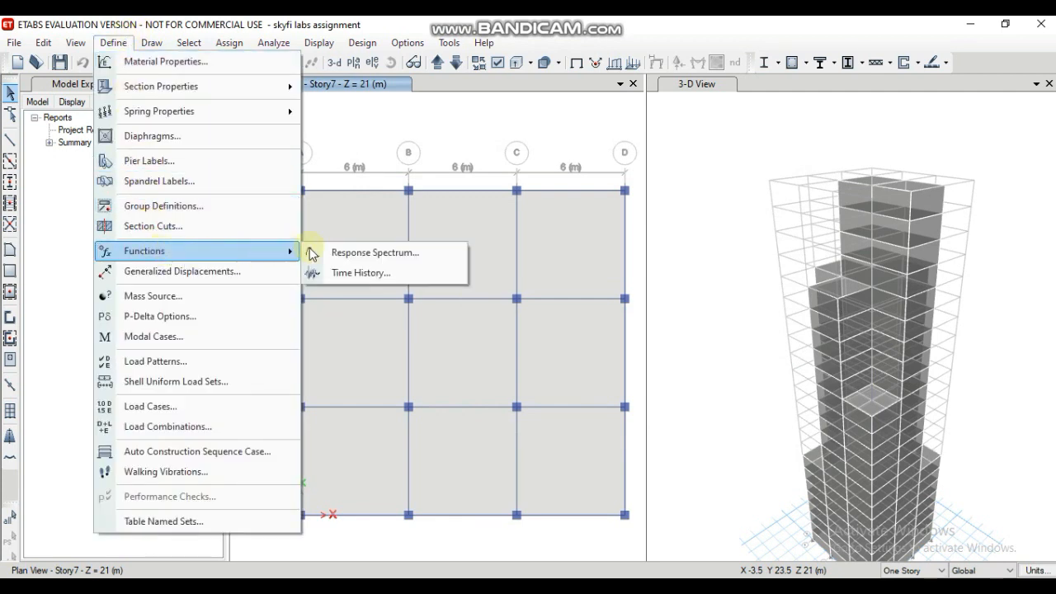
pyautogui.click(332, 273)
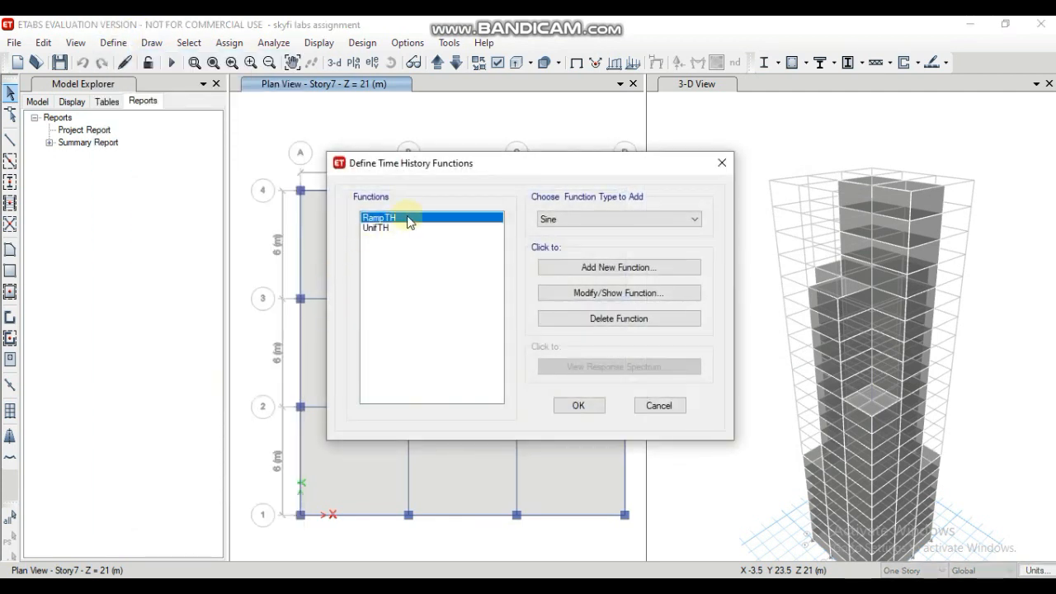
pyautogui.click(574, 221)
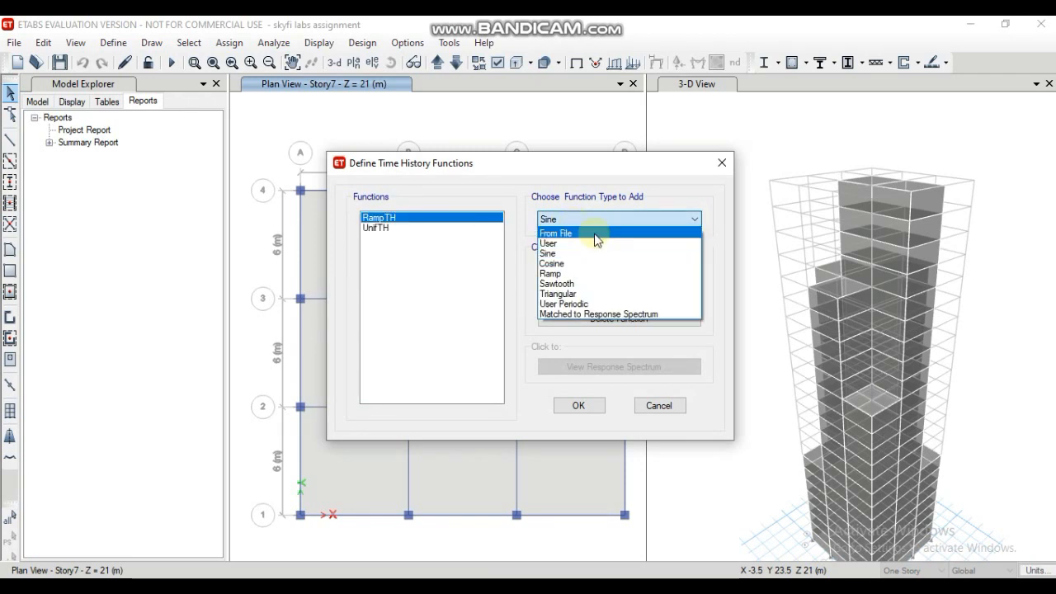
pyautogui.click(595, 234)
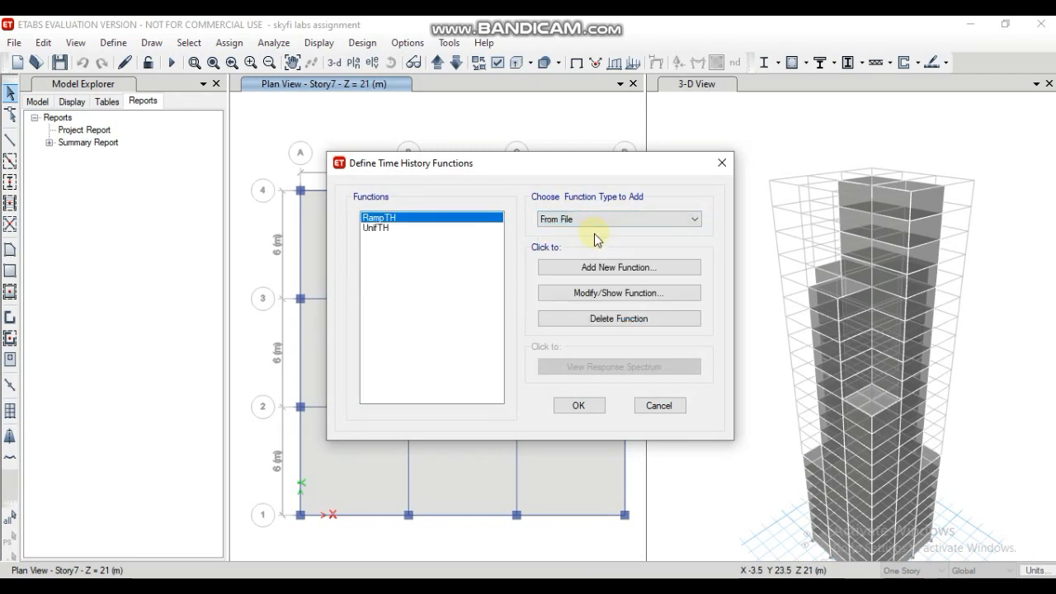
pyautogui.click(619, 268)
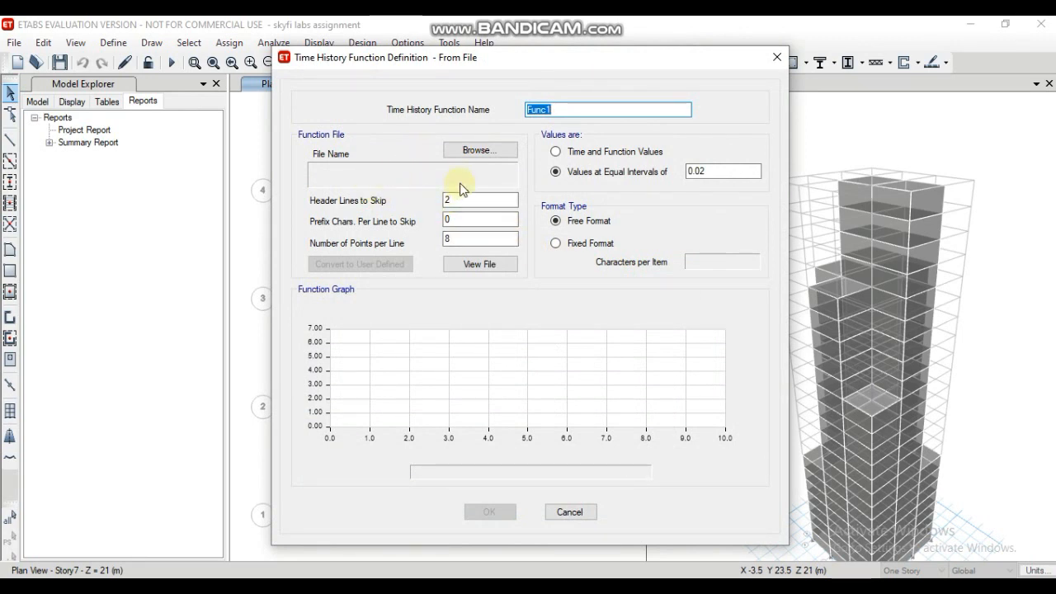
# Load example-time-history-data.dat from the Downloads folder as the time history function file
pyautogui.click(470, 151)
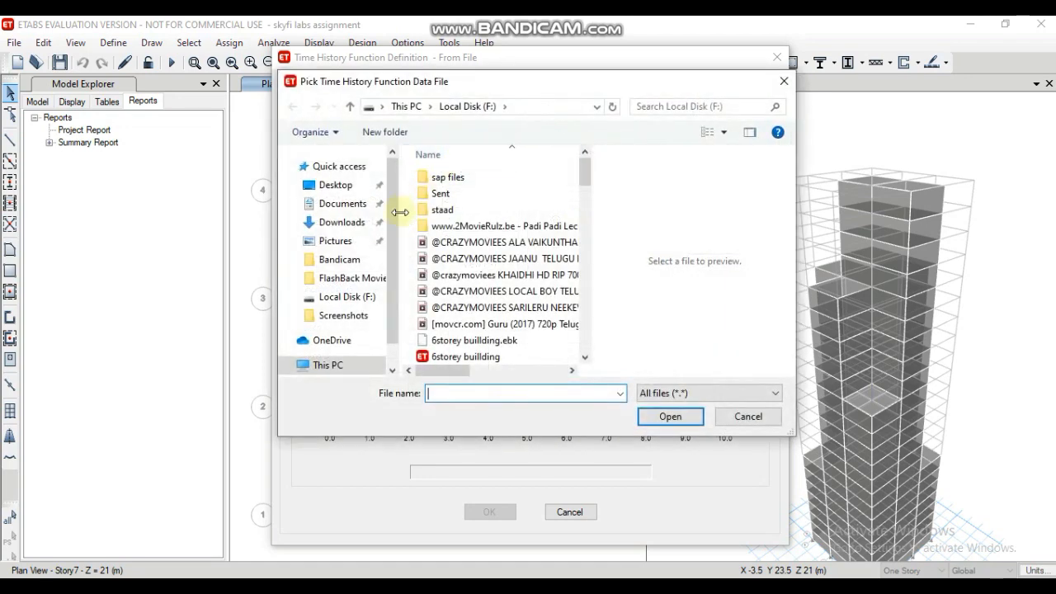
pyautogui.click(338, 221)
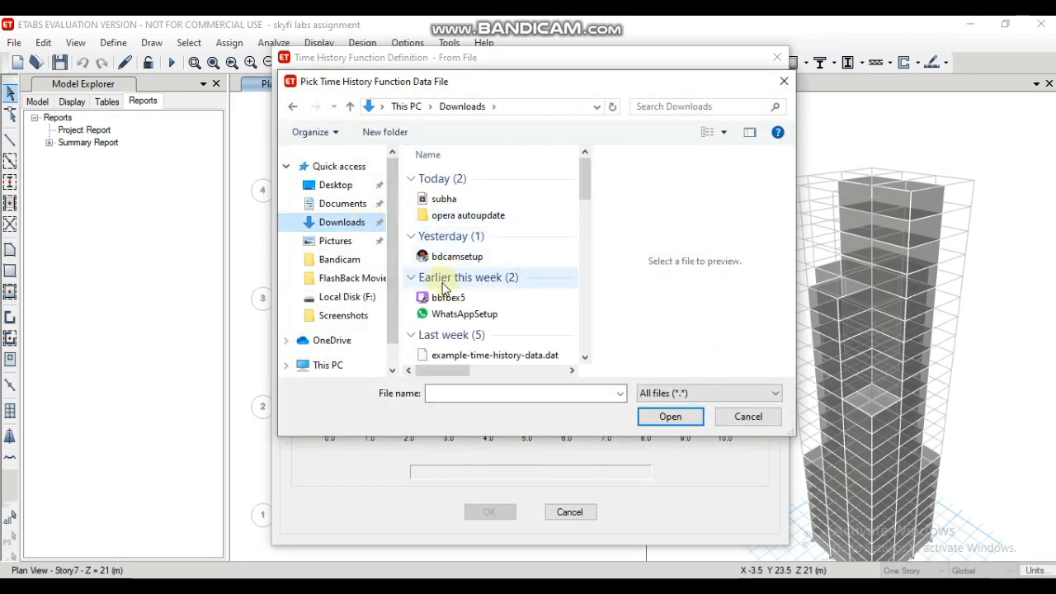
pyautogui.scroll(-1, 445, 291)
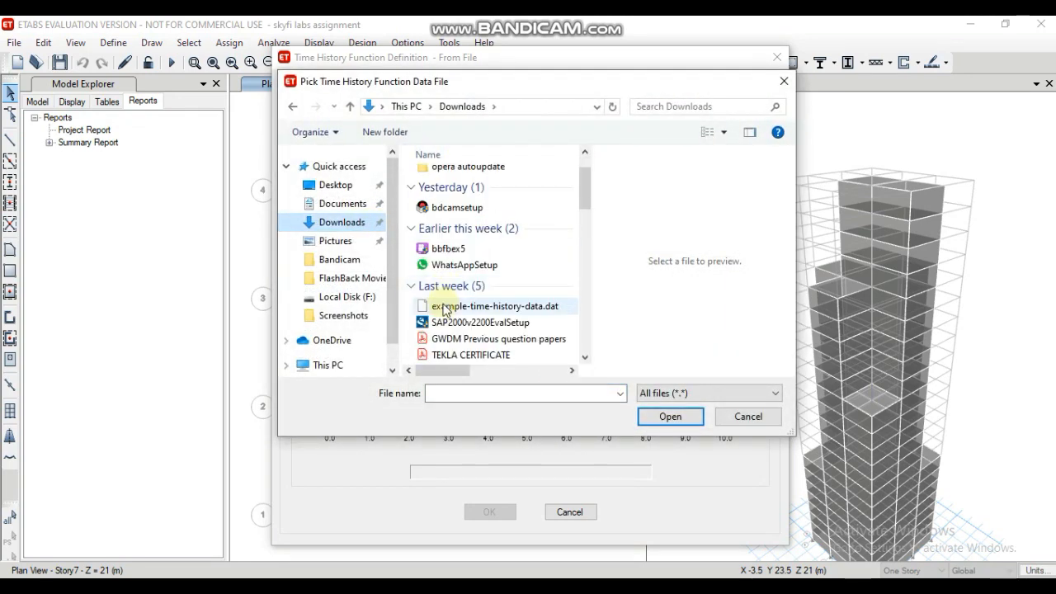
pyautogui.click(449, 306)
pyautogui.click(669, 416)
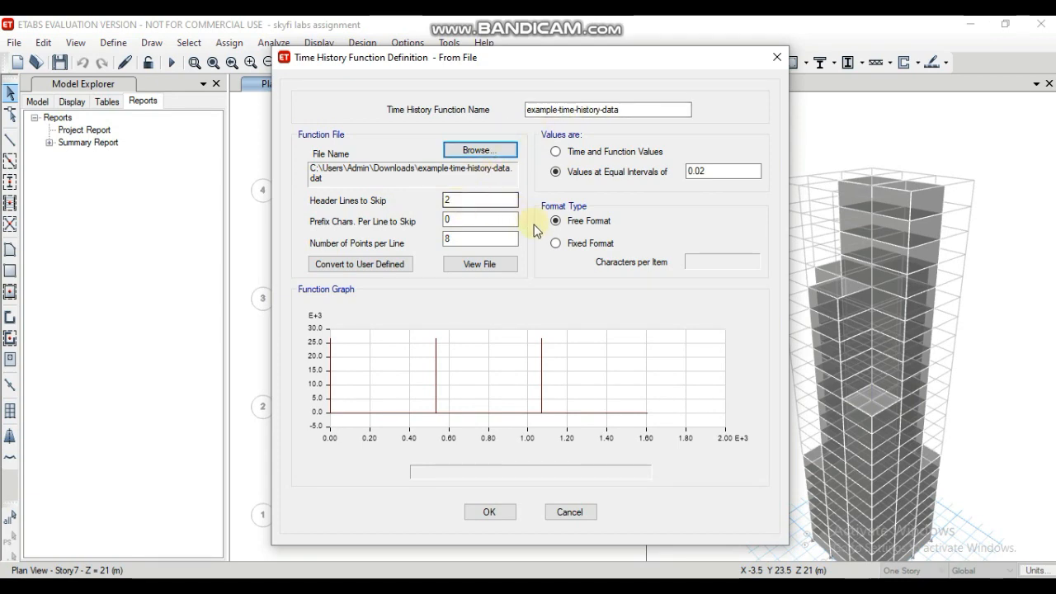
# Set the function file's format type to Fixed Format and view the raw earthquake data file
pyautogui.click(558, 244)
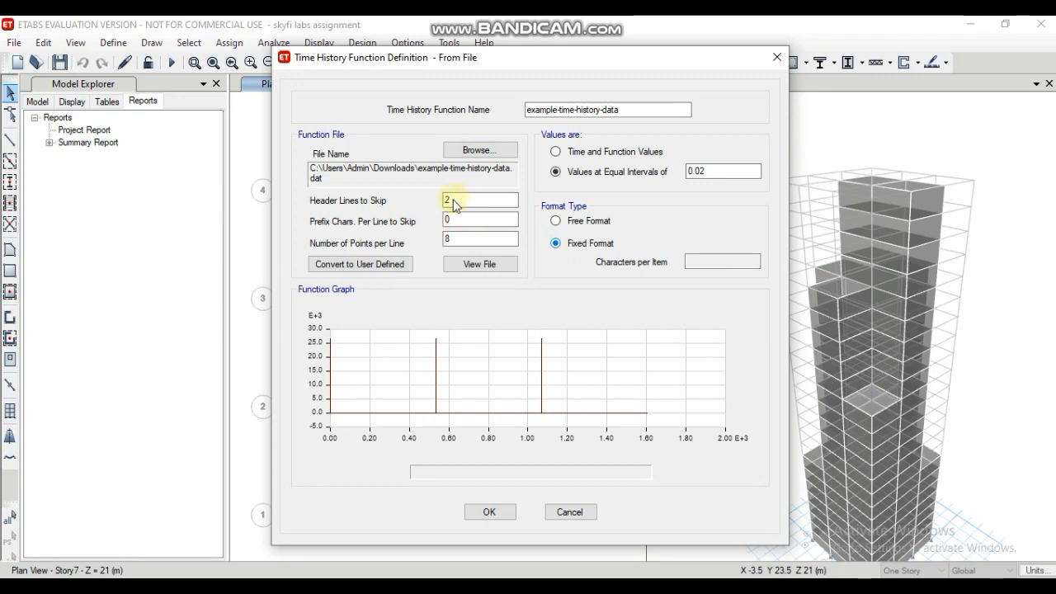
pyautogui.click(472, 264)
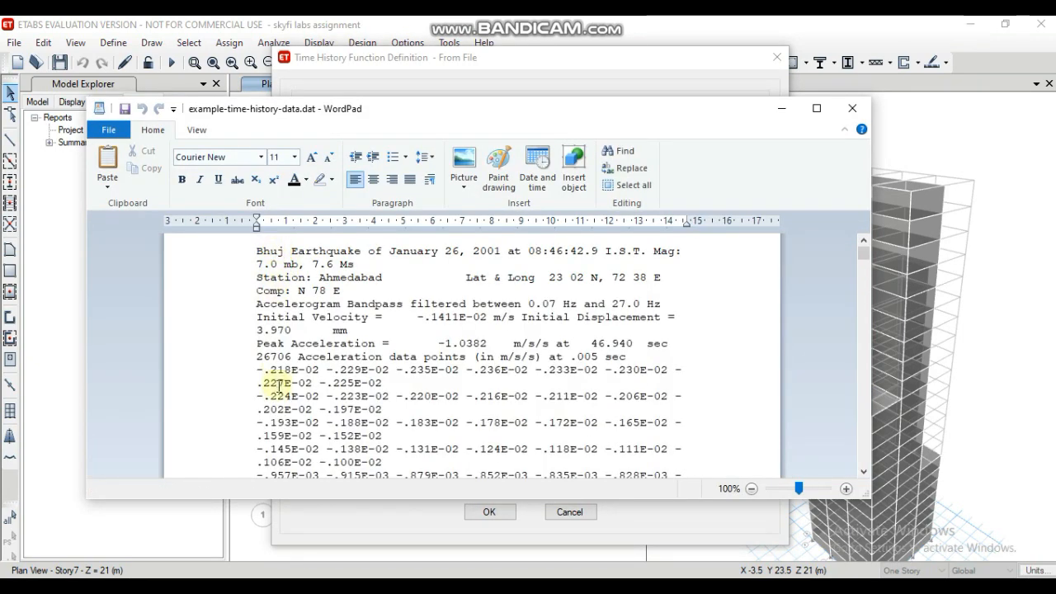
pyautogui.click(849, 110)
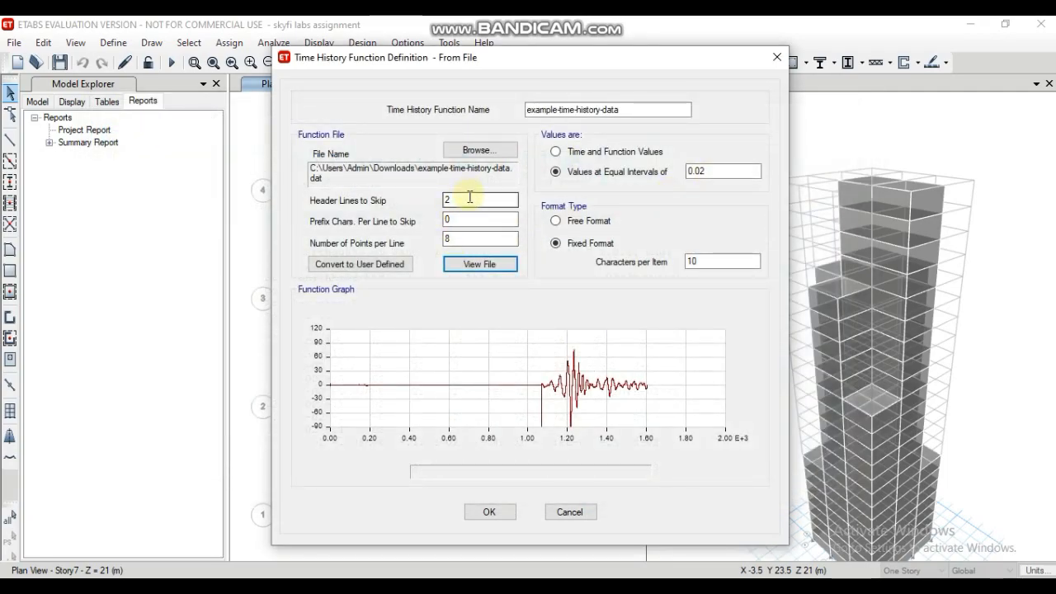
# Set the function file to skip 9 header lines and read 1 point per line
pyautogui.click(470, 197)
pyautogui.press('BackSpace')
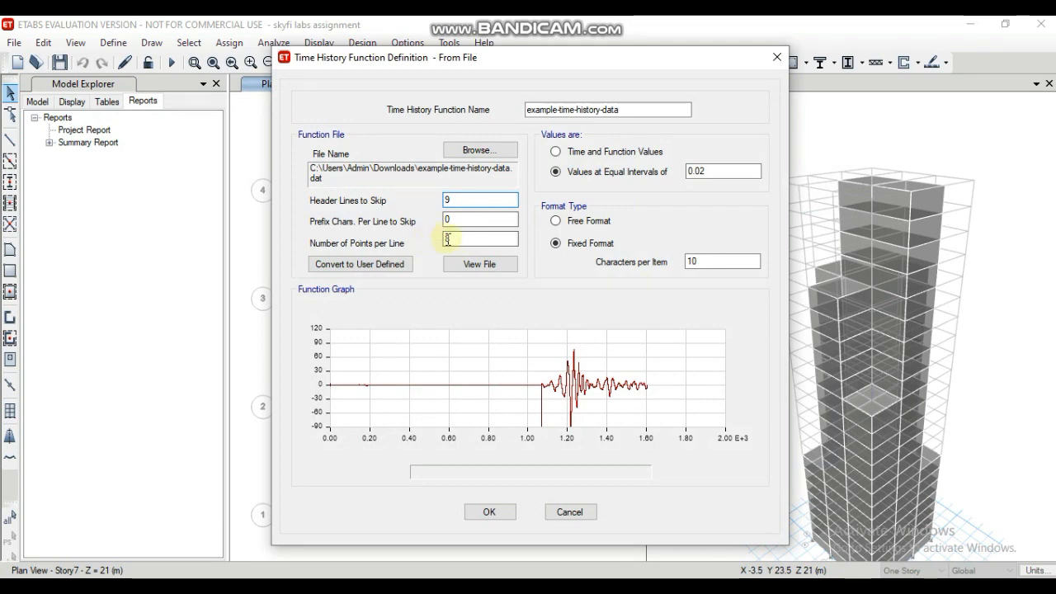
pyautogui.click(468, 236)
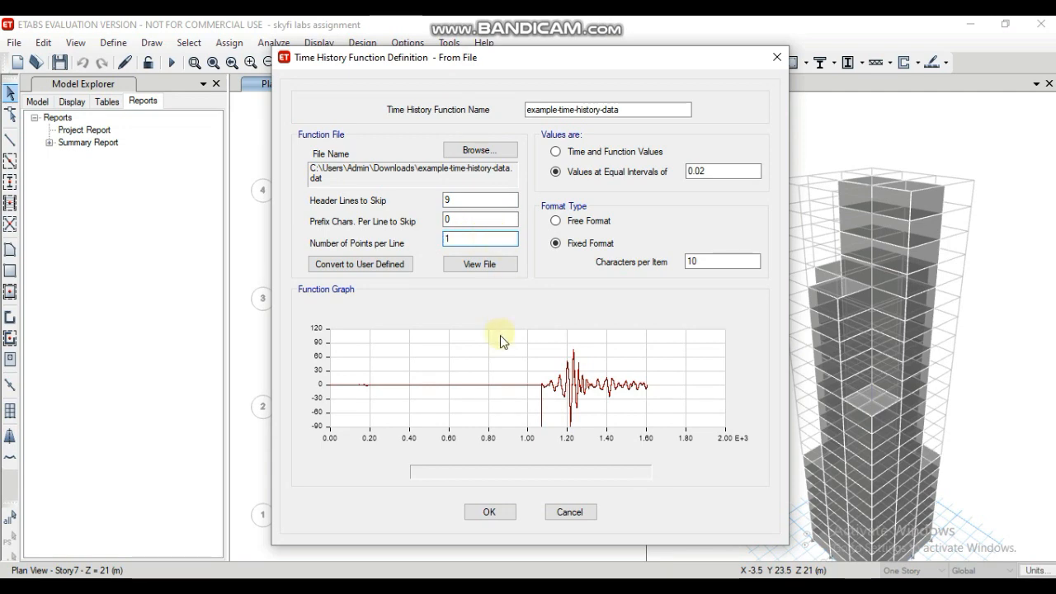
# Name the function "time history" and accept the time history function definitions
pyautogui.click(627, 115)
pyautogui.moveTo(624, 110); pyautogui.dragTo(507, 121)
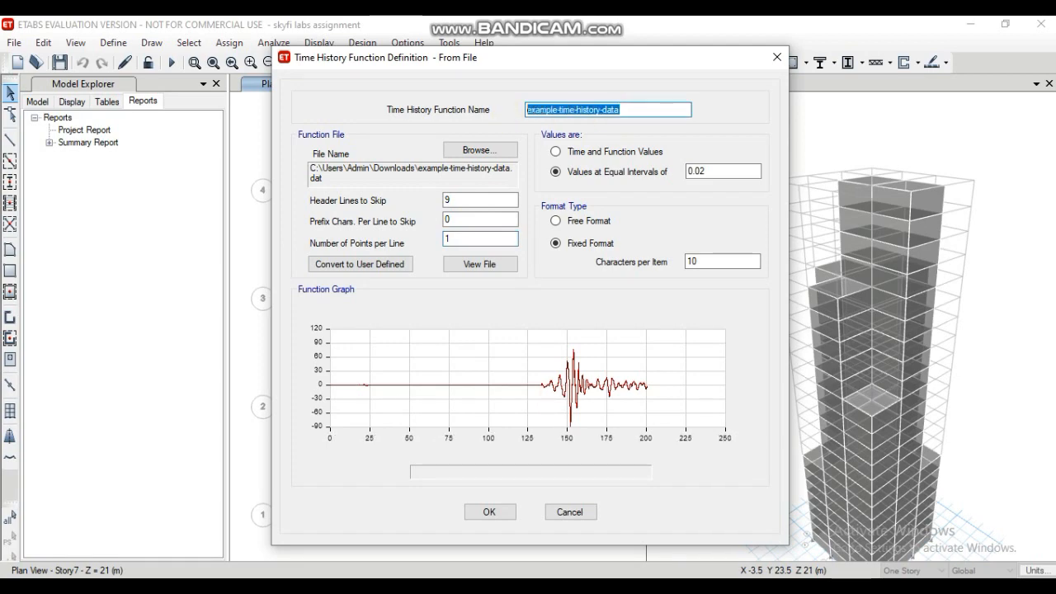
pyautogui.write('time histiry')
pyautogui.click(492, 512)
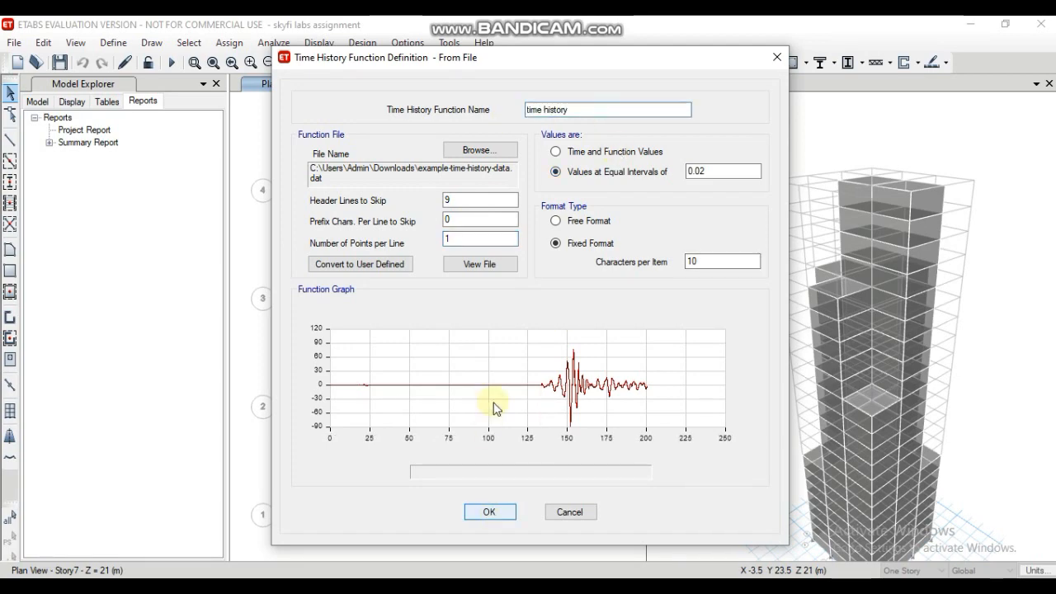
pyautogui.click(493, 516)
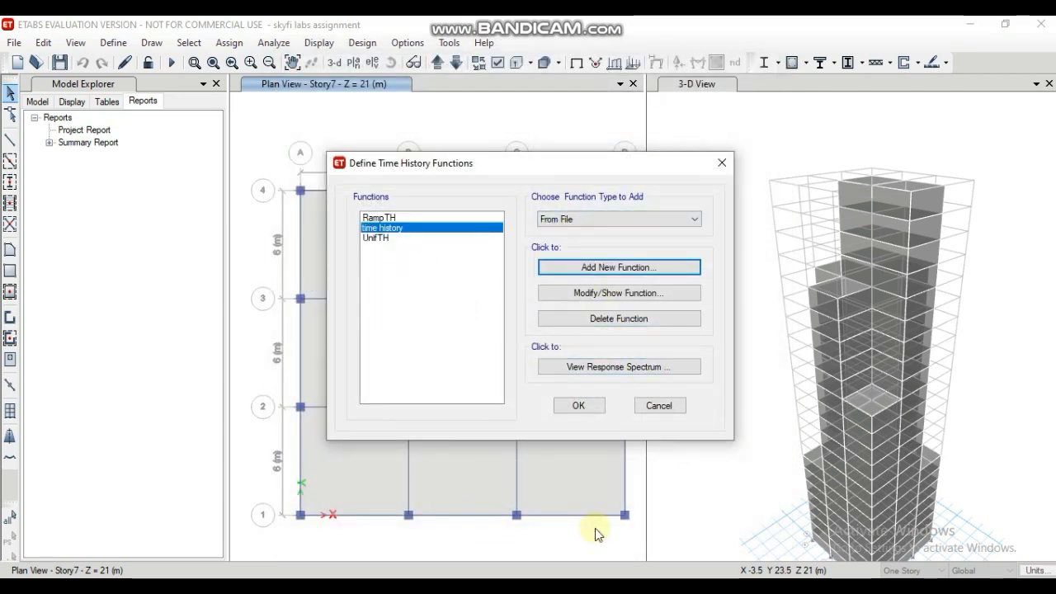
pyautogui.click(573, 412)
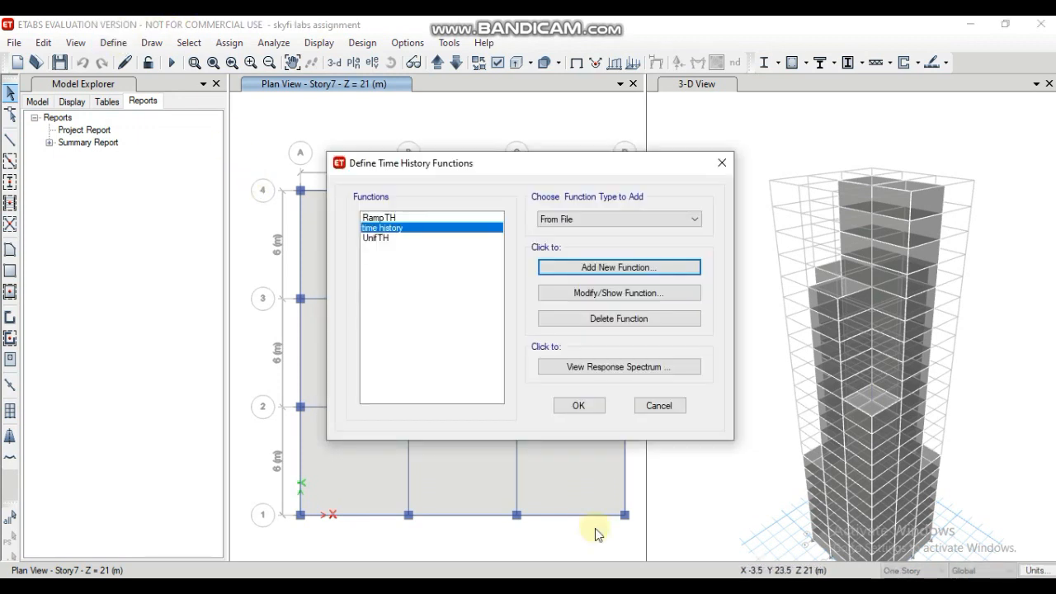
# Try to add a new load case to the model's load cases
pyautogui.click(115, 43)
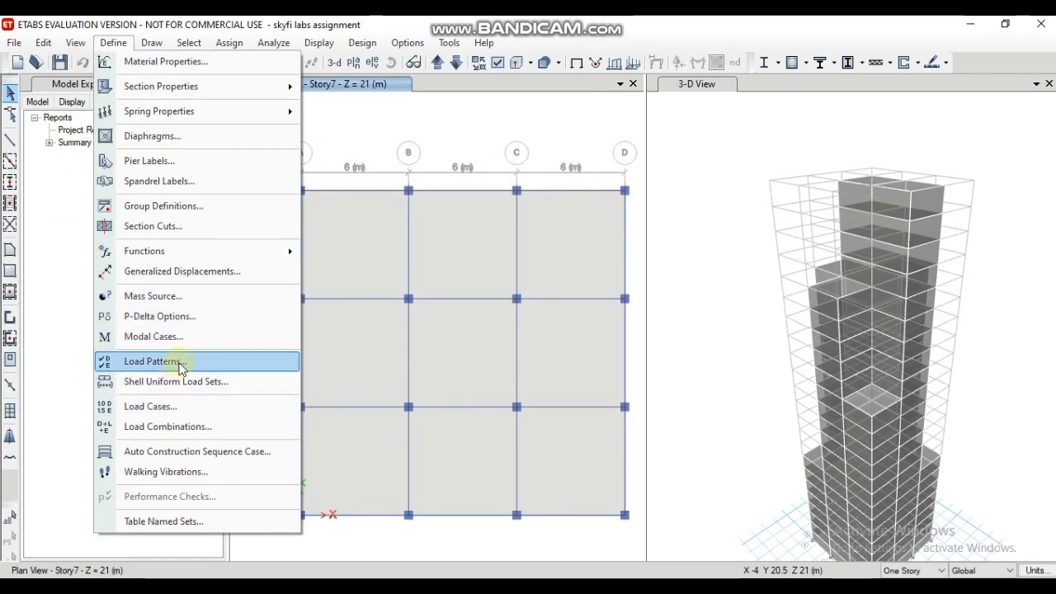
pyautogui.click(176, 406)
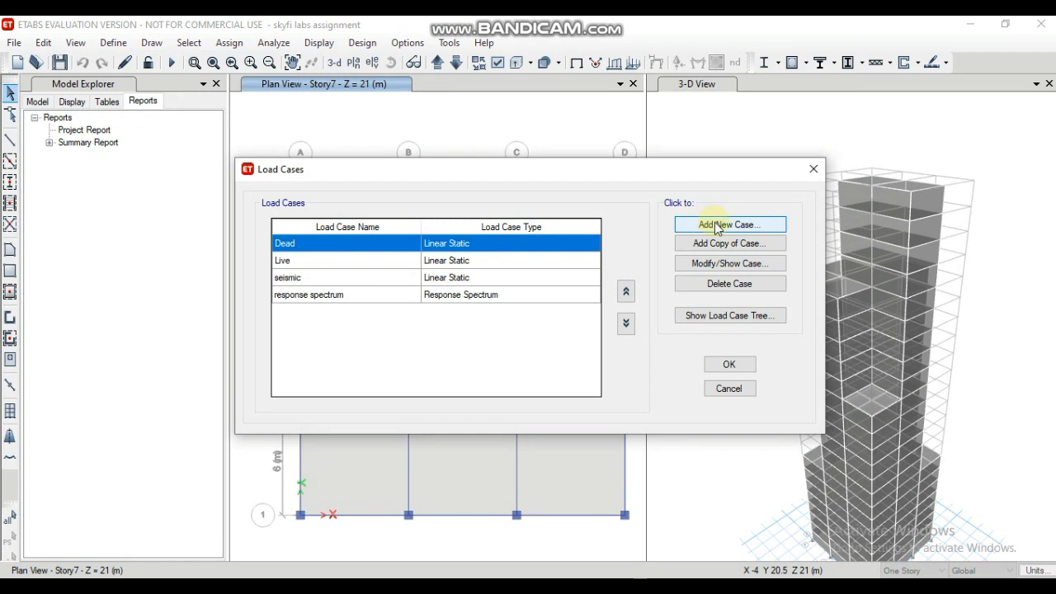
pyautogui.click(717, 225)
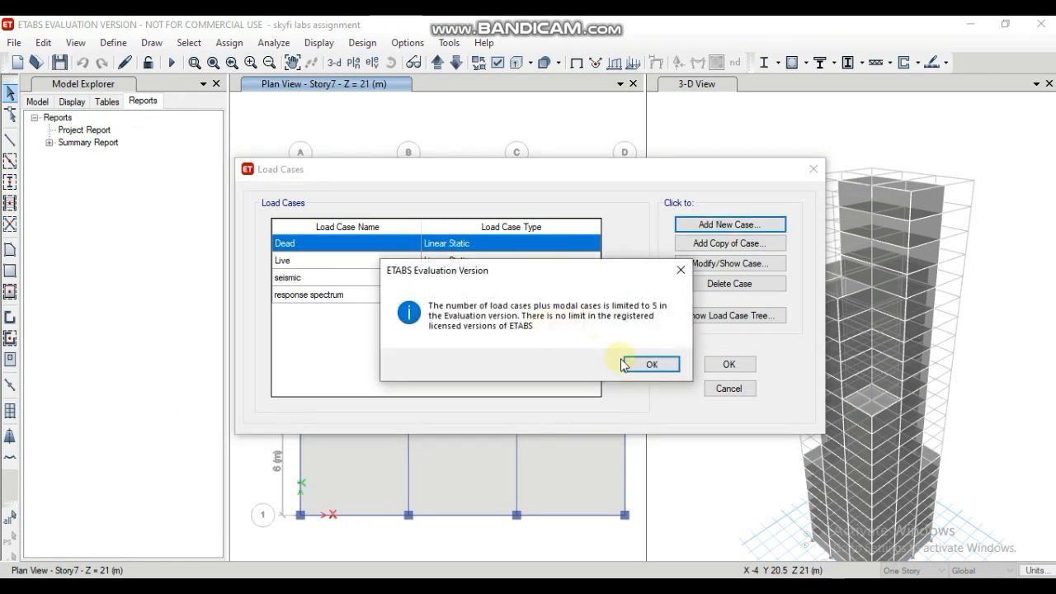
pyautogui.click(637, 363)
# Delete the response spectrum load case from the load case list
pyautogui.click(300, 295)
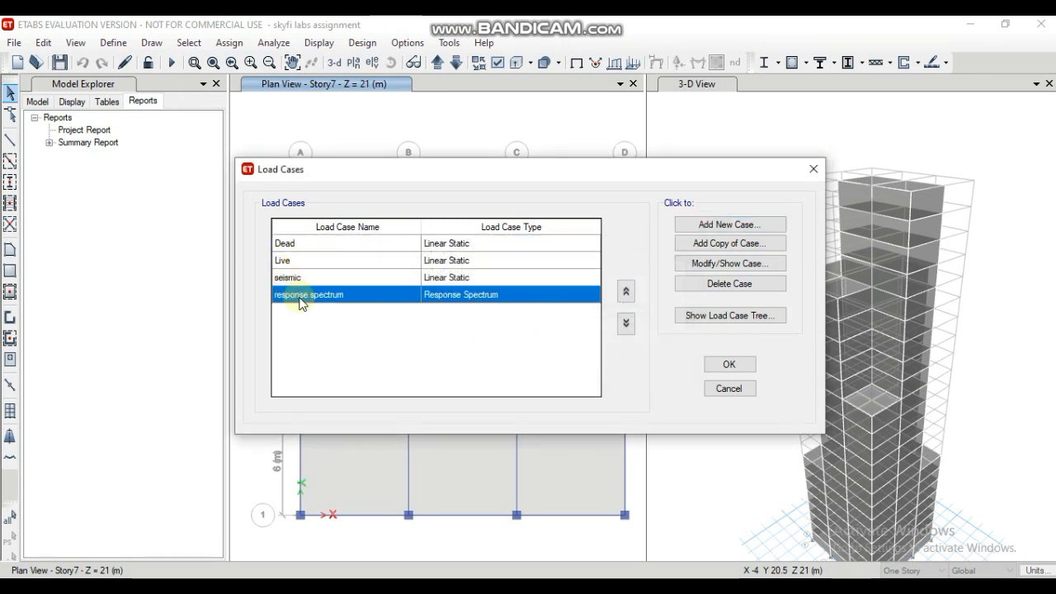
pyautogui.click(713, 282)
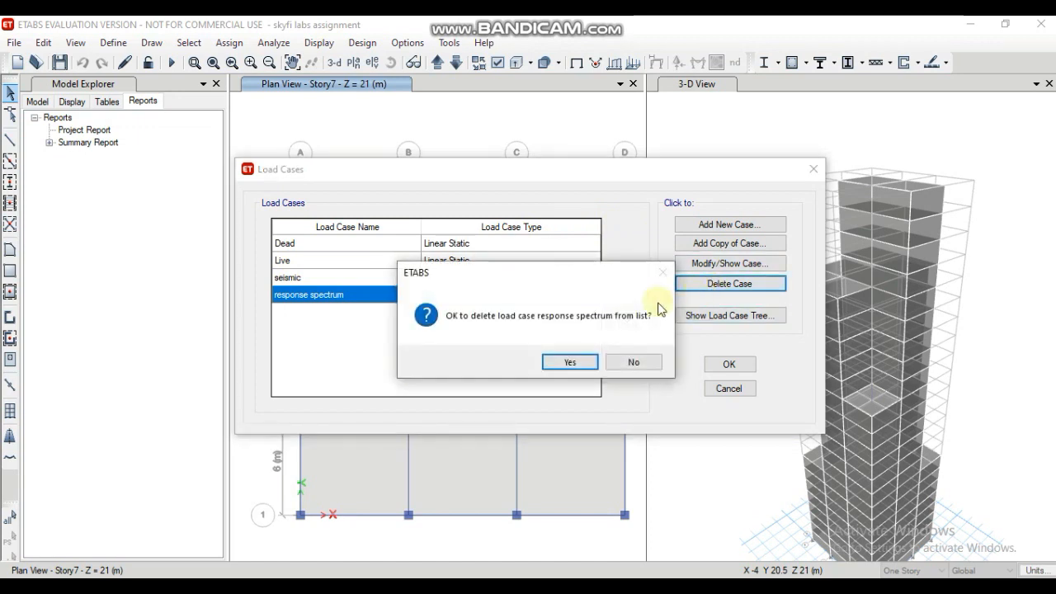
pyautogui.click(567, 363)
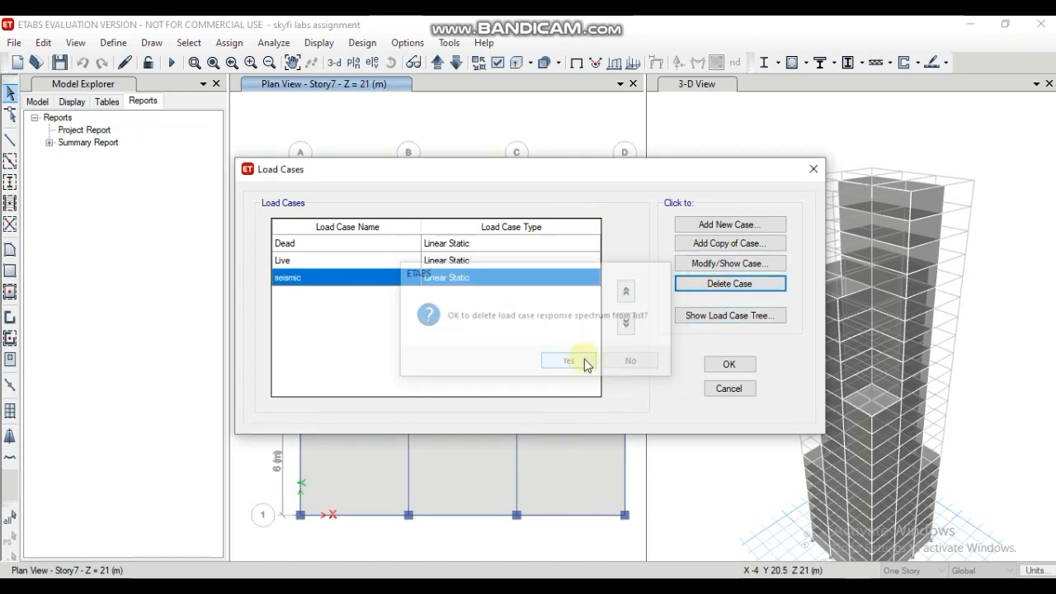
# Add a new load case named "time history" with the load case type Time History
pyautogui.click(699, 226)
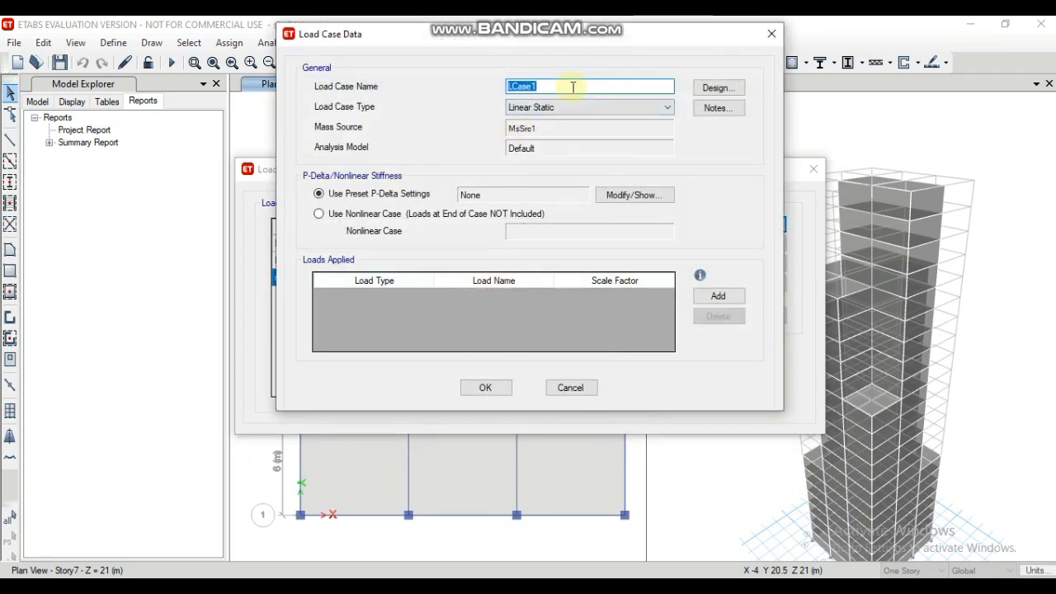
pyautogui.write('time history')
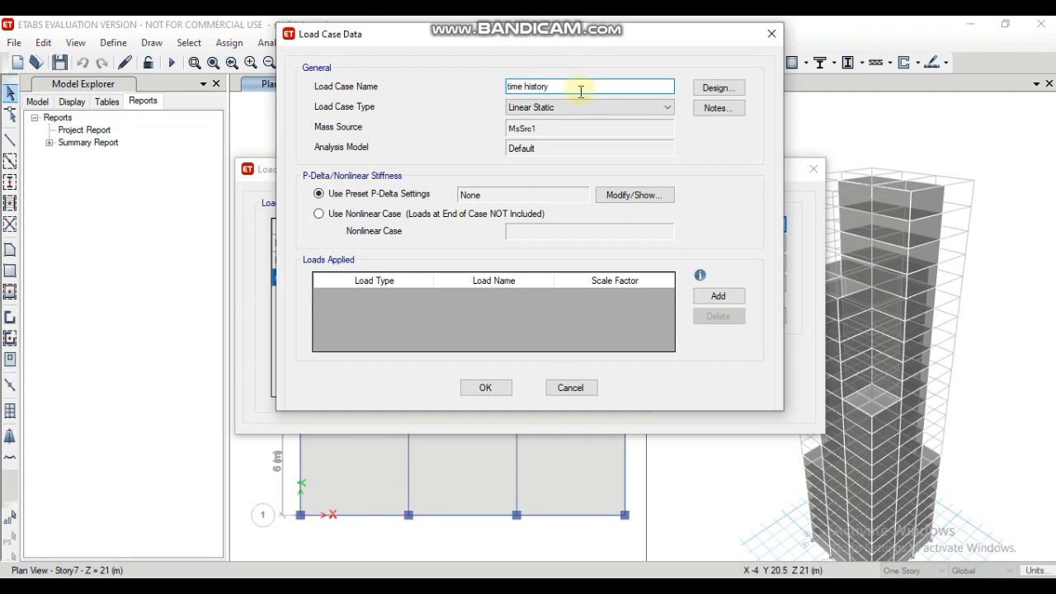
pyautogui.click(608, 109)
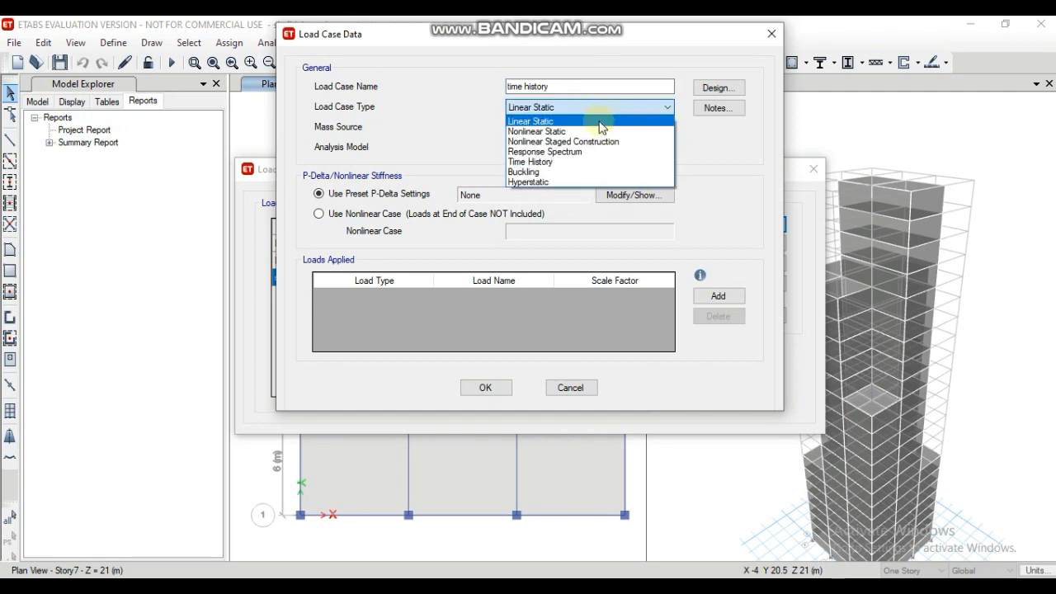
pyautogui.click(552, 162)
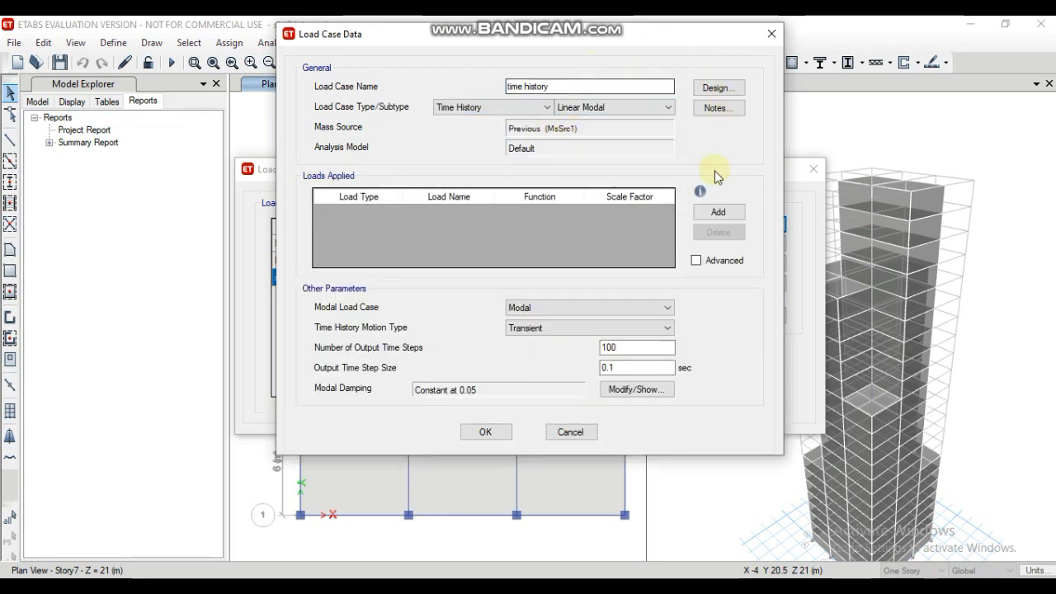
# Apply a U1 acceleration load using the "time history" function with scale factor 1633.3, and accept the load case definitions
pyautogui.click(717, 212)
pyautogui.click(398, 212)
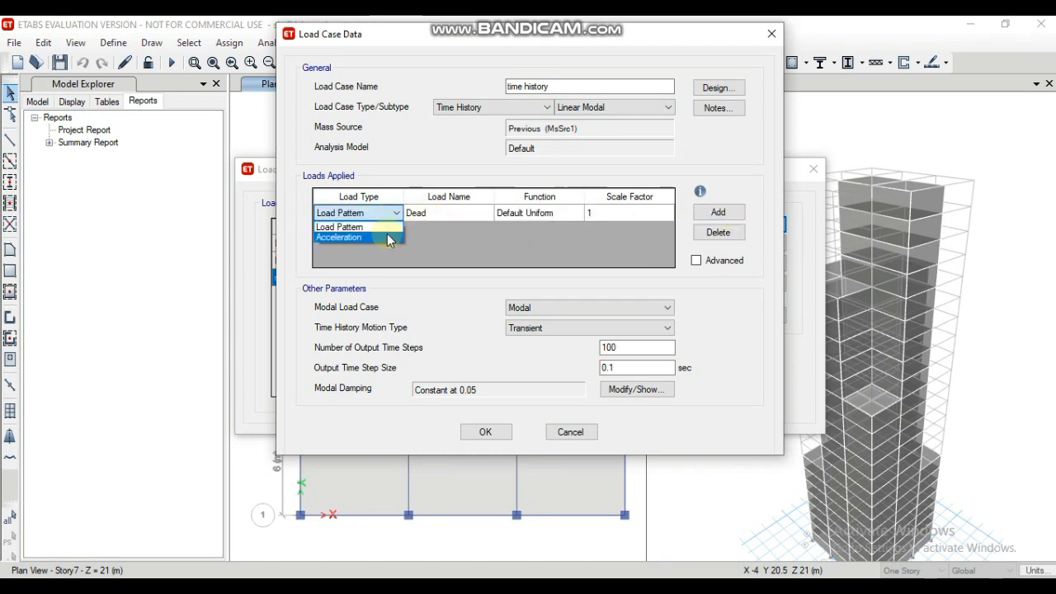
pyautogui.click(346, 230)
pyautogui.click(573, 215)
pyautogui.click(575, 214)
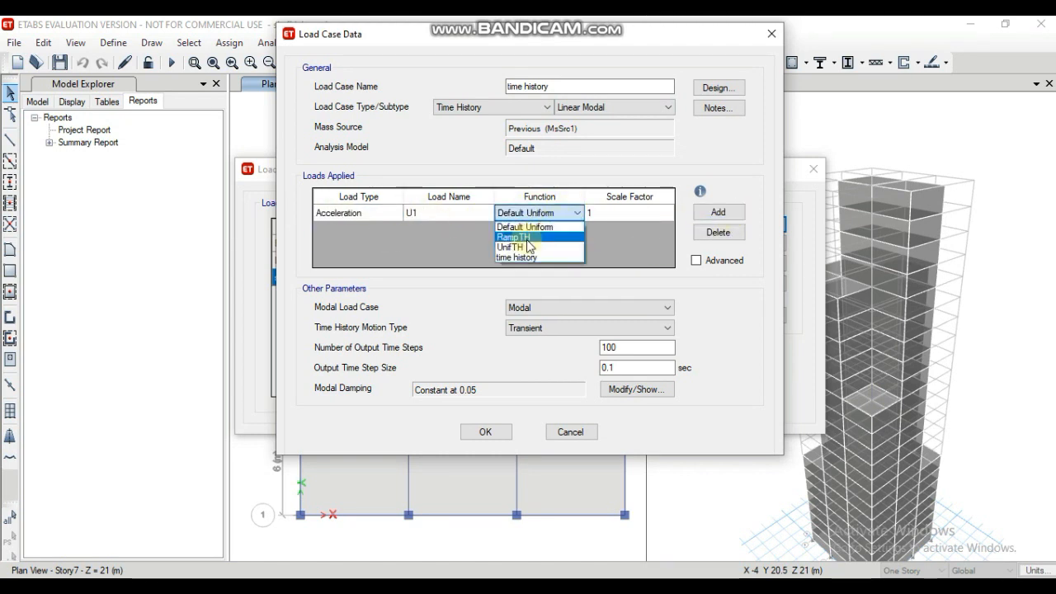
pyautogui.click(515, 258)
pyautogui.click(622, 212)
pyautogui.write('1')
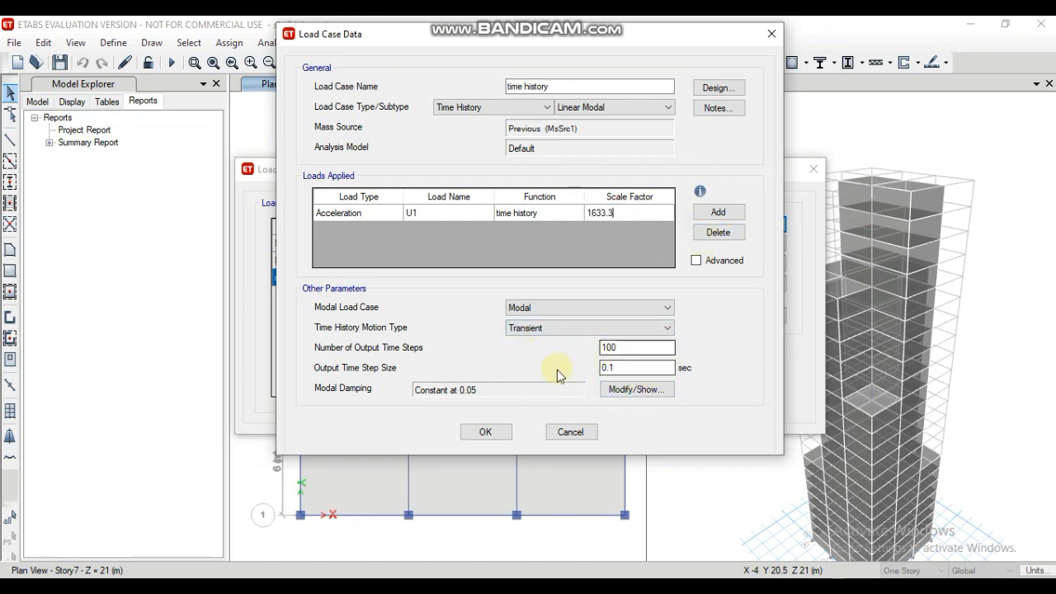
pyautogui.click(486, 432)
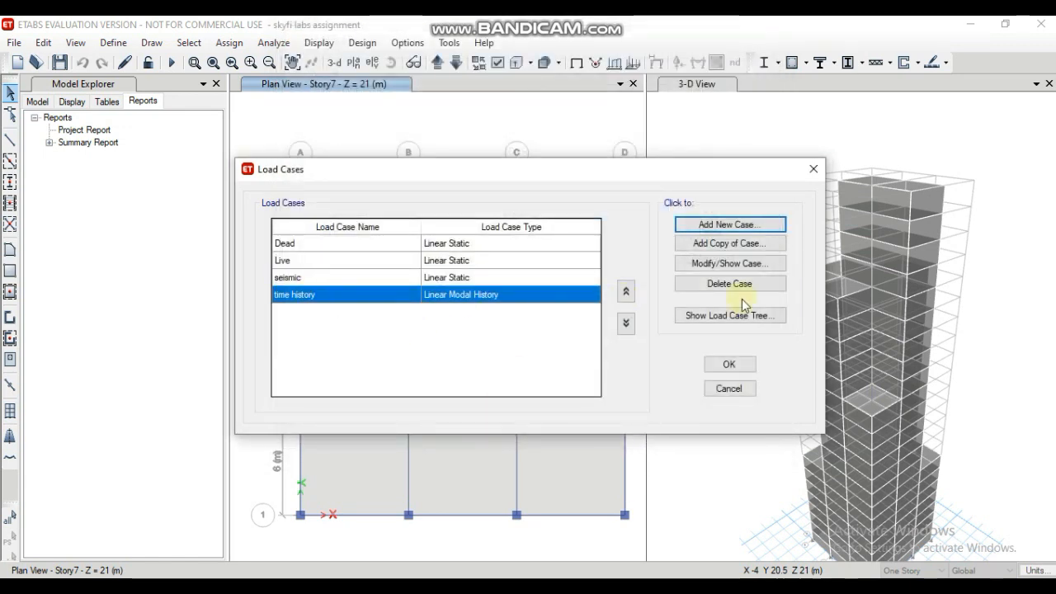
pyautogui.click(748, 364)
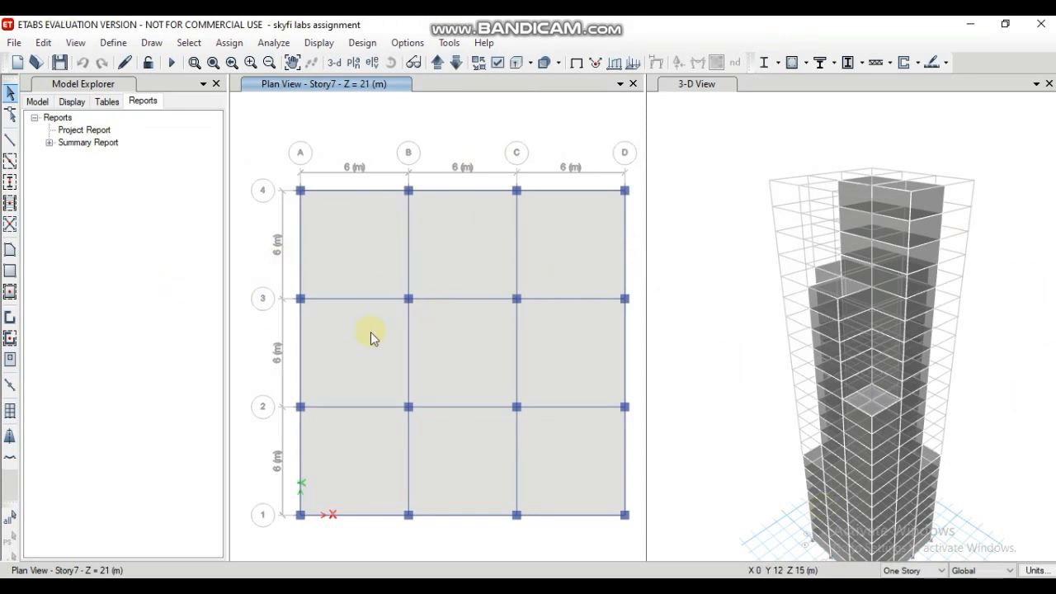
# Run the analysis for the modal, seismic and time history load cases
pyautogui.click(273, 43)
pyautogui.click(307, 108)
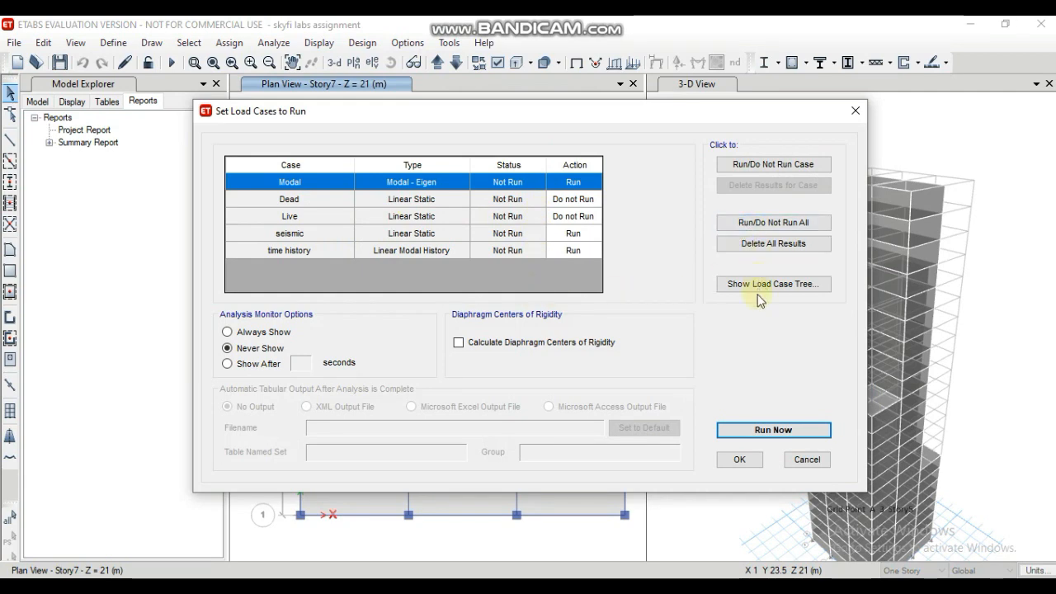
pyautogui.click(742, 430)
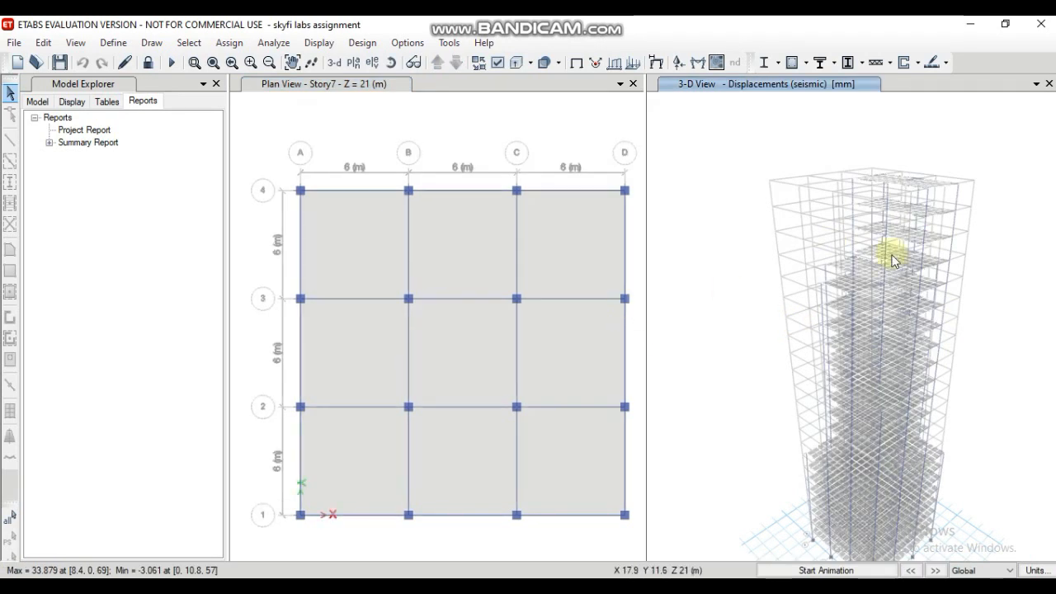
# Run the concrete frame design check on the analysed model
pyautogui.moveTo(840, 332)
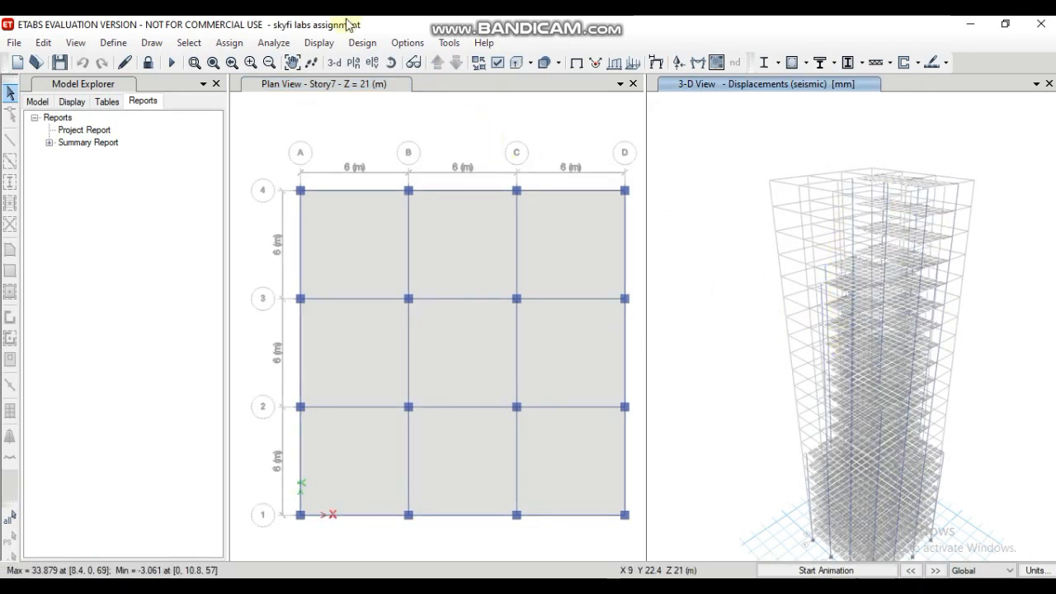
pyautogui.click(356, 43)
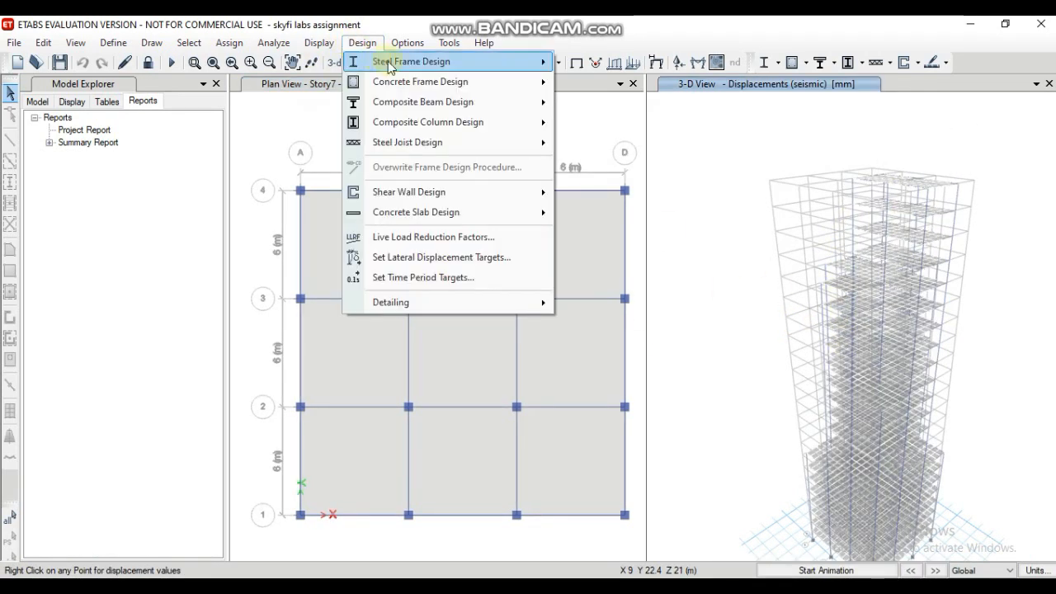
pyautogui.moveTo(499, 87)
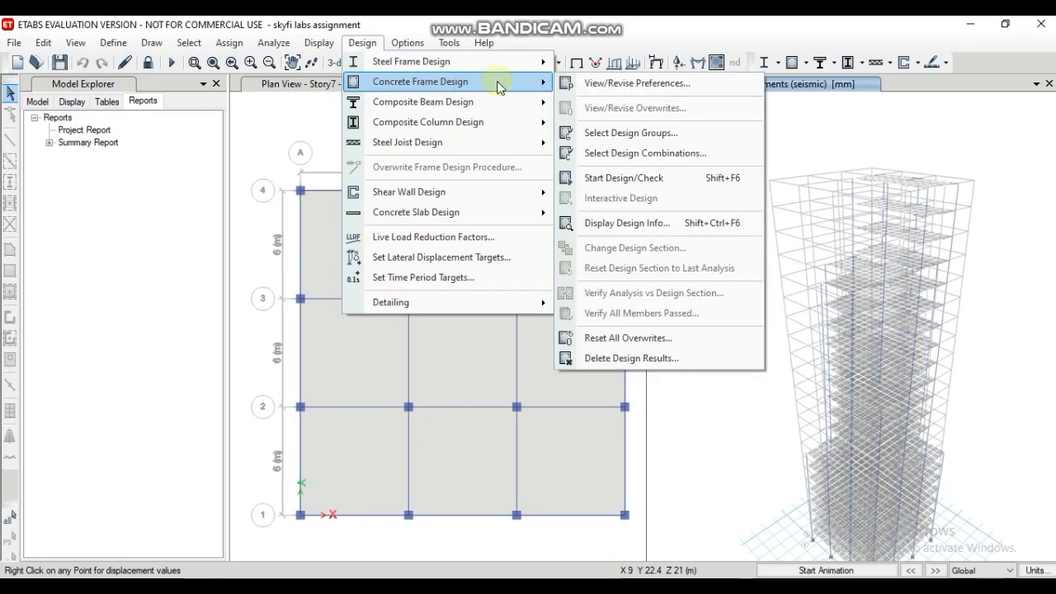
pyautogui.click(610, 83)
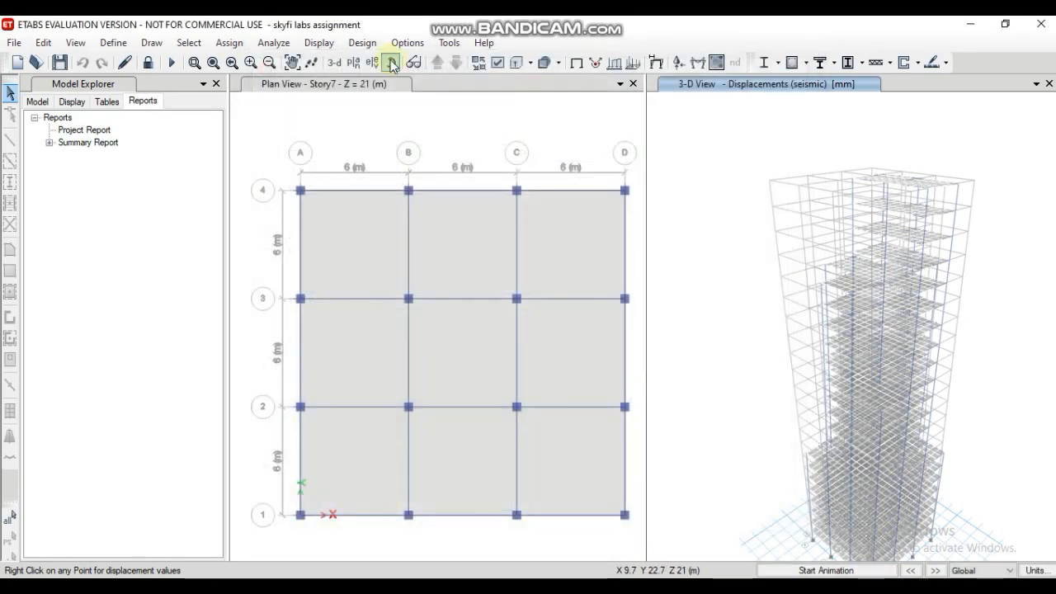
pyautogui.click(347, 45)
pyautogui.moveTo(405, 88)
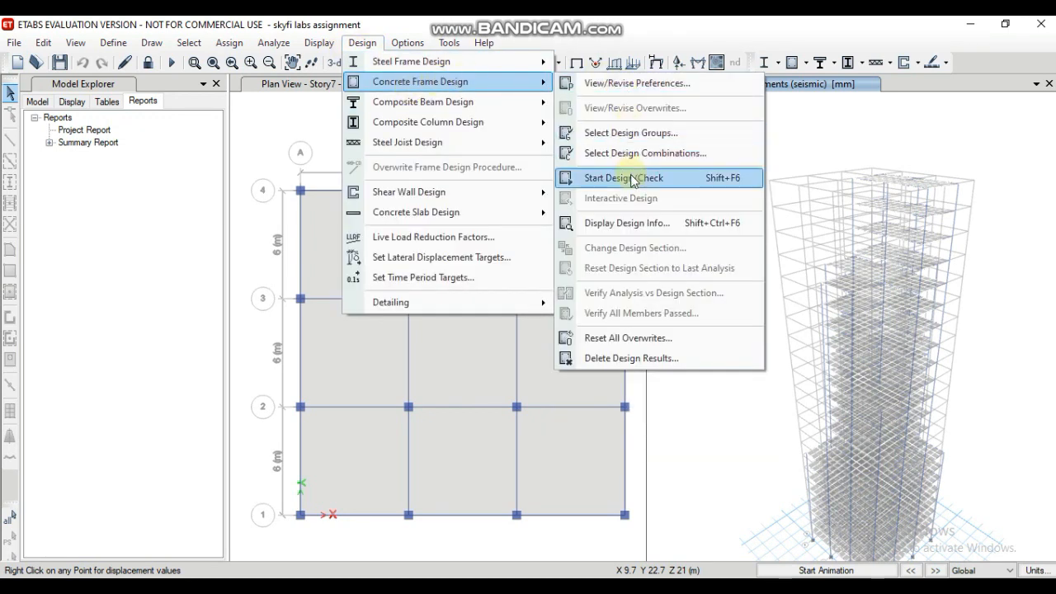
pyautogui.click(632, 186)
pyautogui.press('Return')
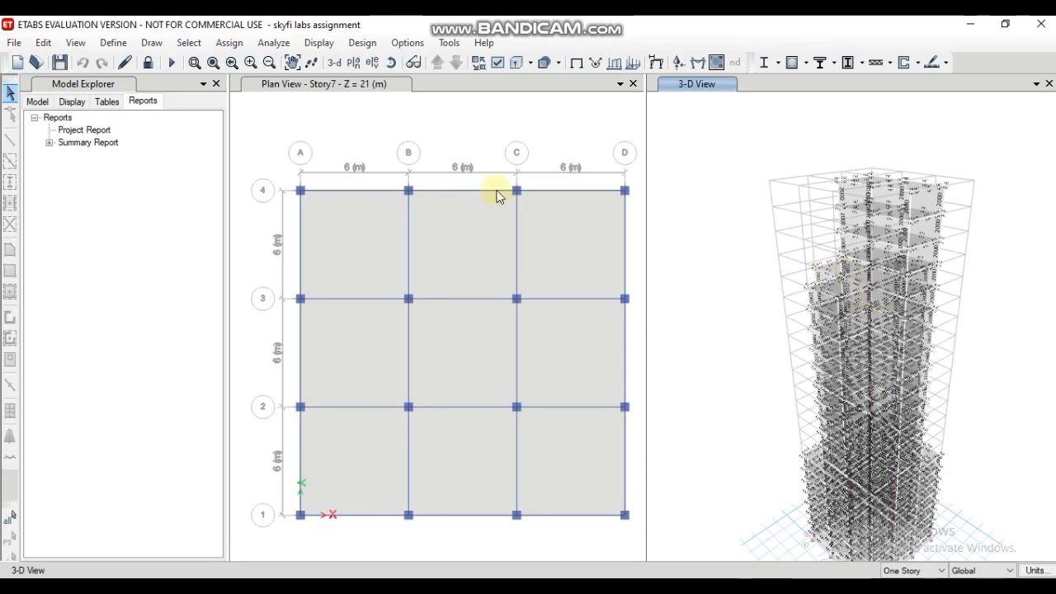
# Verify whether all concrete frame members pass the design check, and close the time history plot
pyautogui.click(366, 47)
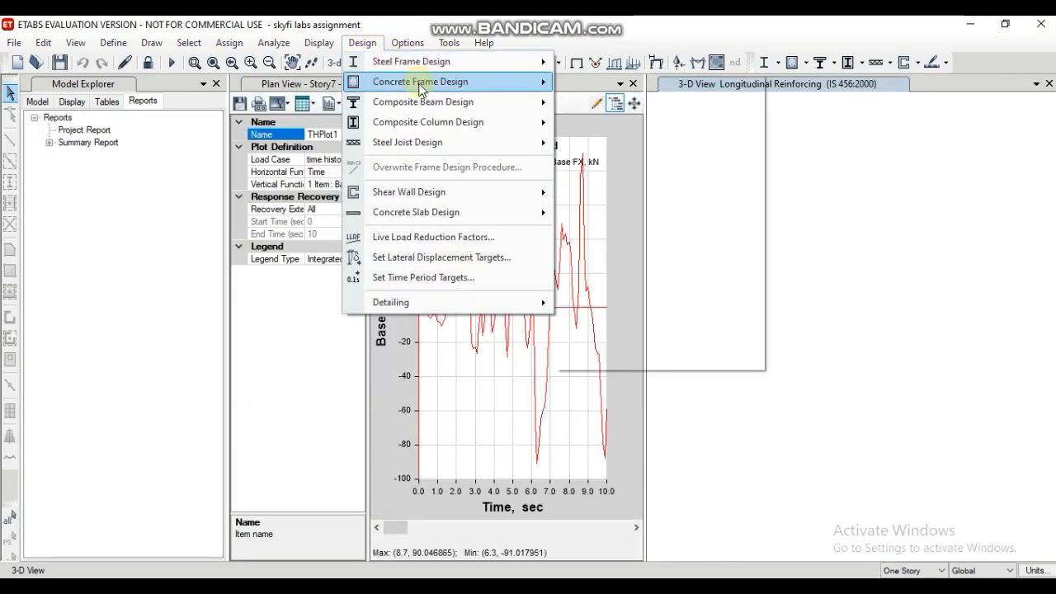
pyautogui.click(800, 155)
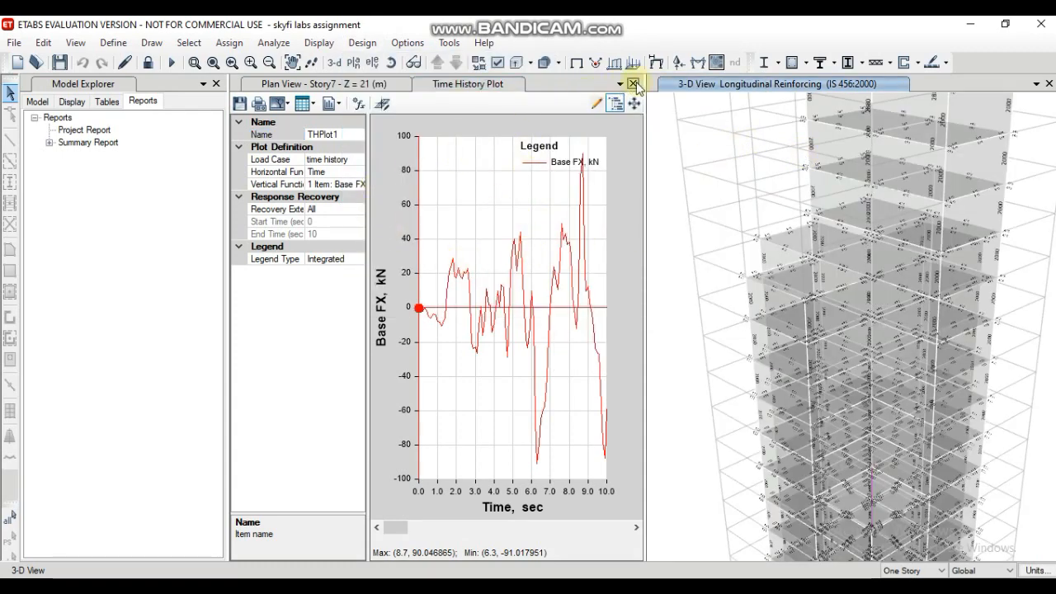
pyautogui.click(360, 42)
pyautogui.moveTo(391, 145)
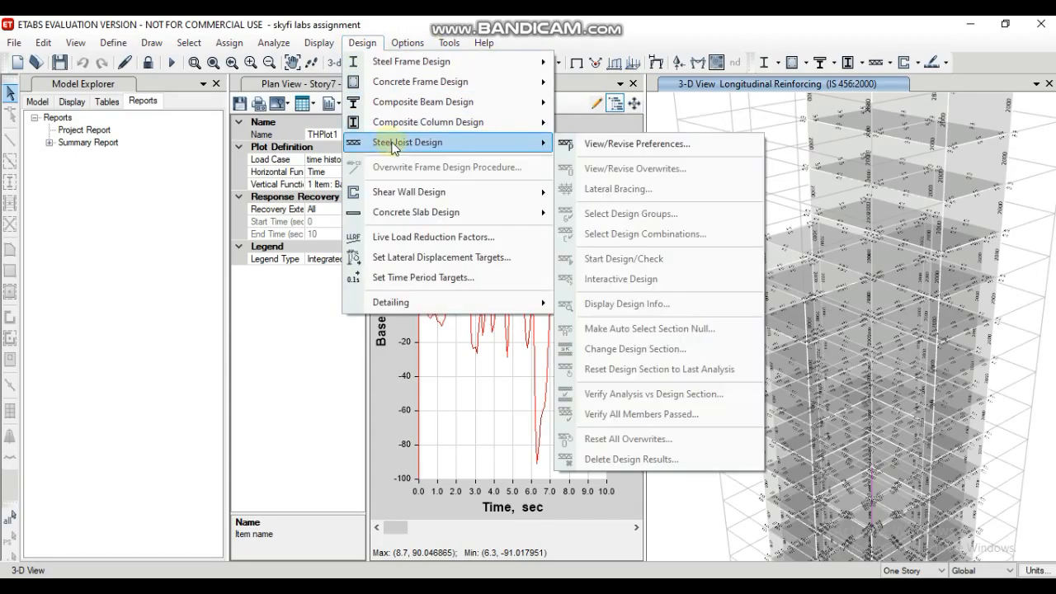
pyautogui.moveTo(431, 82)
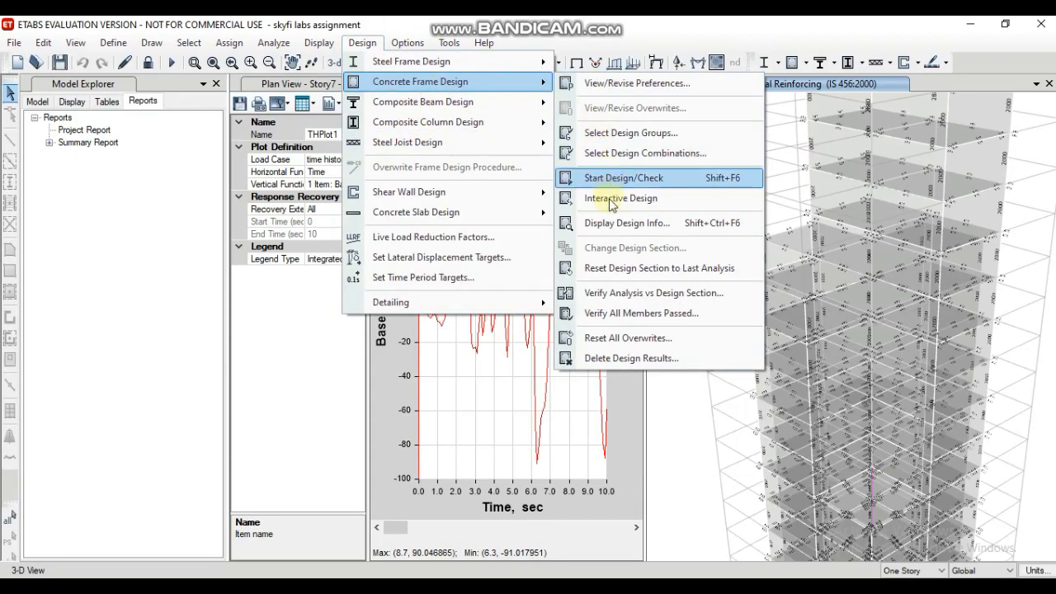
pyautogui.click(608, 316)
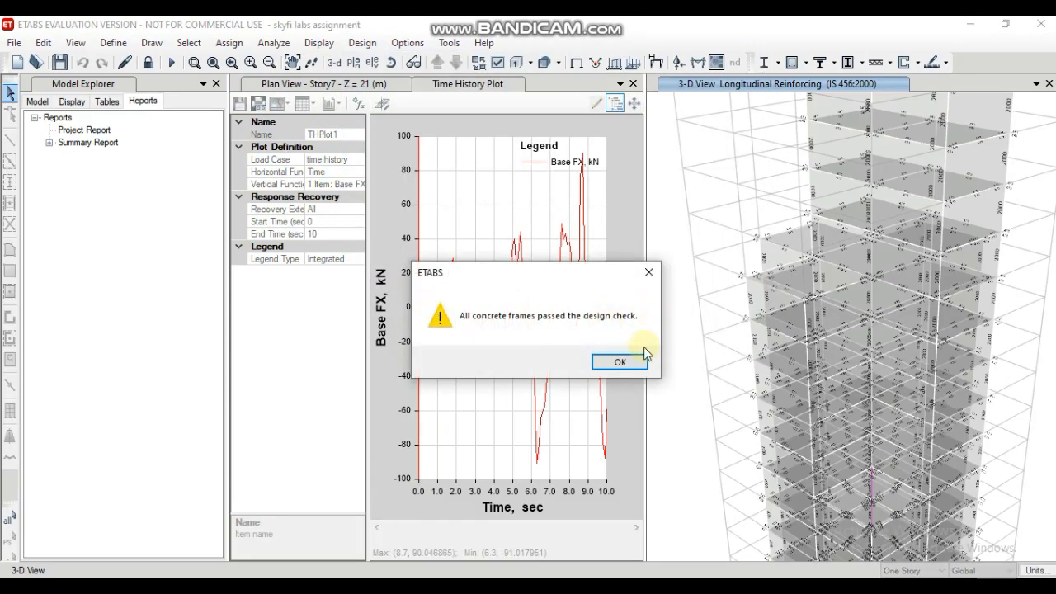
pyautogui.click(620, 362)
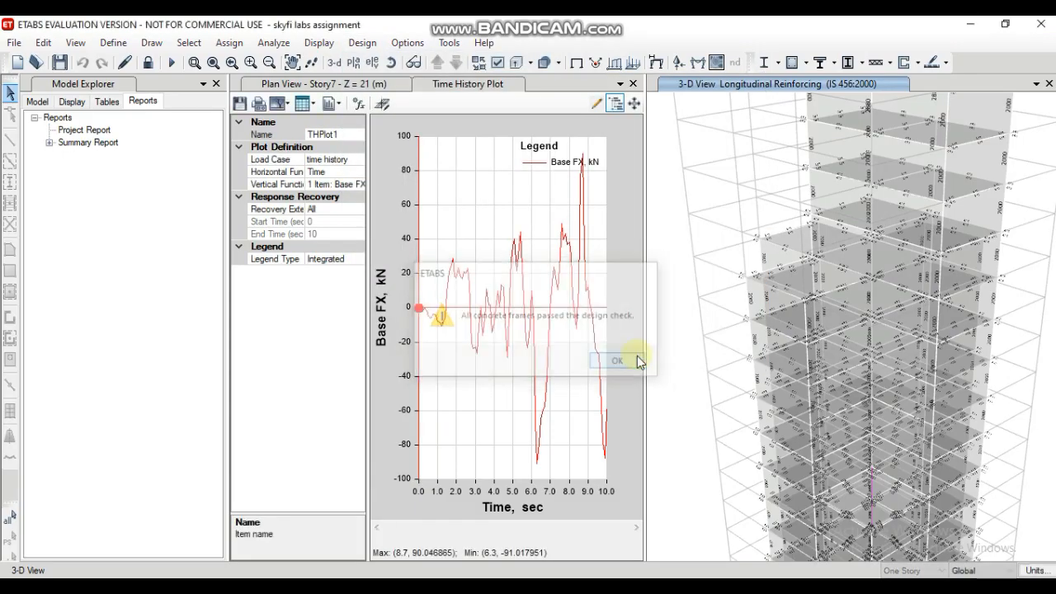
pyautogui.click(634, 83)
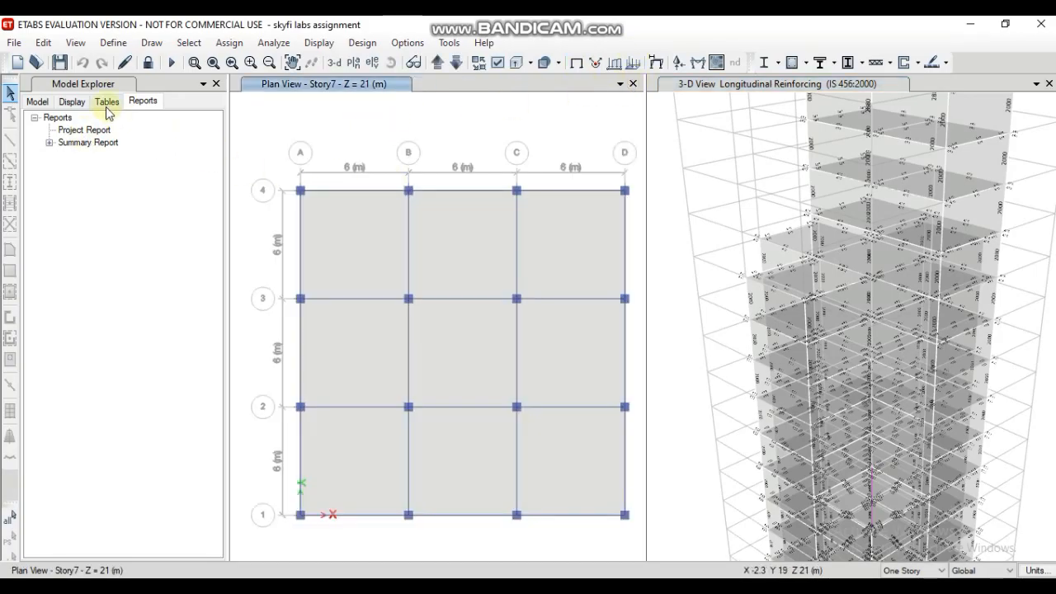
# Open the Summary Report and look through its load, story drift and story force tables
pyautogui.click(98, 142)
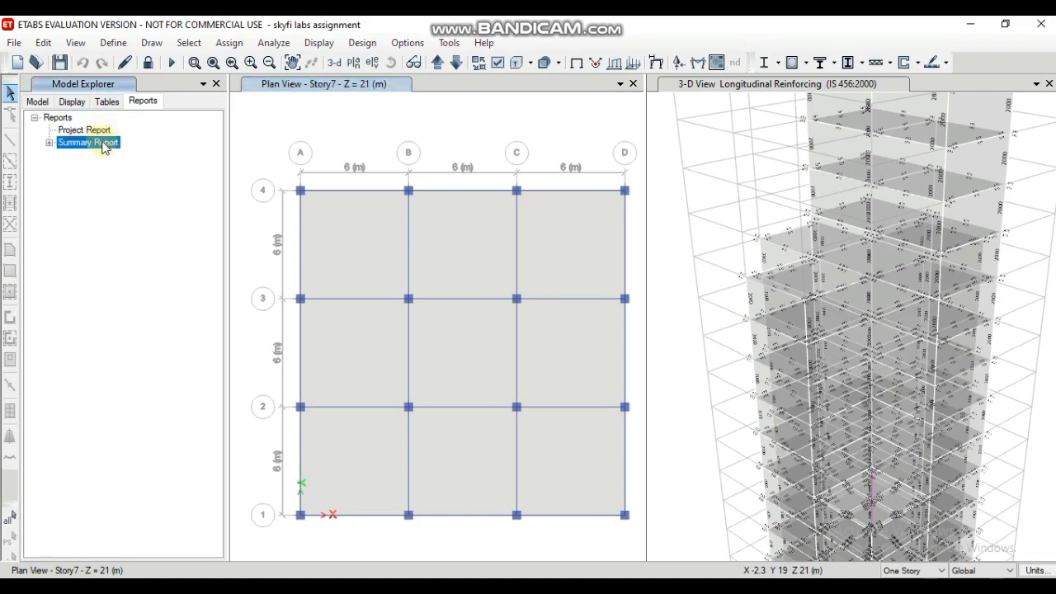
pyautogui.scroll(-5, 778, 156)
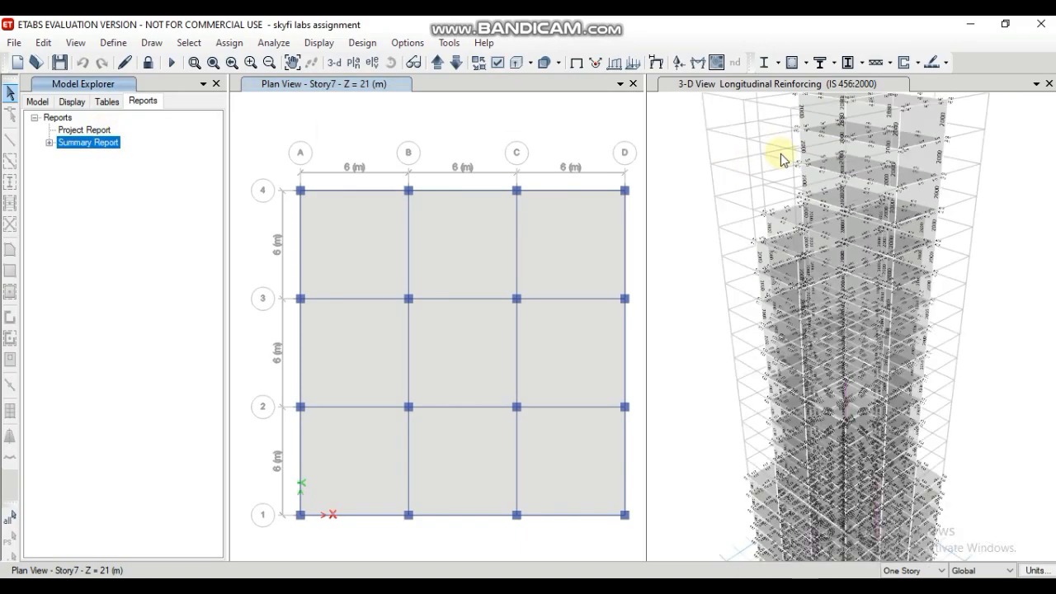
pyautogui.doubleClick(103, 145)
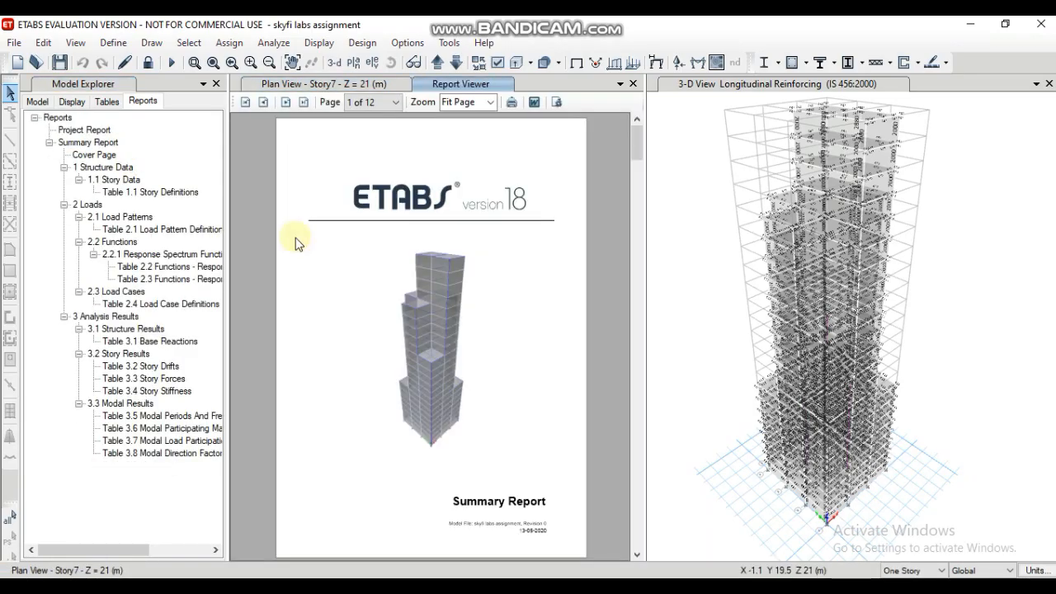
pyautogui.scroll(-3, 528, 355)
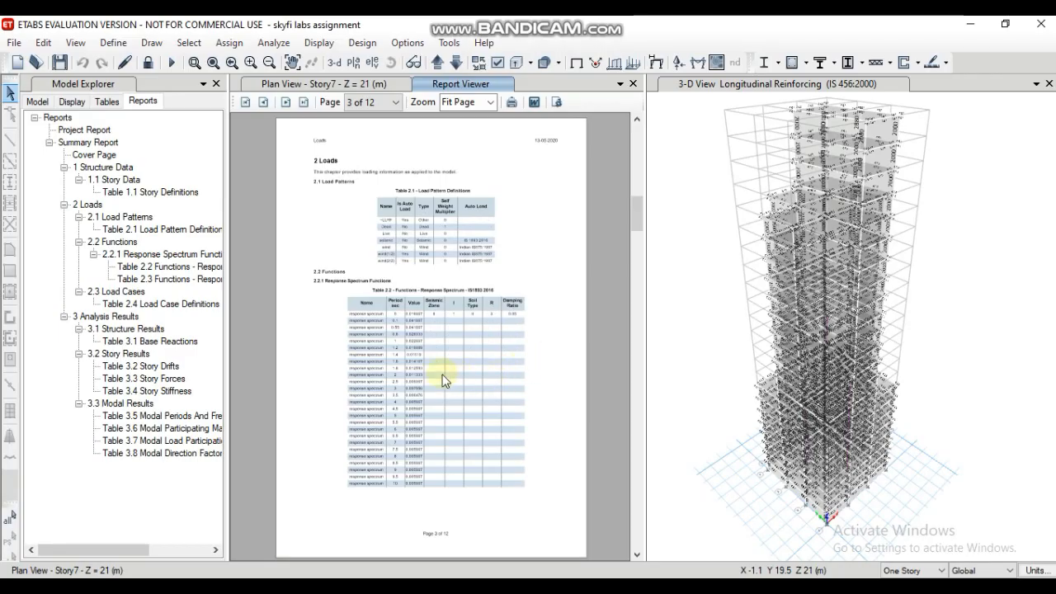
pyautogui.scroll(-3, 434, 362)
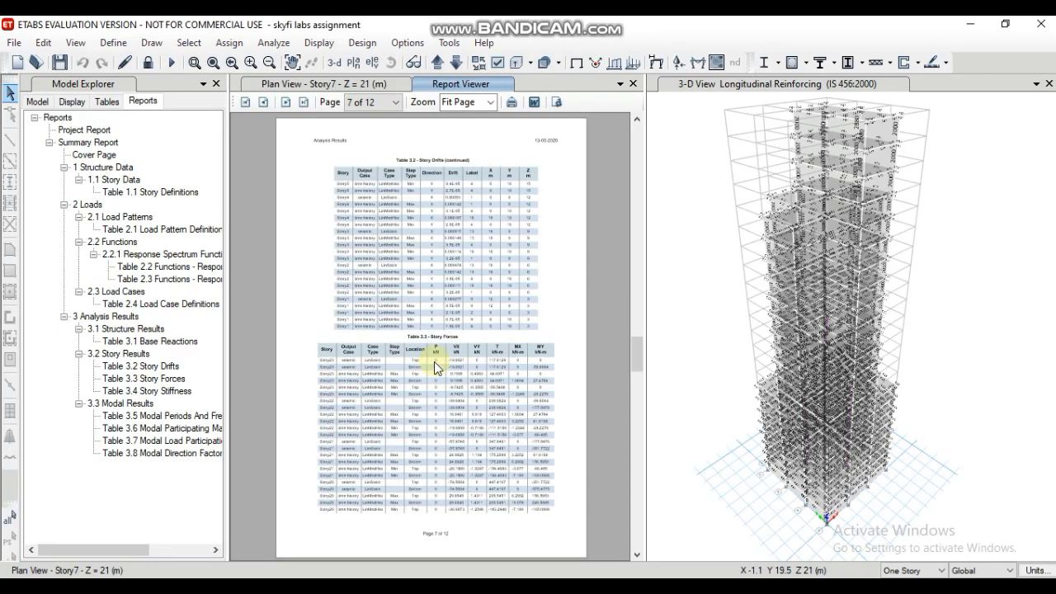
pyautogui.scroll(5, 434, 361)
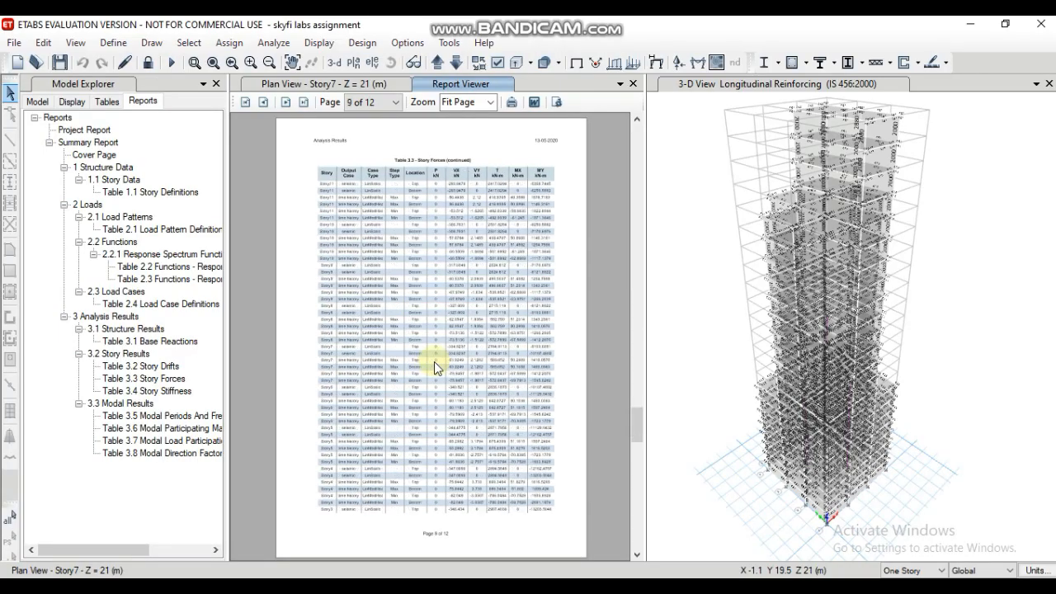
pyautogui.scroll(2, 433, 361)
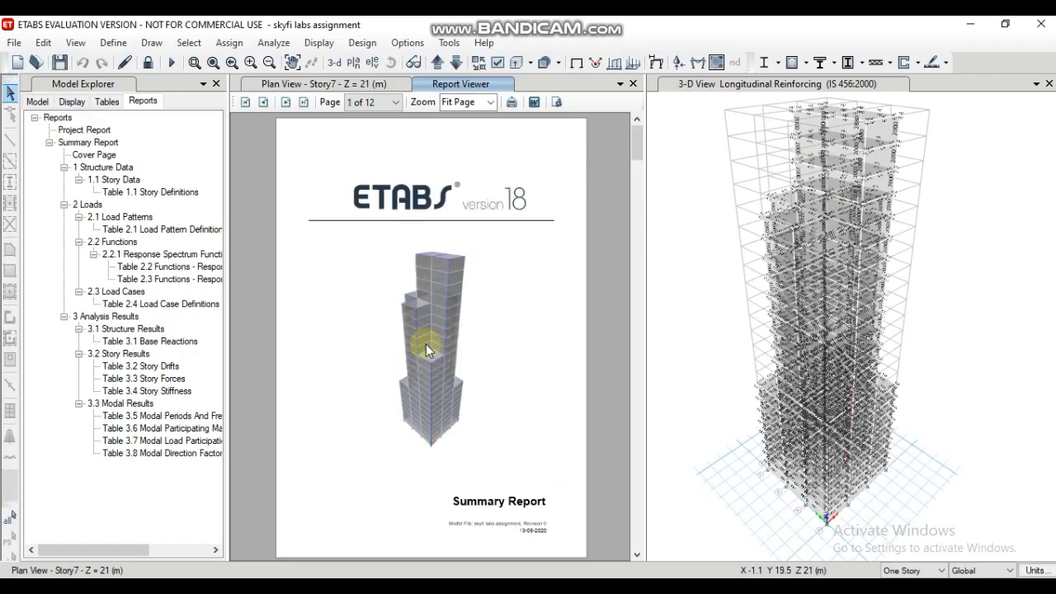